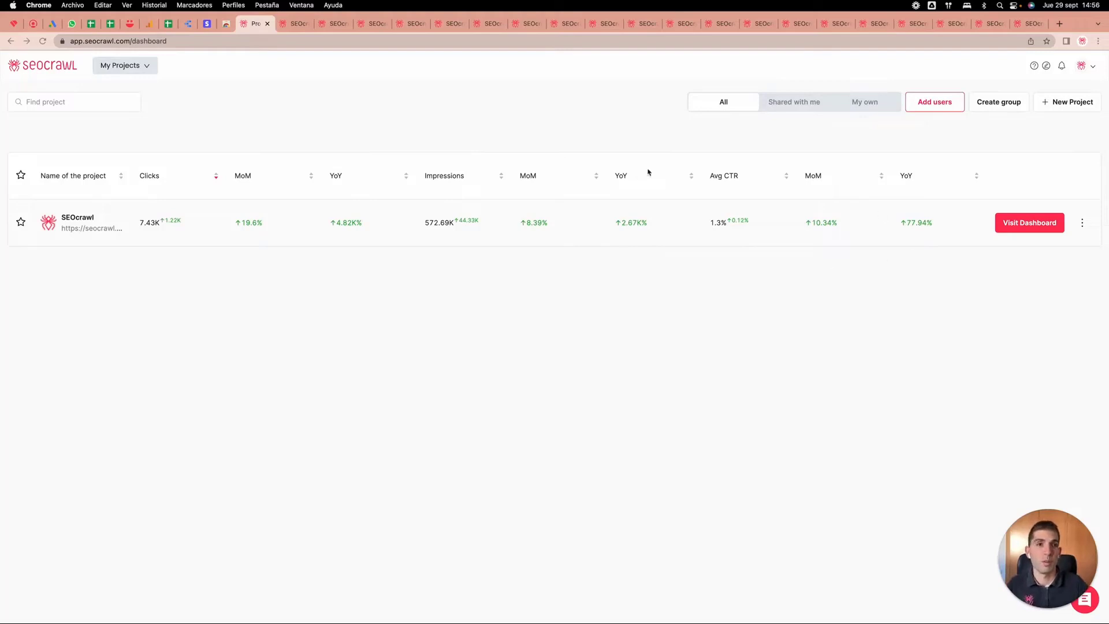
# Step: Close the projects overview to show the seocrawl-1 dashboard and check the September goal marker
pyautogui.click(267, 24)
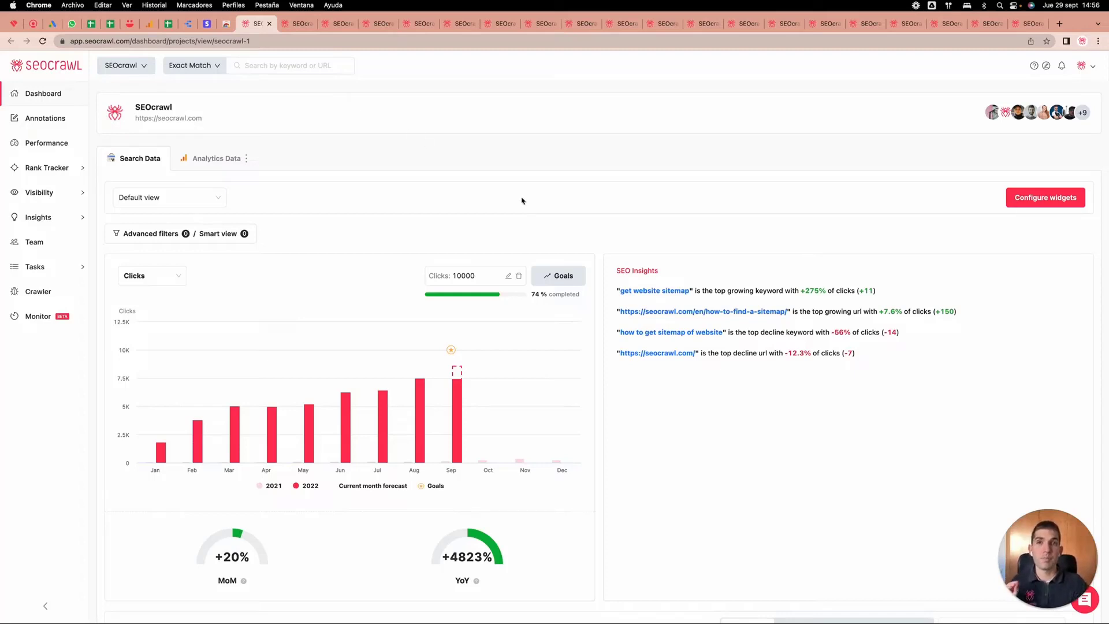
pyautogui.scroll(-2, 543, 213)
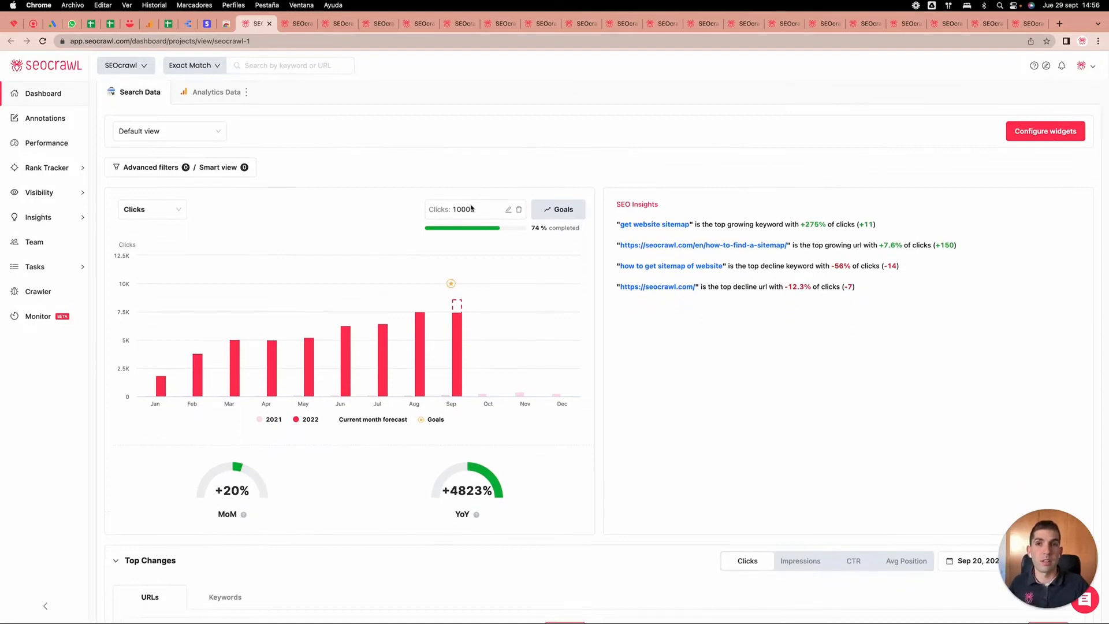
pyautogui.moveTo(462, 280)
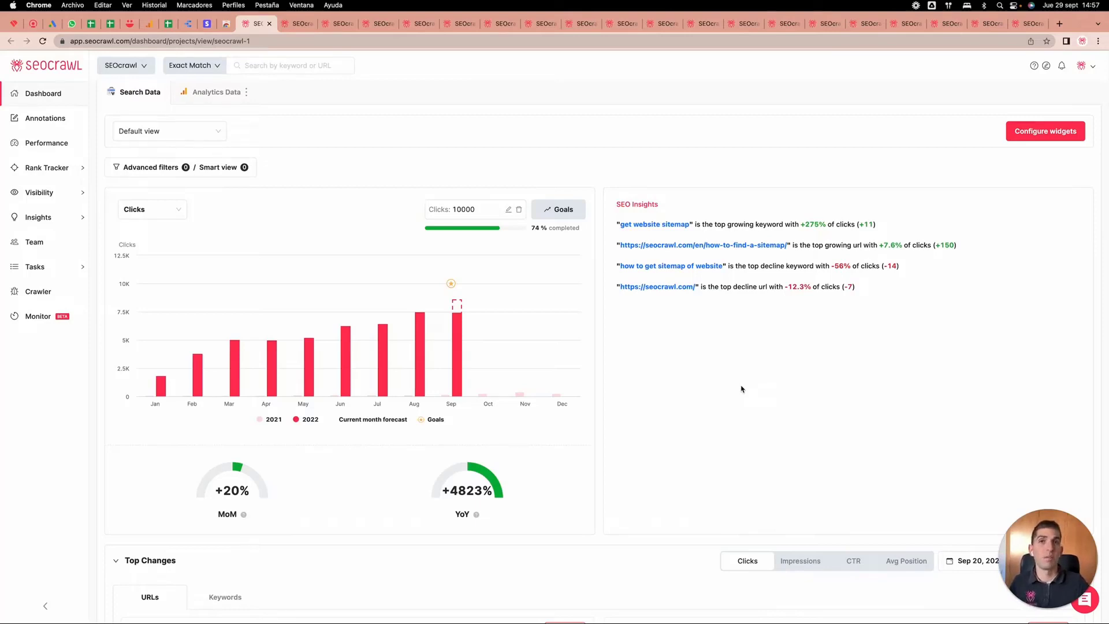
# Step: Browse the available dashboard widgets without adding any, then scroll down to Top Changes
pyautogui.click(1050, 135)
pyautogui.scroll(-2, 980, 277)
pyautogui.scroll(-7, 980, 277)
pyautogui.scroll(-4, 979, 277)
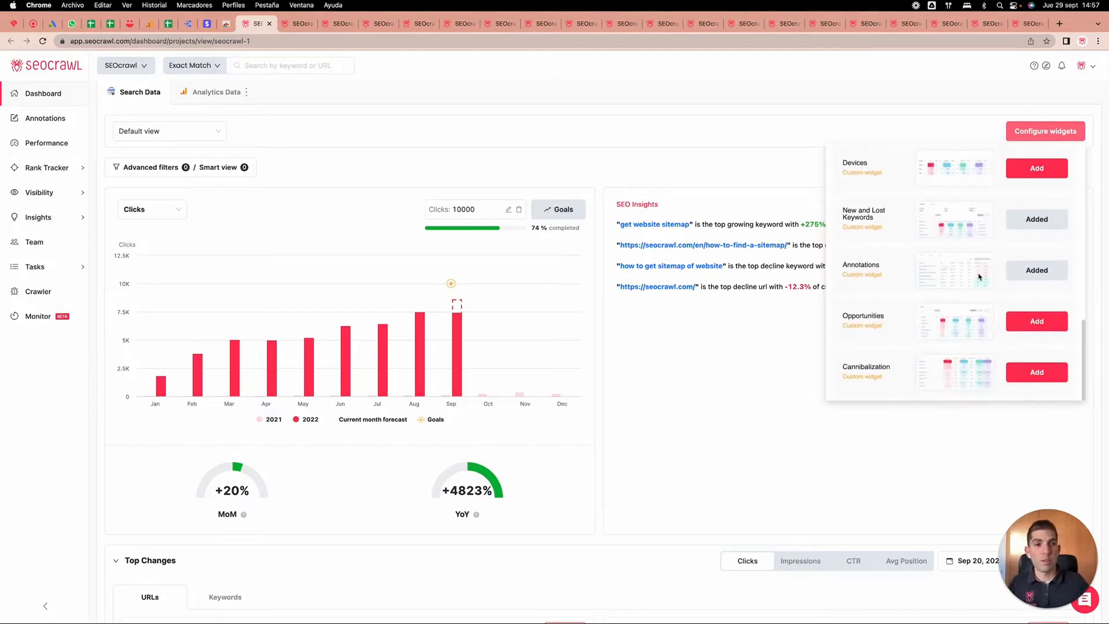
pyautogui.scroll(3, 980, 276)
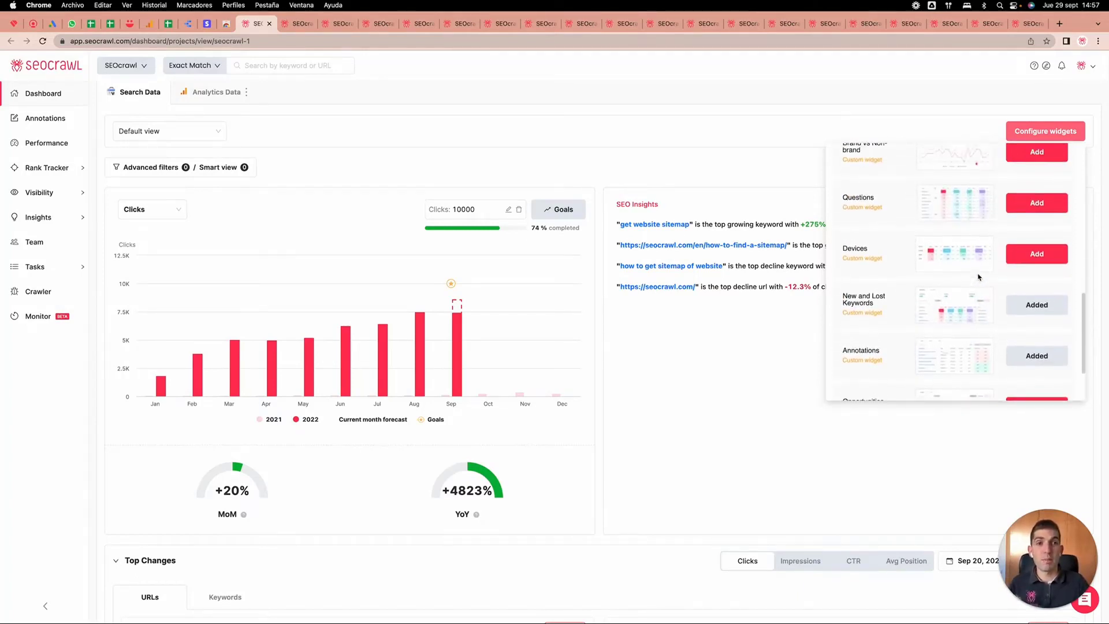
pyautogui.scroll(3, 979, 277)
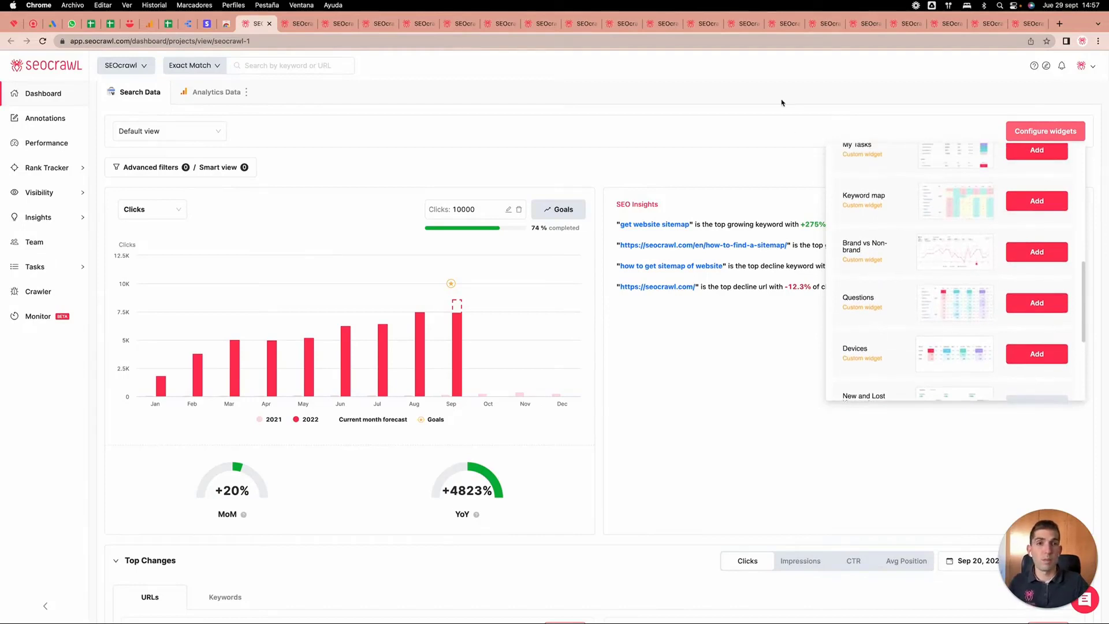
pyautogui.click(736, 103)
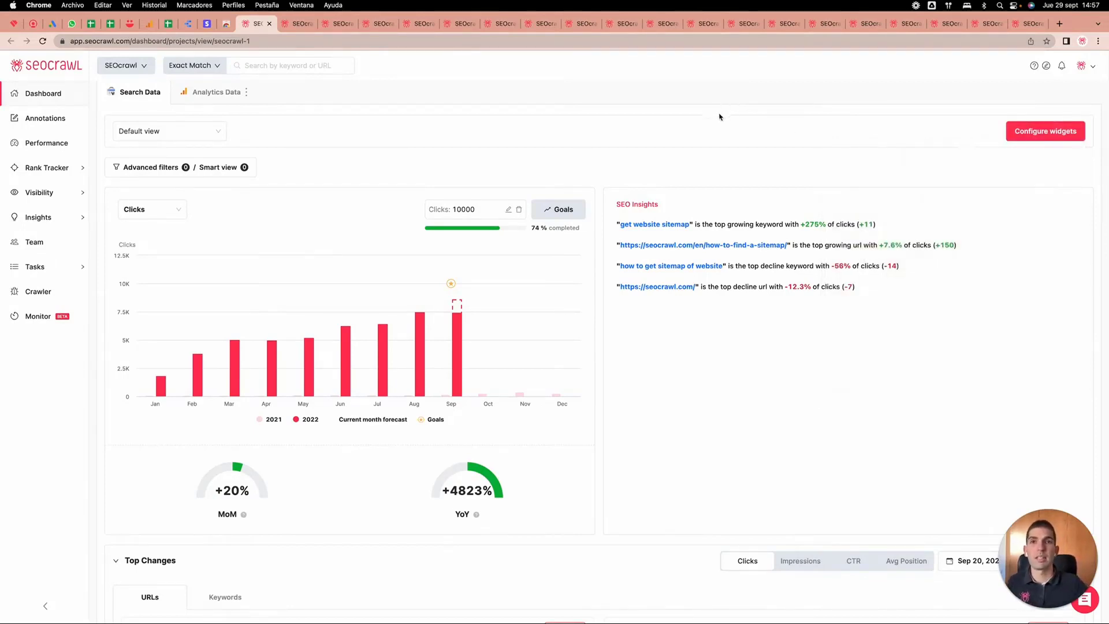
pyautogui.scroll(-1, 704, 133)
pyautogui.scroll(-6, 704, 132)
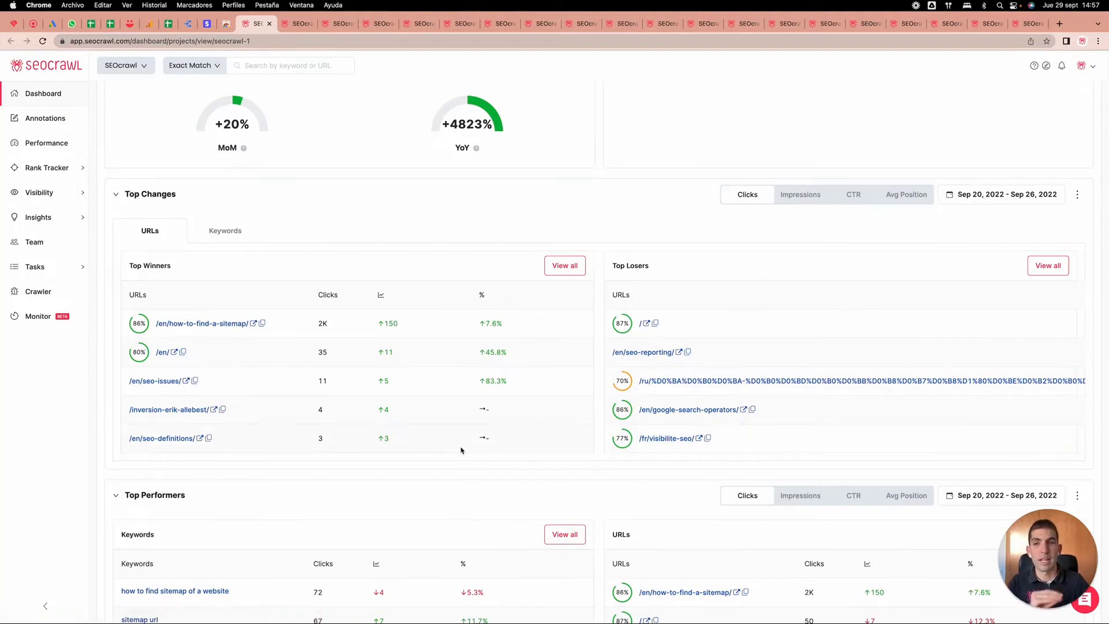
# Step: Rank Top Changes winners and losers by Impressions, then scroll down to Tag Evolution
pyautogui.moveTo(402, 441)
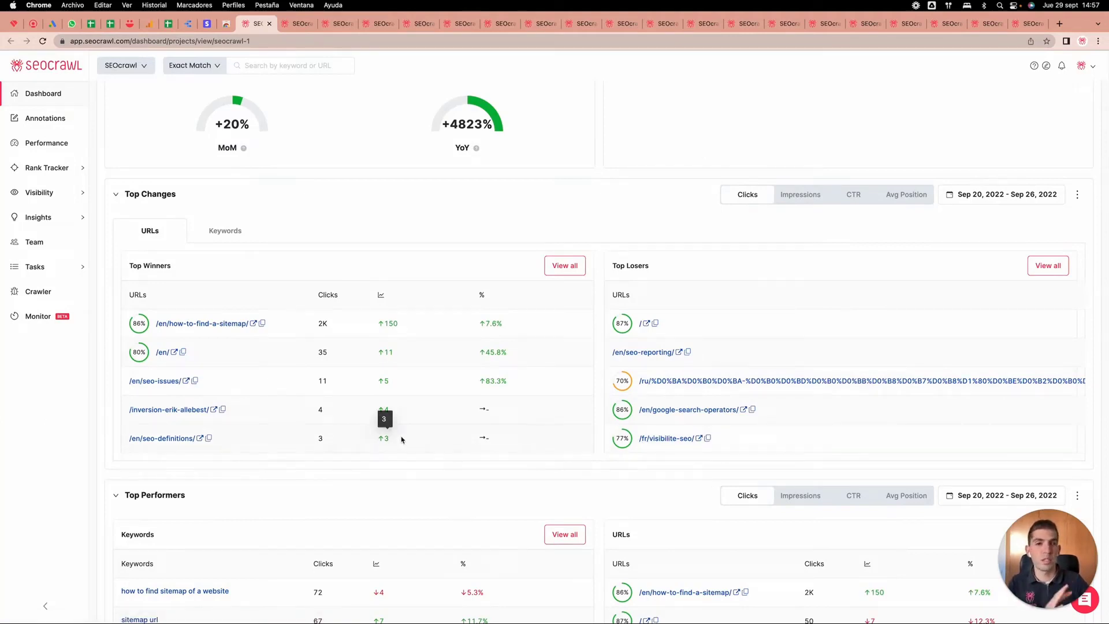
pyautogui.click(801, 197)
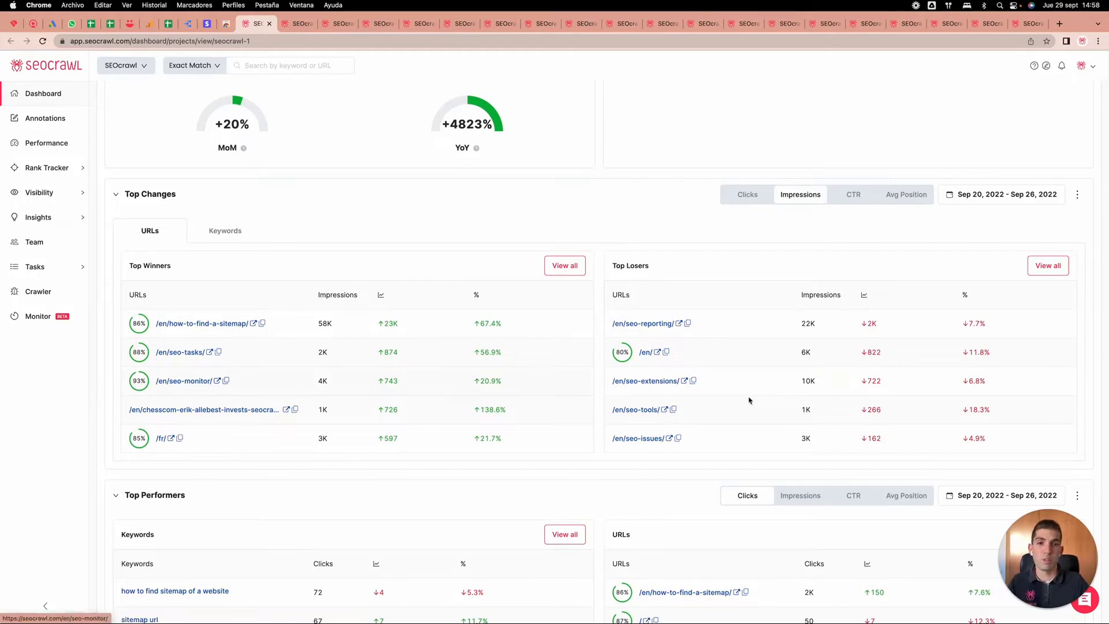
pyautogui.scroll(-5, 948, 383)
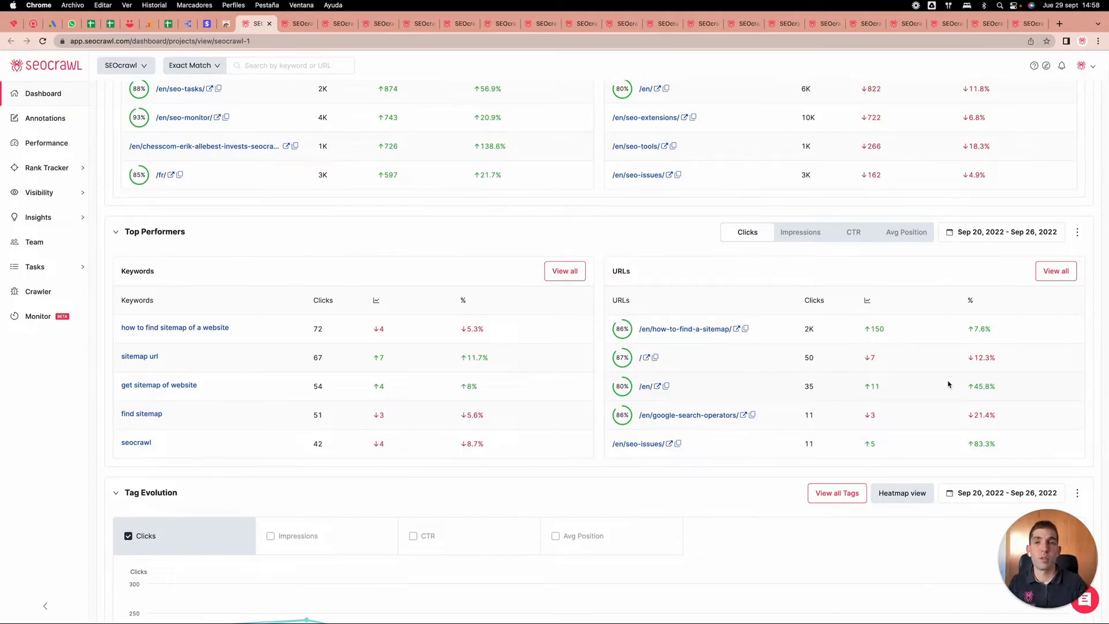
pyautogui.scroll(-6, 948, 384)
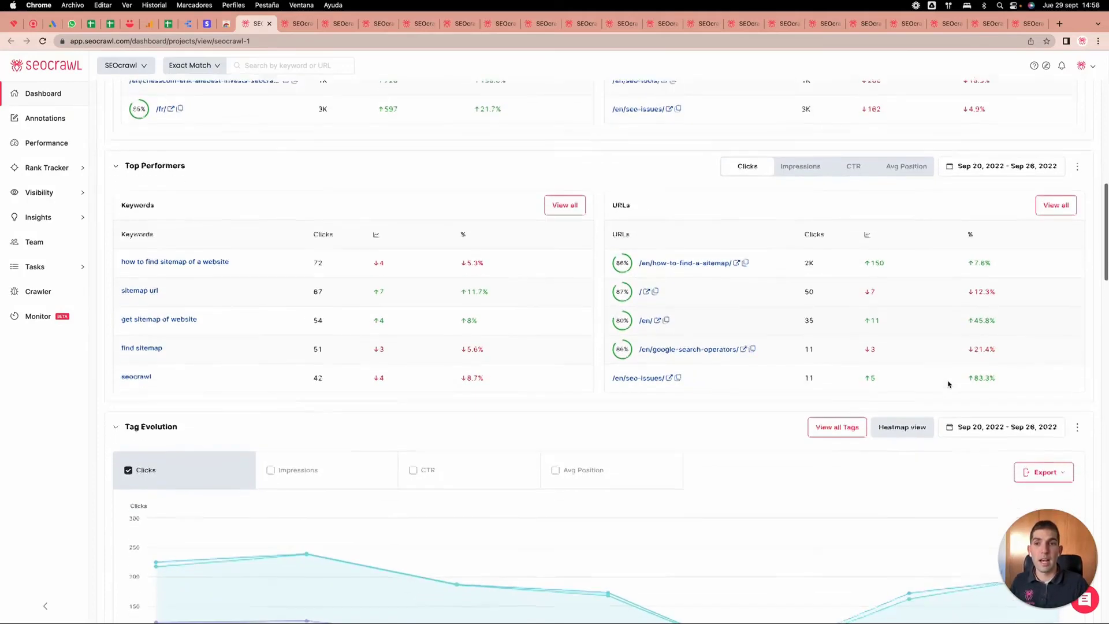
pyautogui.scroll(-2, 948, 384)
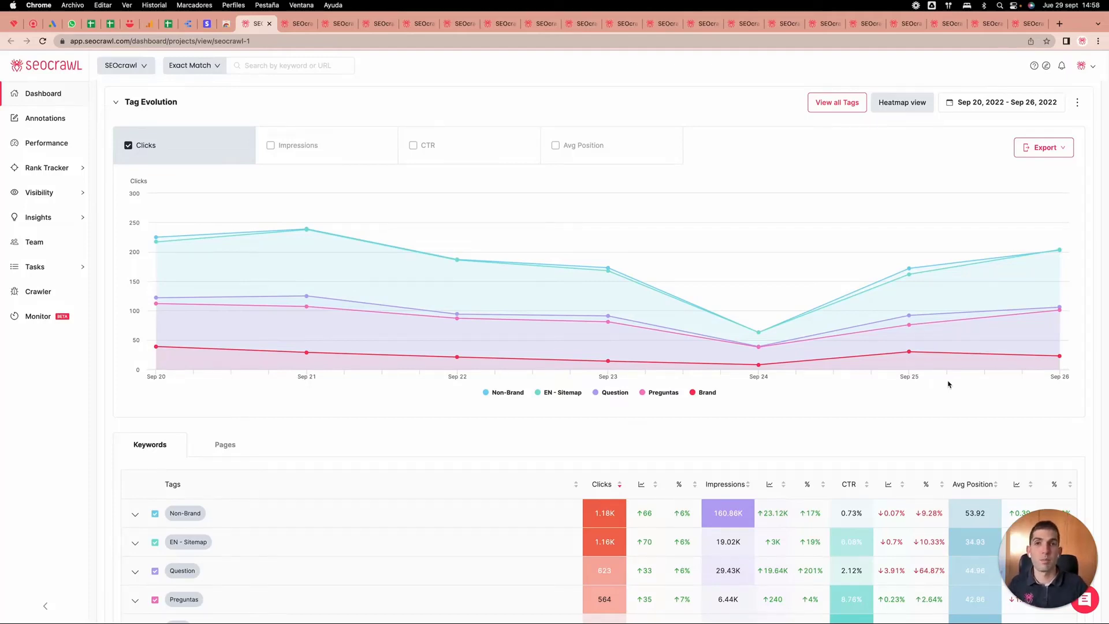
# Step: Change the Keyword Distribution range from All time to Last 28 days
pyautogui.scroll(-10, 935, 389)
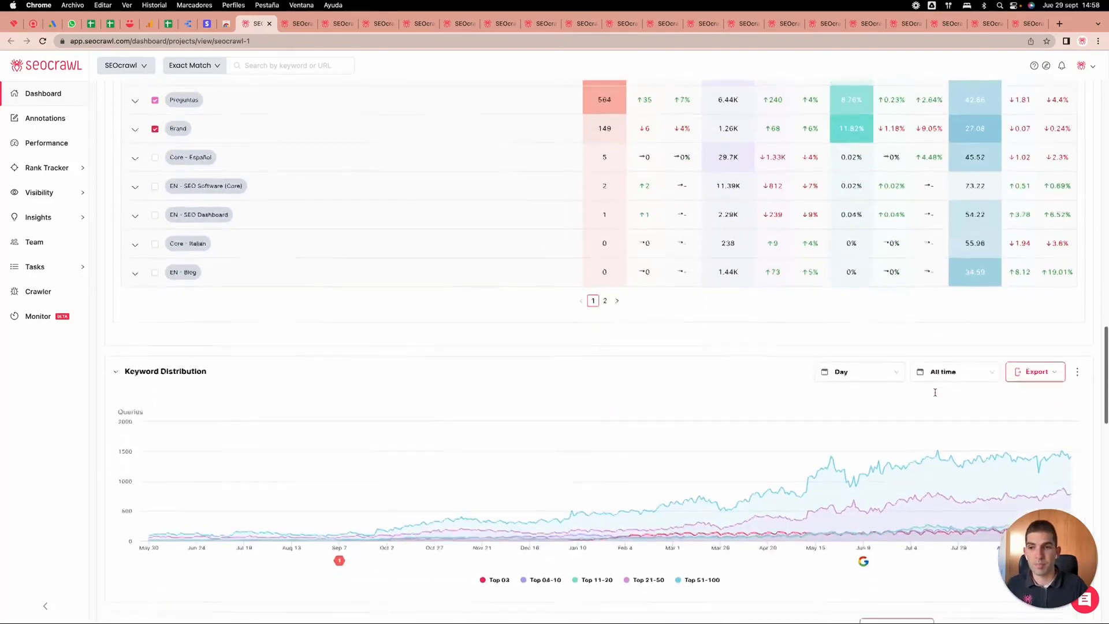
pyautogui.scroll(-5, 936, 393)
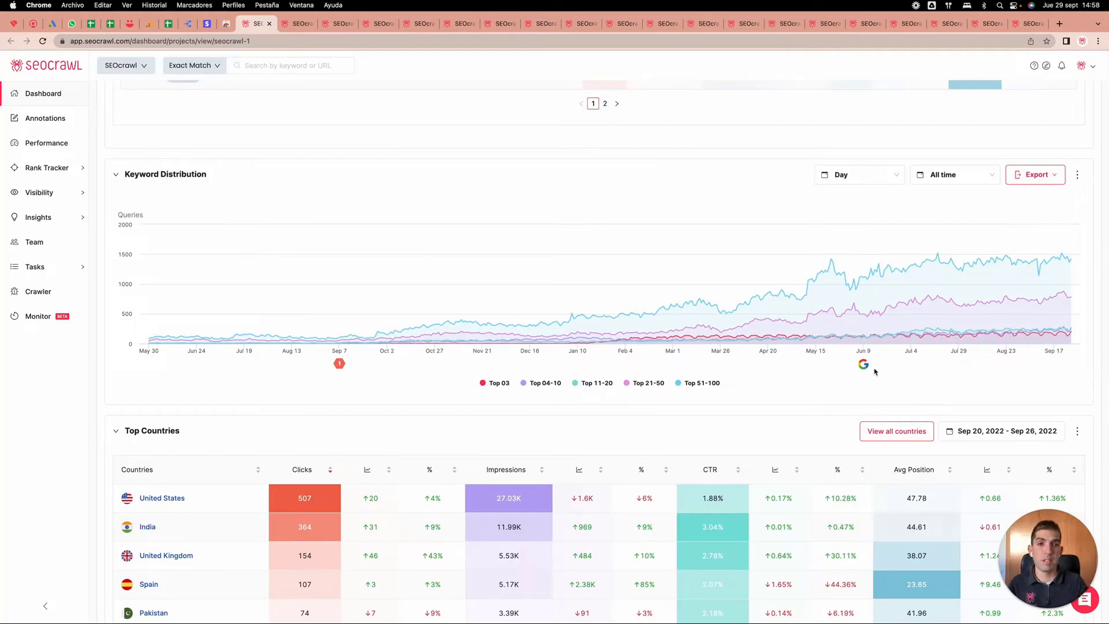
pyautogui.moveTo(859, 370)
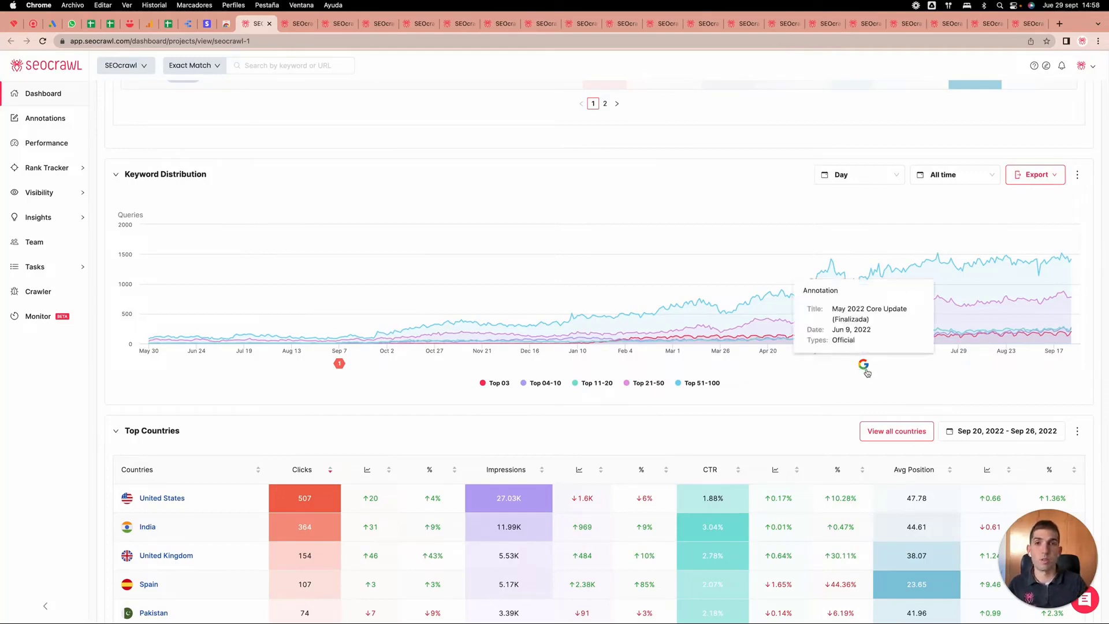
pyautogui.click(950, 175)
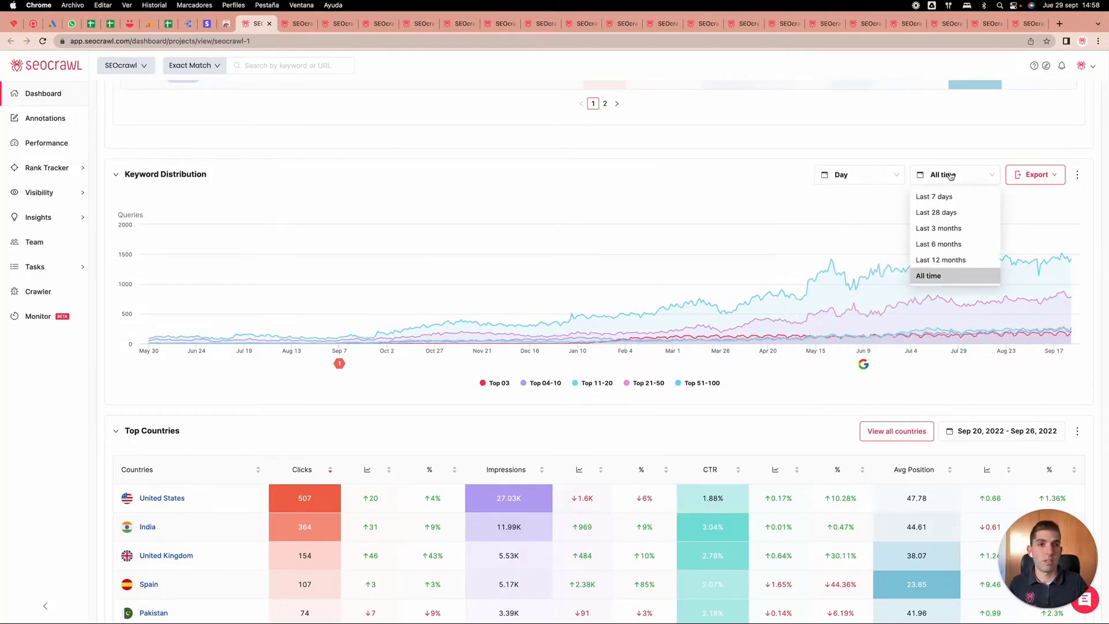
pyautogui.click(954, 212)
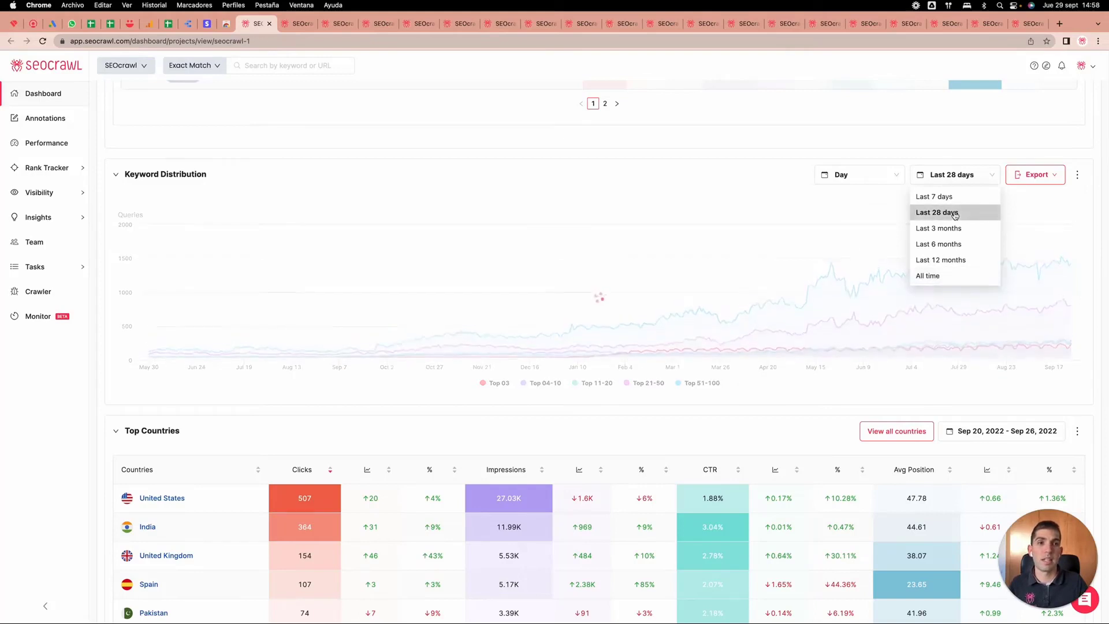
pyautogui.click(1009, 155)
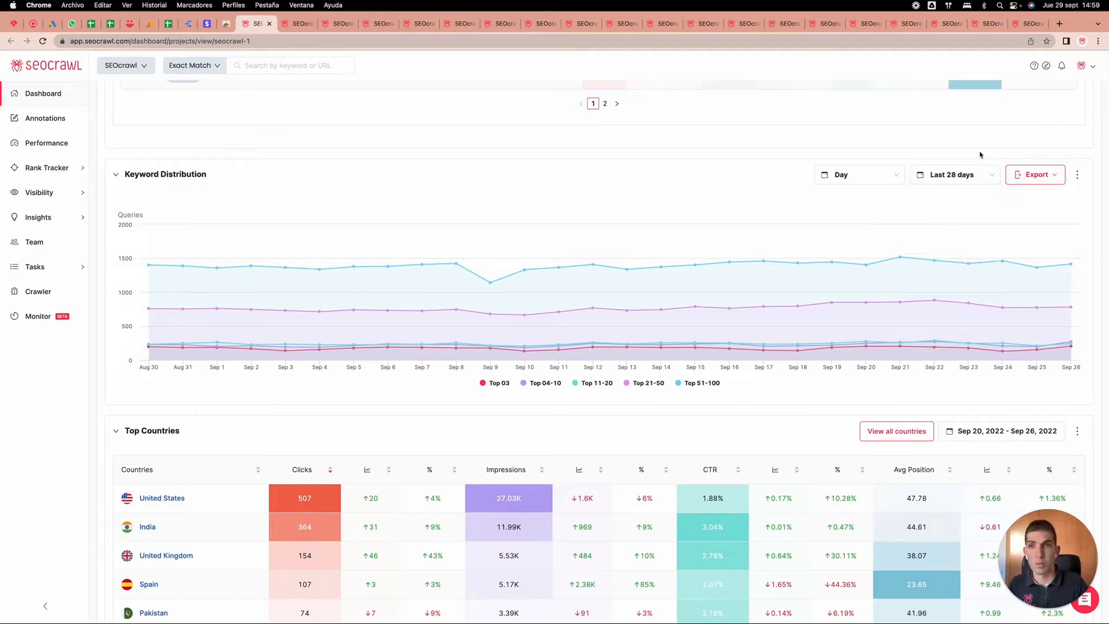
pyautogui.scroll(-5, 772, 436)
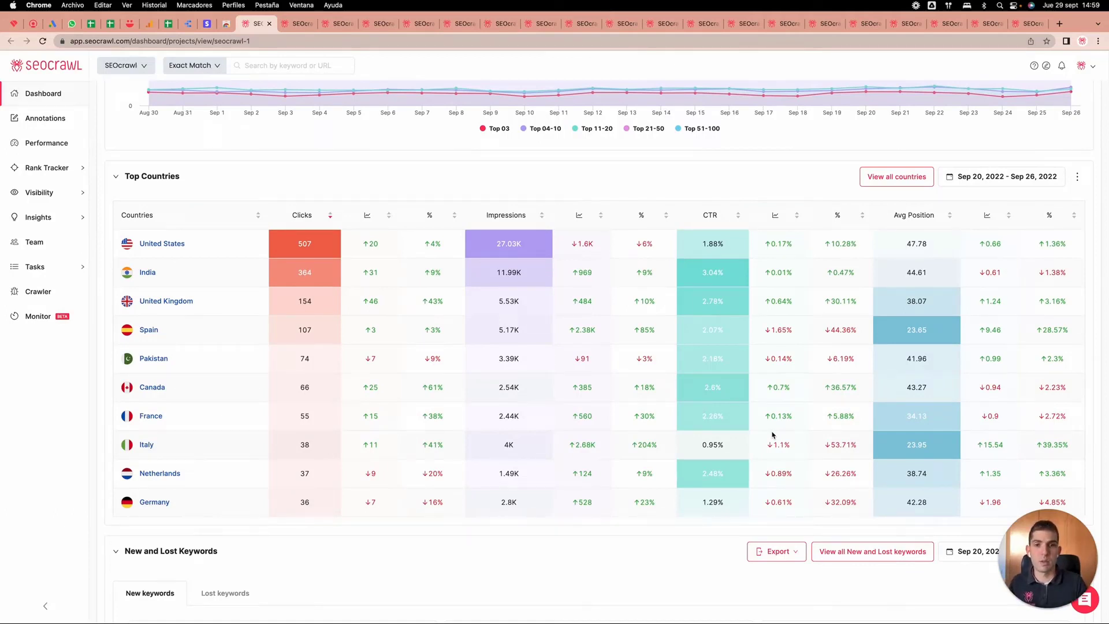
# Step: Highlight Italy's 0.95% CTR and Spain's 23.65 position, then show the 971 lost keywords
pyautogui.moveTo(726, 445); pyautogui.dragTo(701, 446)
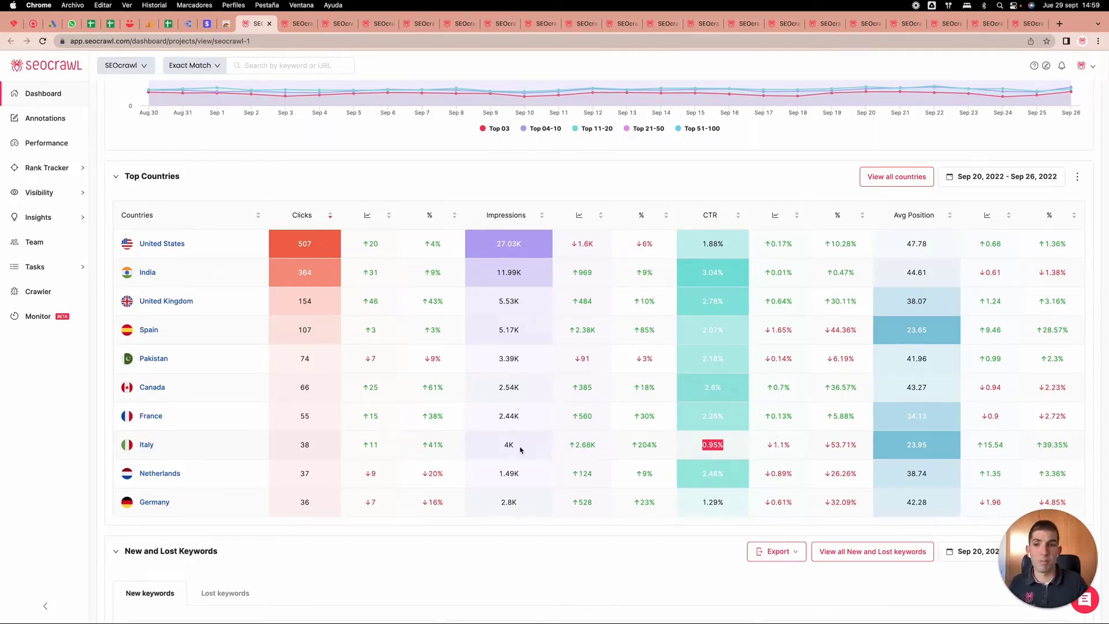
pyautogui.moveTo(931, 331); pyautogui.dragTo(905, 334)
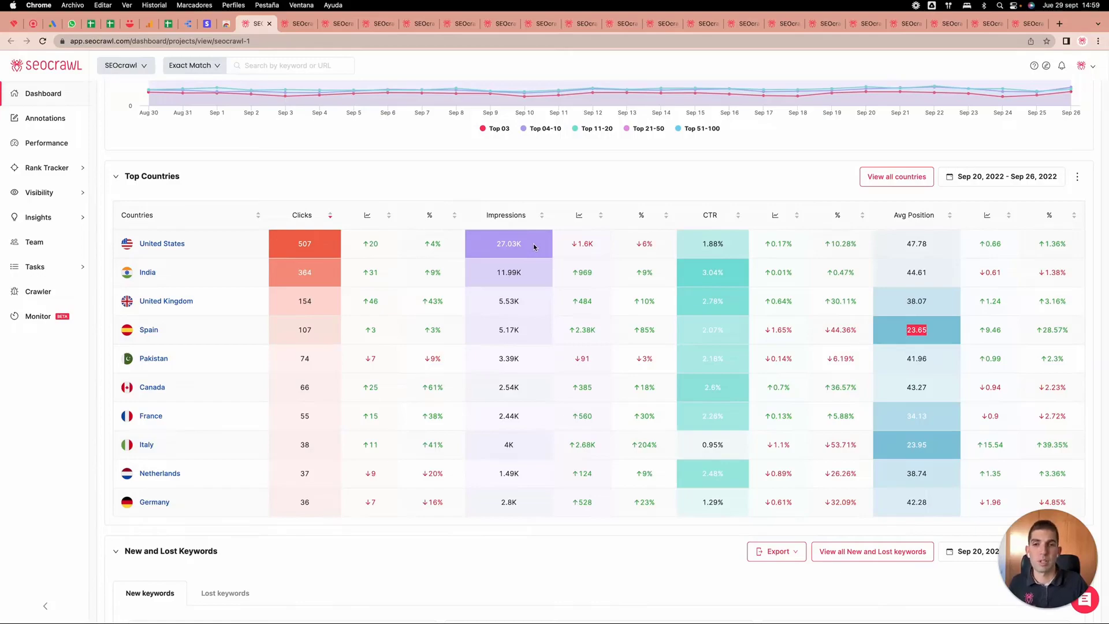
pyautogui.scroll(-10, 533, 246)
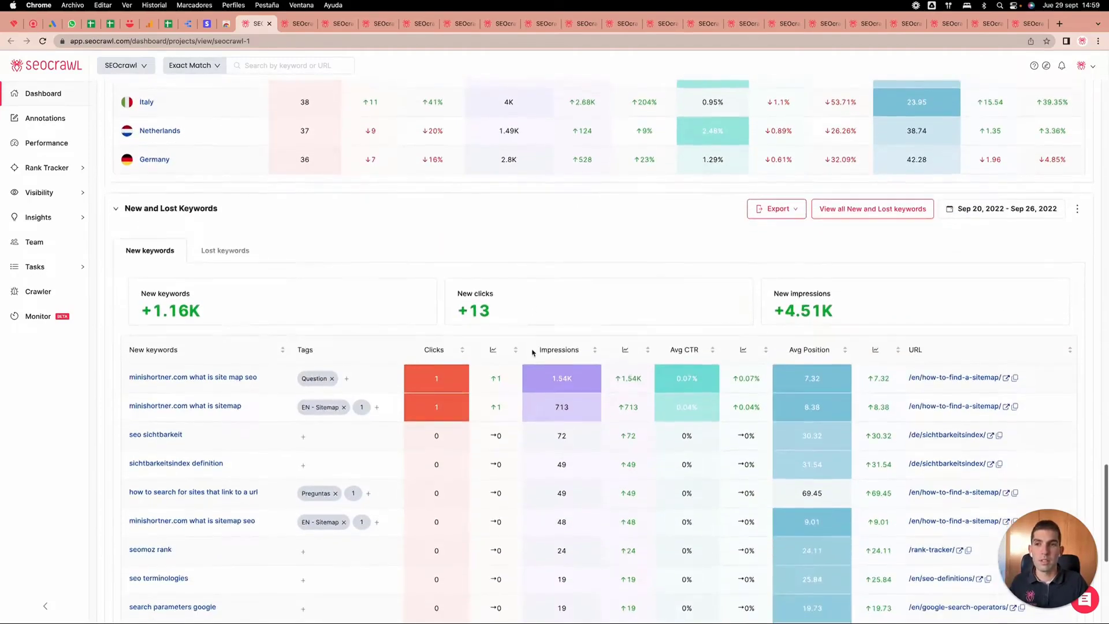
pyautogui.scroll(-1, 532, 352)
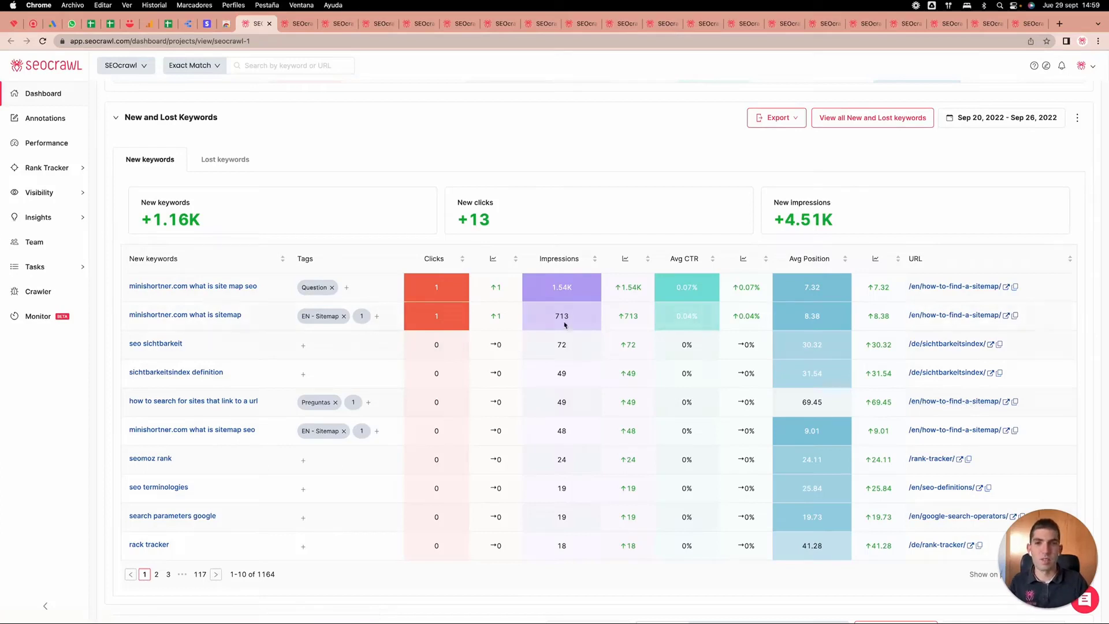
pyautogui.click(244, 164)
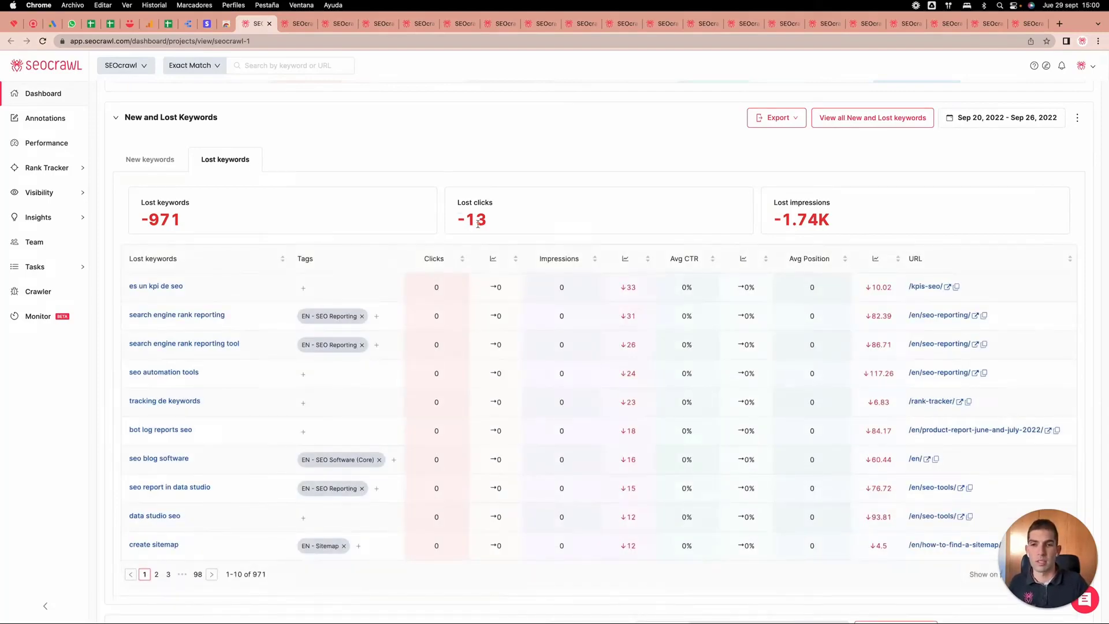
pyautogui.scroll(-5, 456, 208)
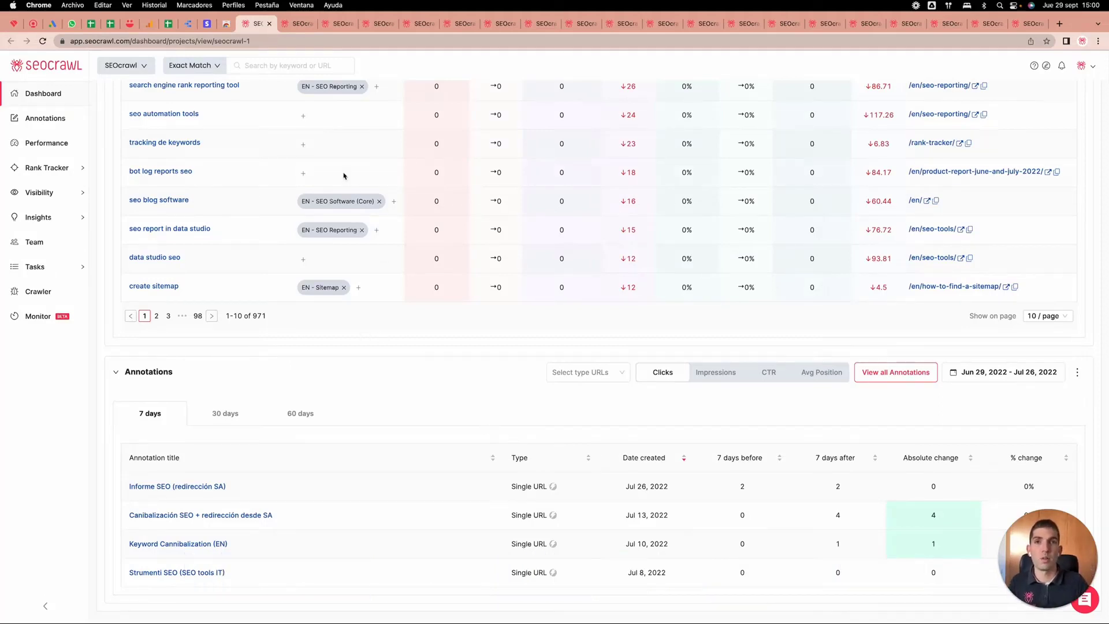
# Step: Close the dashboard to reach the /en/how-to-find-a-sitemap/ URL report's Performance section
pyautogui.click(269, 24)
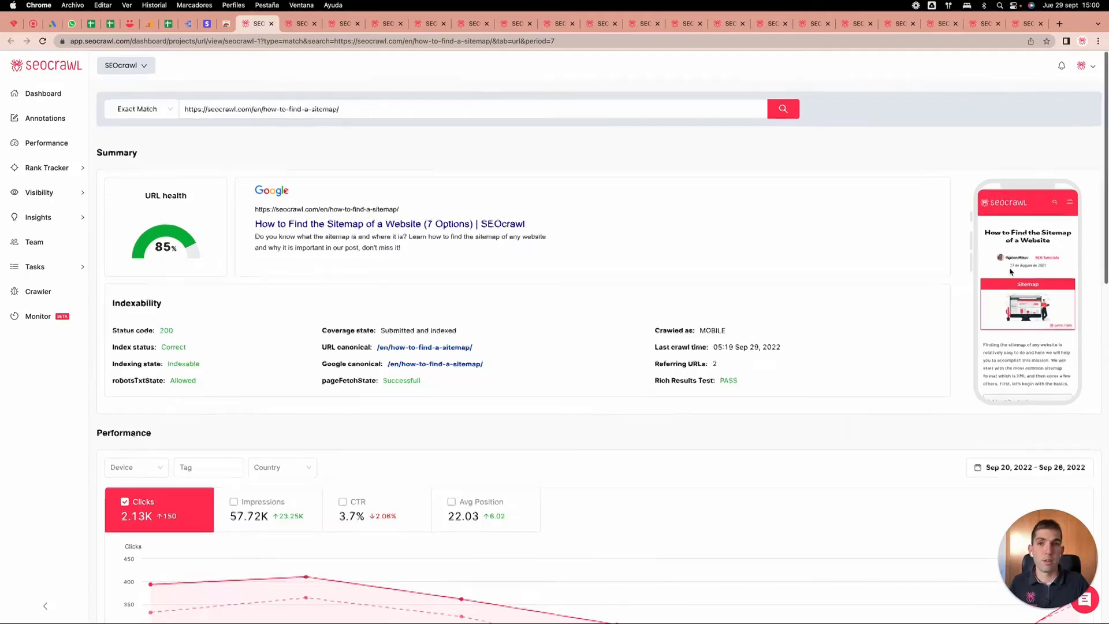
pyautogui.scroll(-1, 1011, 272)
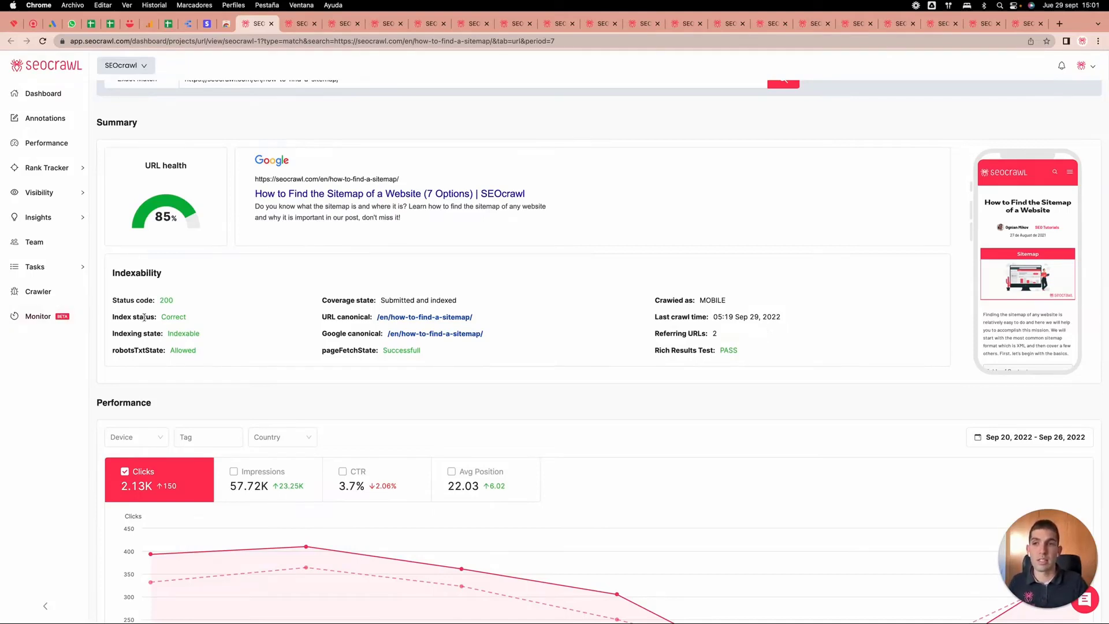
pyautogui.scroll(-5, 483, 340)
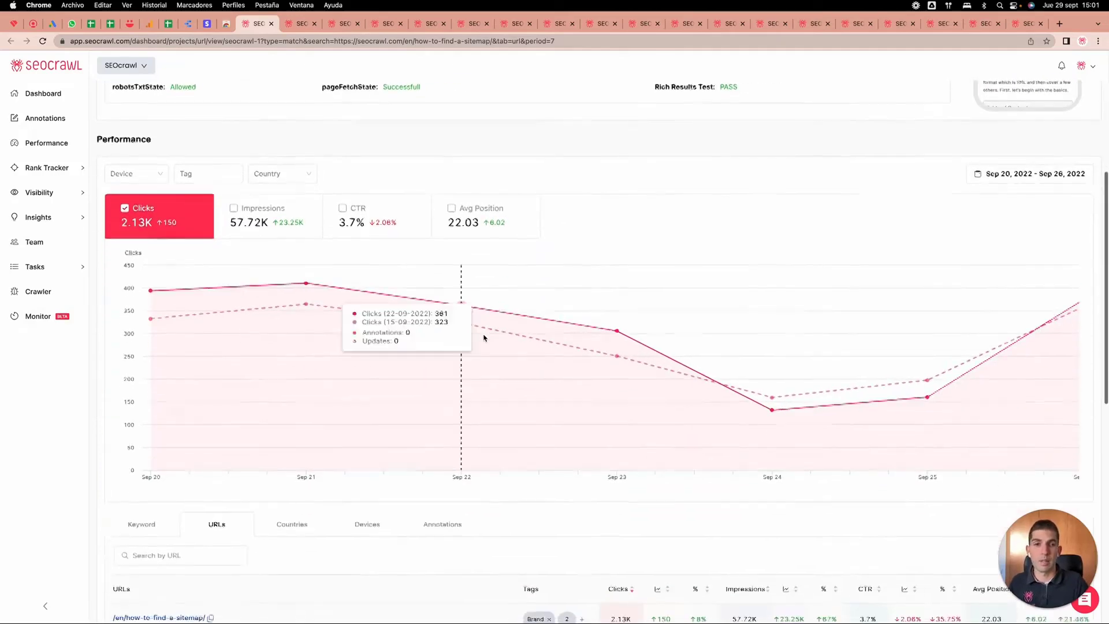
# Step: Chart impressions alongside clicks and switch the breakdown table to Keyword
pyautogui.click(233, 184)
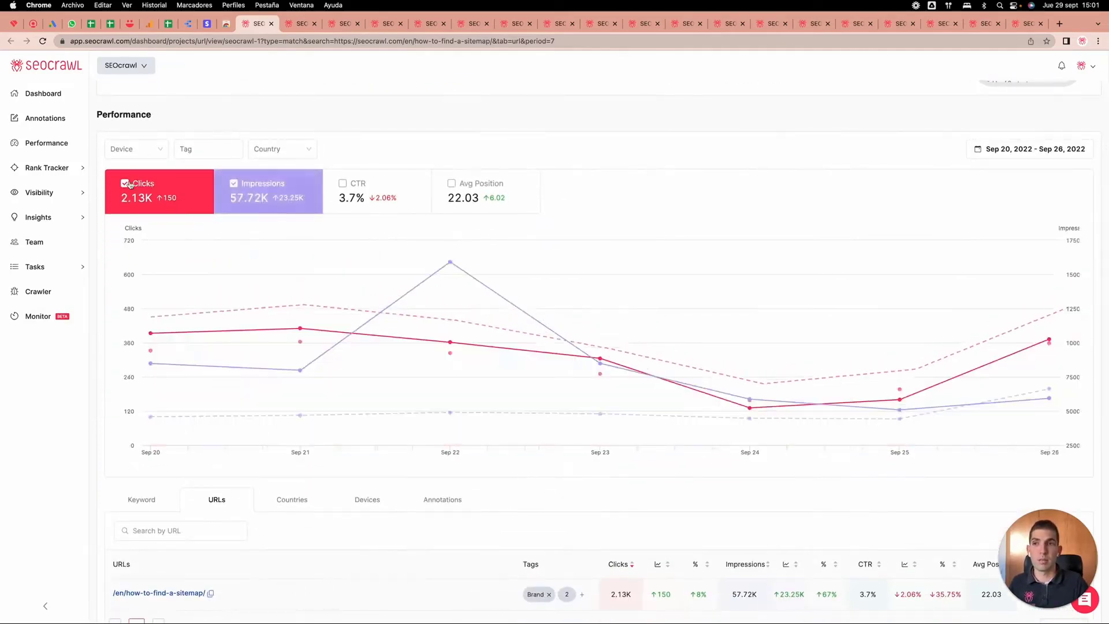
pyautogui.click(125, 184)
pyautogui.click(126, 184)
pyautogui.scroll(-5, 332, 333)
pyautogui.click(154, 245)
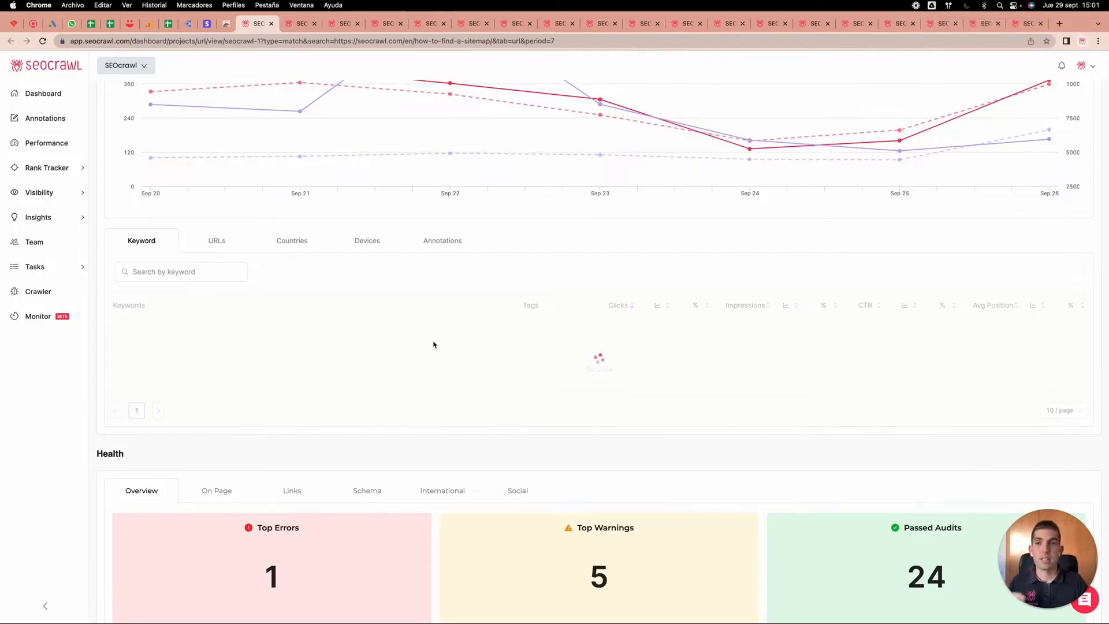
# Step: Show the sitemap page's Top Warnings list in the Health section
pyautogui.scroll(-5, 434, 345)
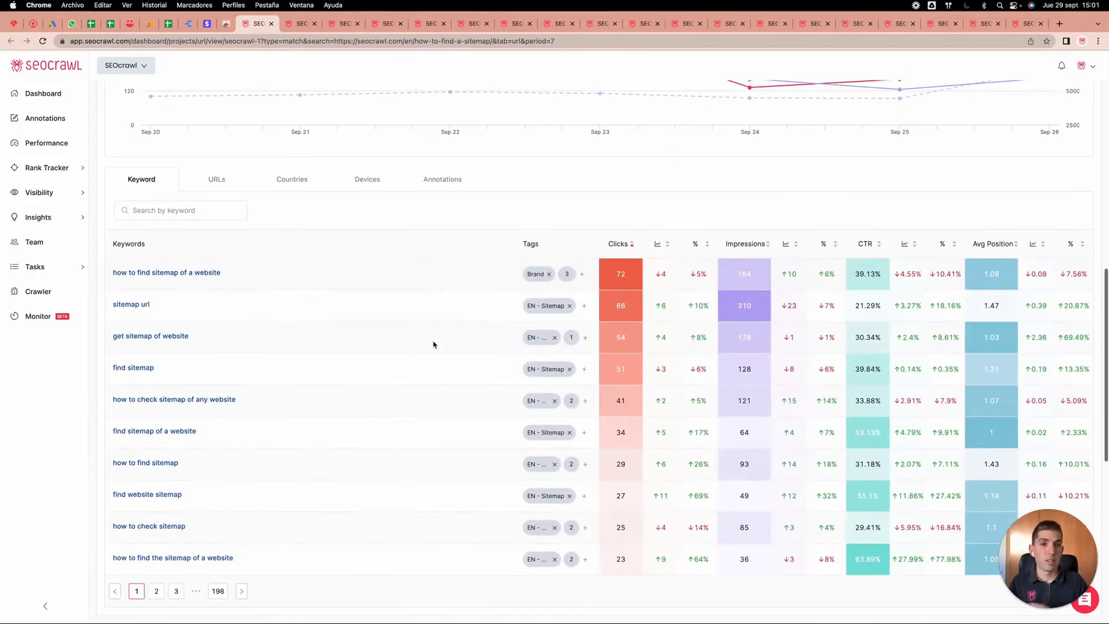
pyautogui.scroll(-10, 433, 345)
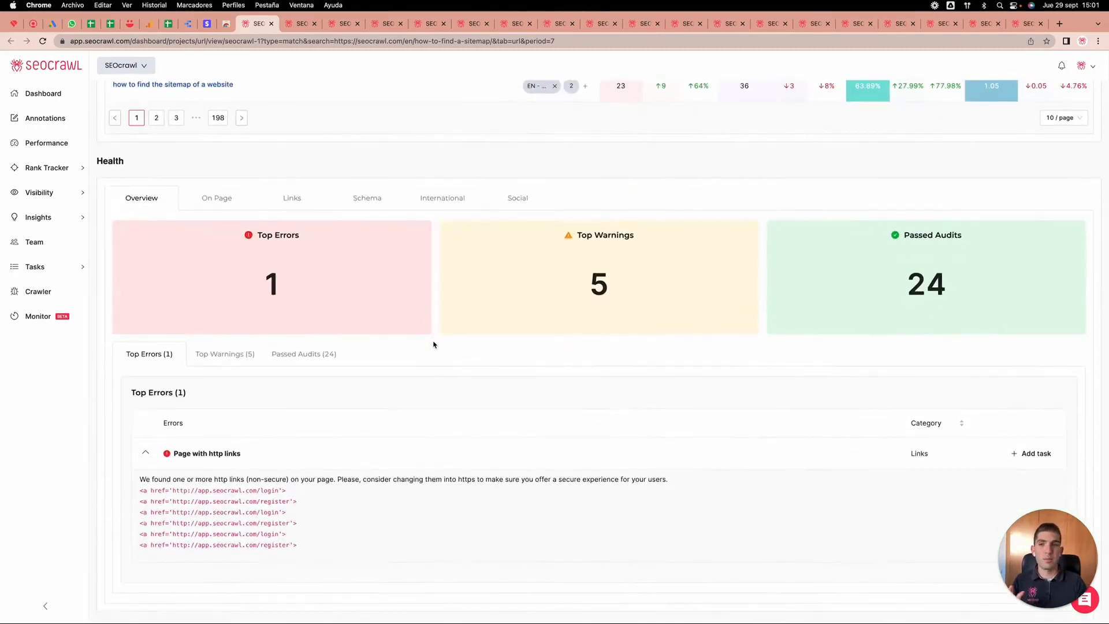
pyautogui.click(231, 354)
pyautogui.scroll(-3, 275, 415)
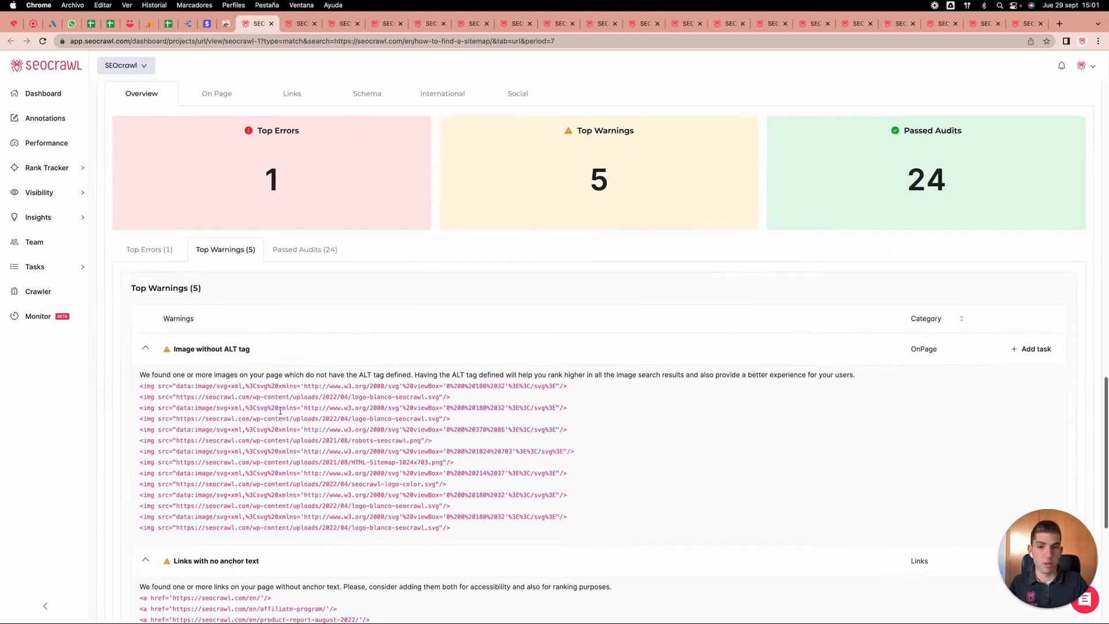
pyautogui.scroll(2, 280, 411)
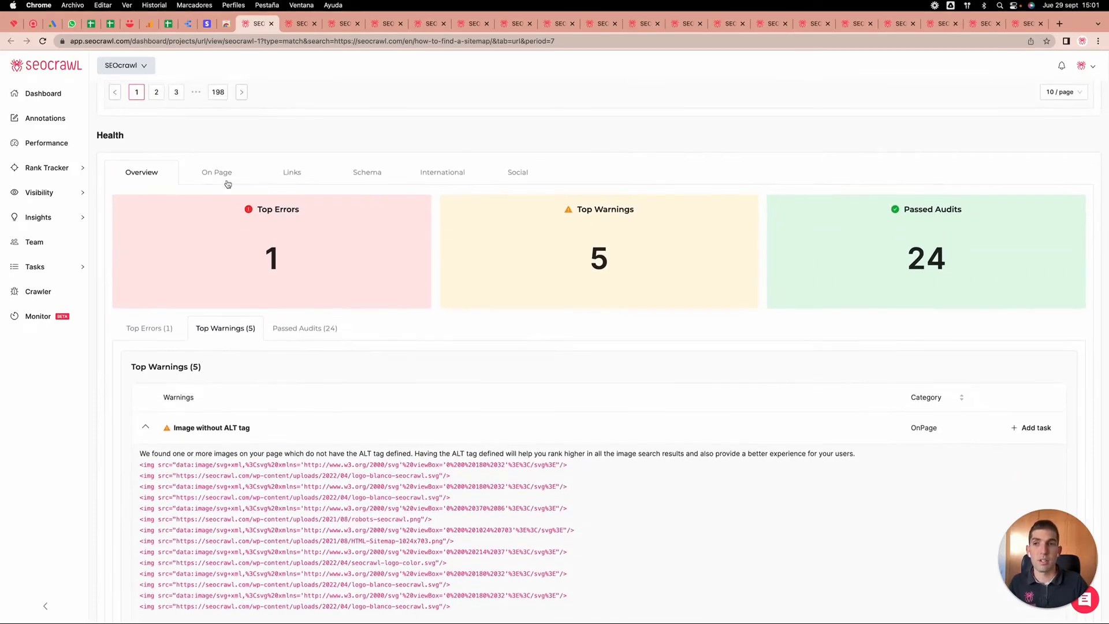
# Step: Review the On Page, Links, Schema, International and Social audits, then return to Overview
pyautogui.click(225, 176)
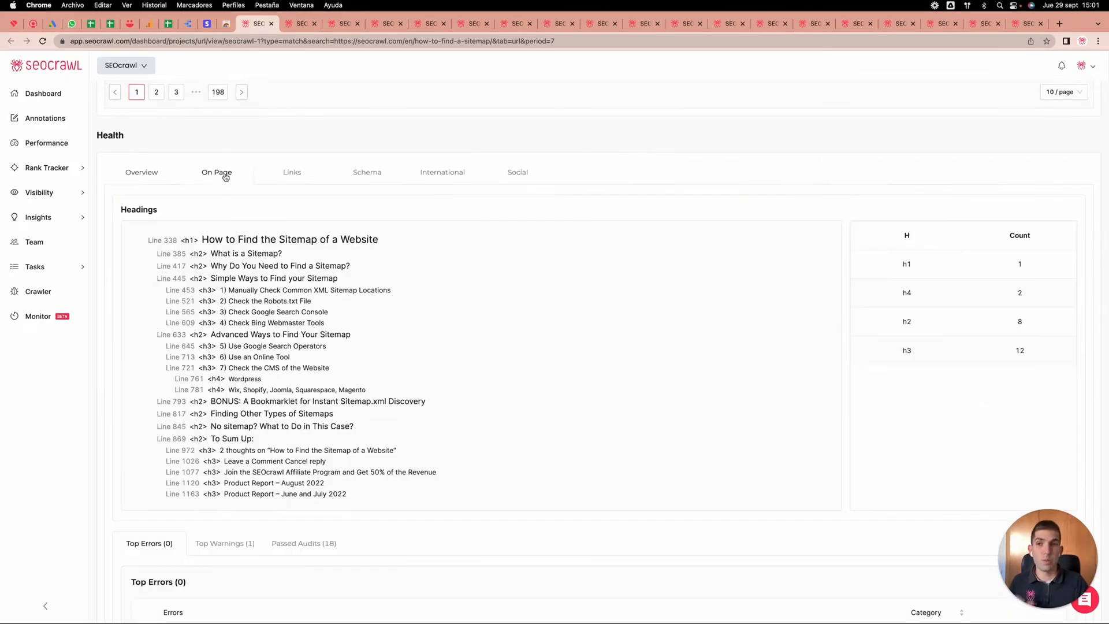
pyautogui.click(300, 180)
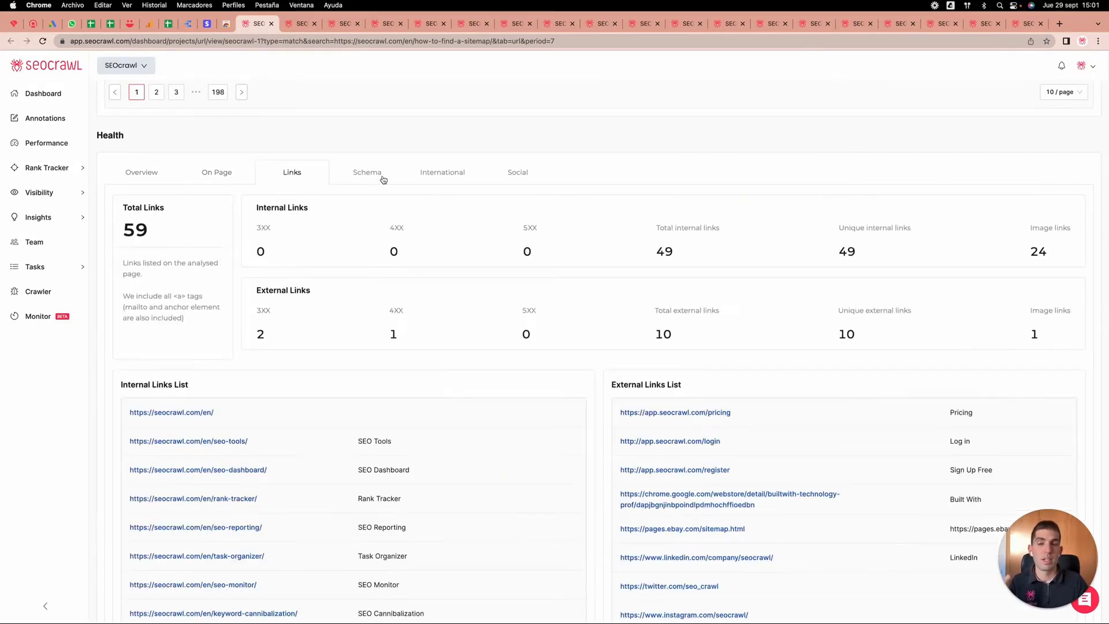
pyautogui.click(364, 181)
pyautogui.click(441, 286)
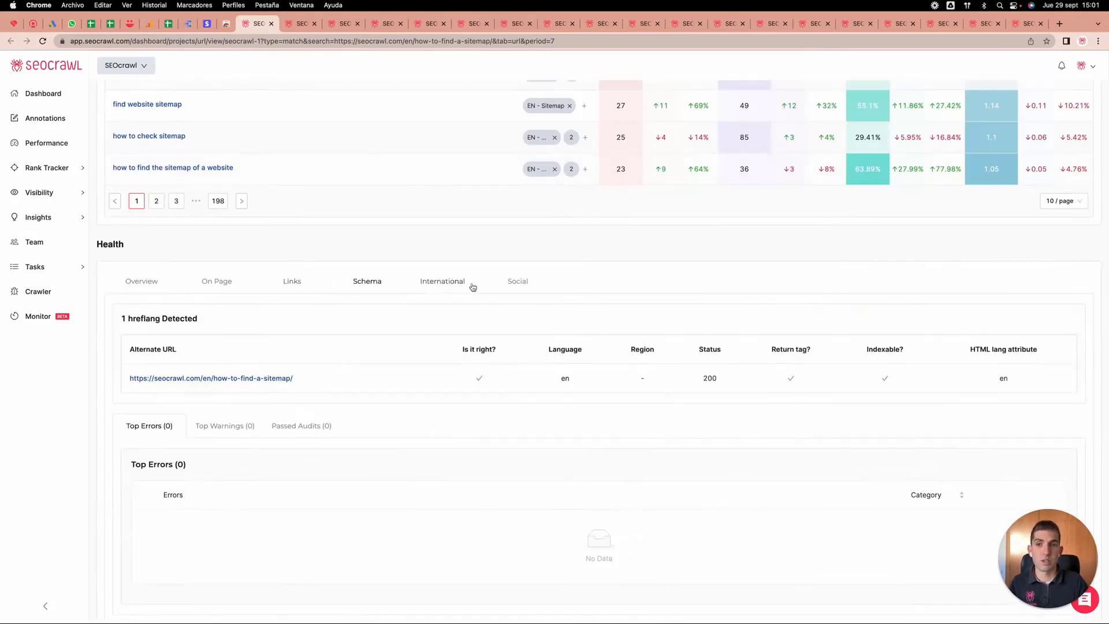
pyautogui.click(532, 288)
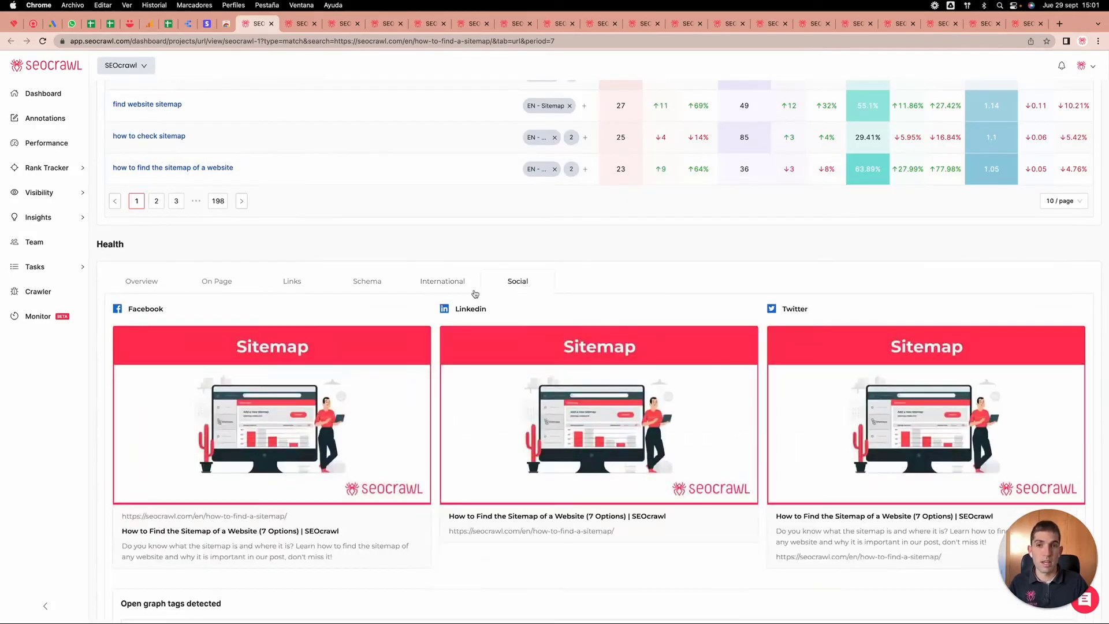
pyautogui.click(168, 284)
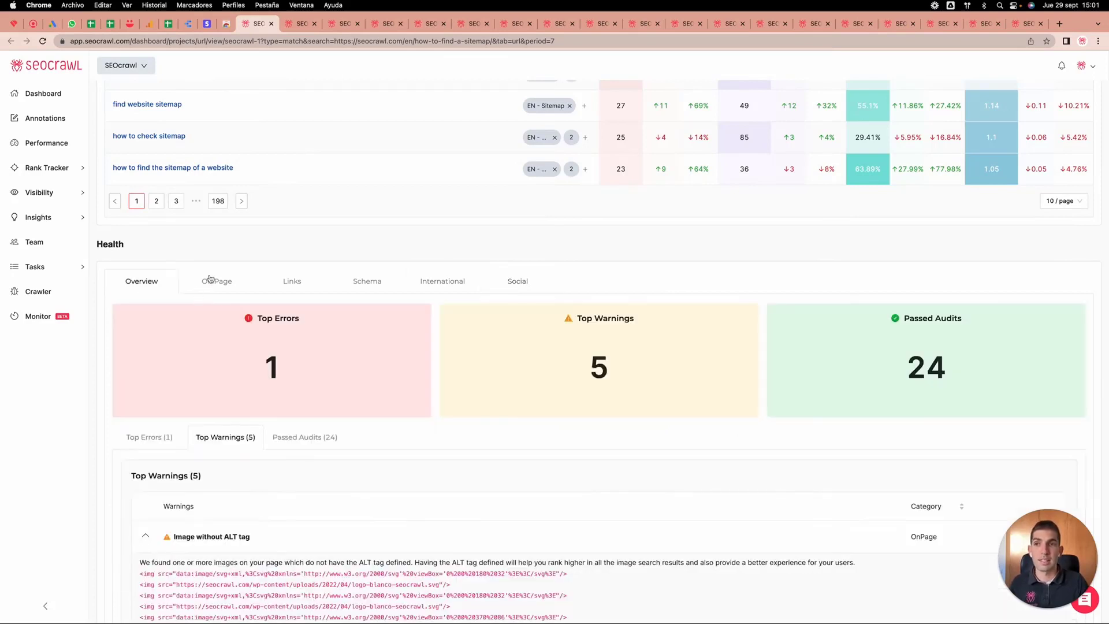
# Step: Close the sitemap page report and the 'get website sitemap' keyword report
pyautogui.click(270, 24)
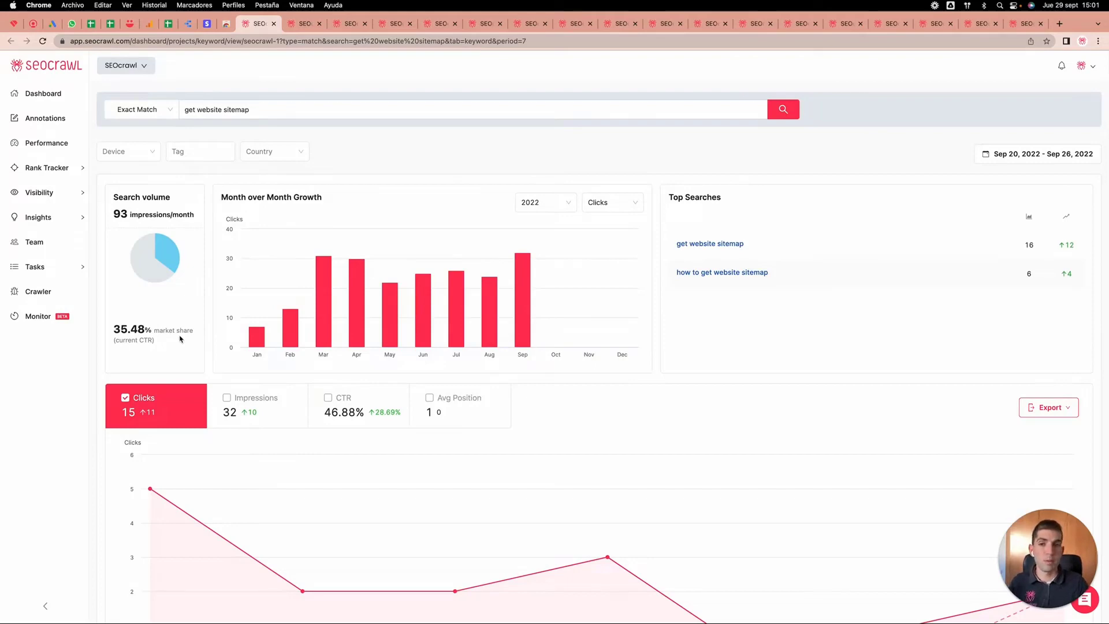
pyautogui.scroll(-5, 199, 337)
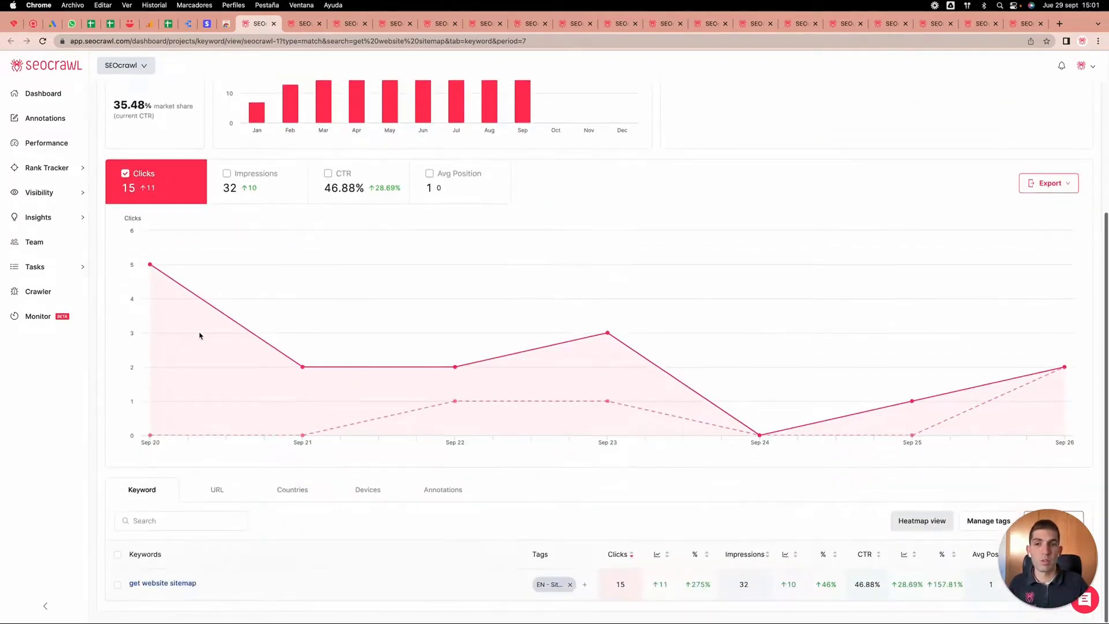
pyautogui.scroll(5, 200, 335)
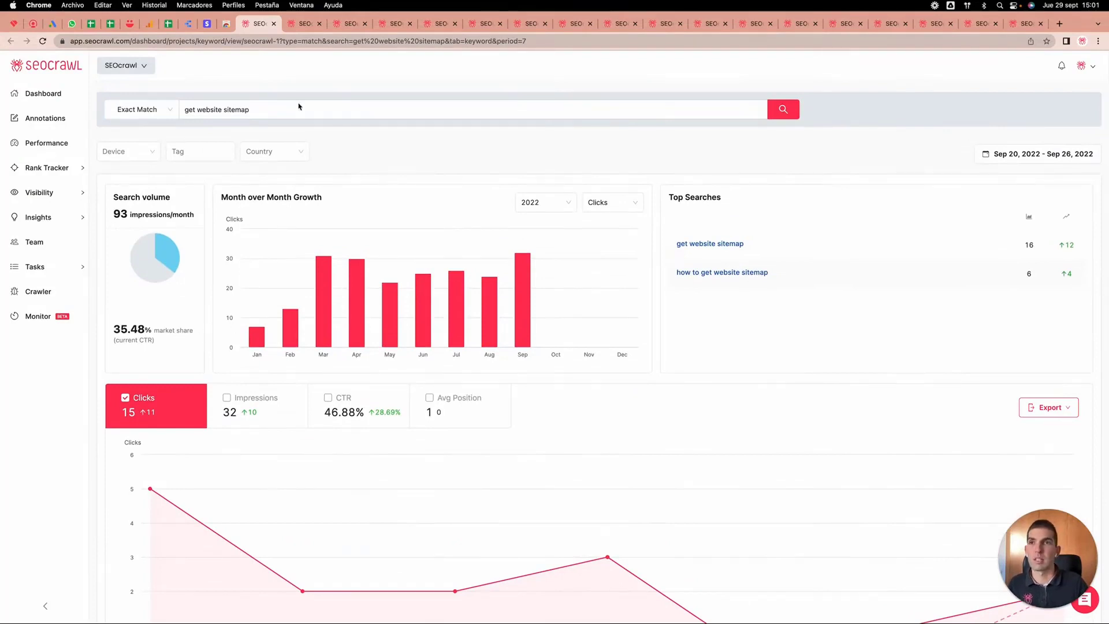
pyautogui.click(274, 23)
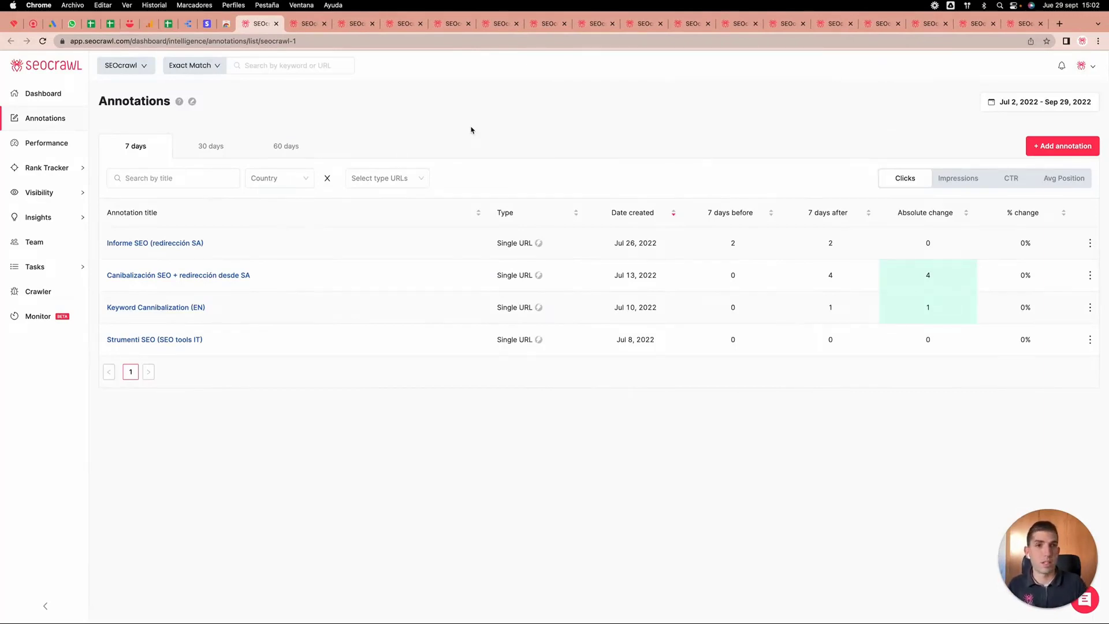
pyautogui.click(1063, 146)
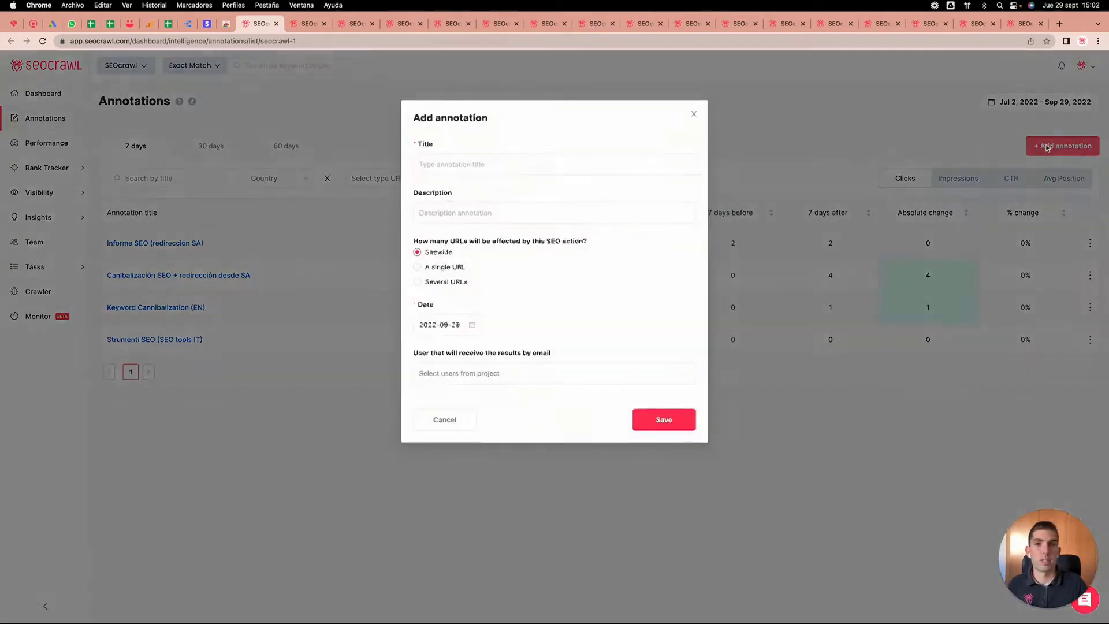
pyautogui.click(507, 166)
pyautogui.write('New SEO t')
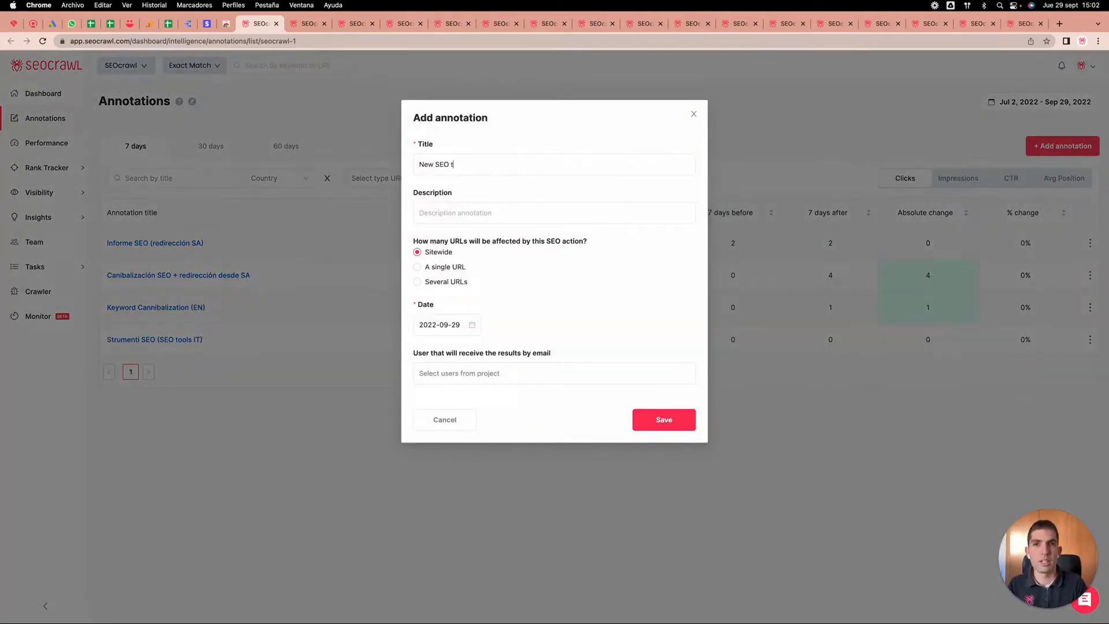
pyautogui.write('itle for our homepage')
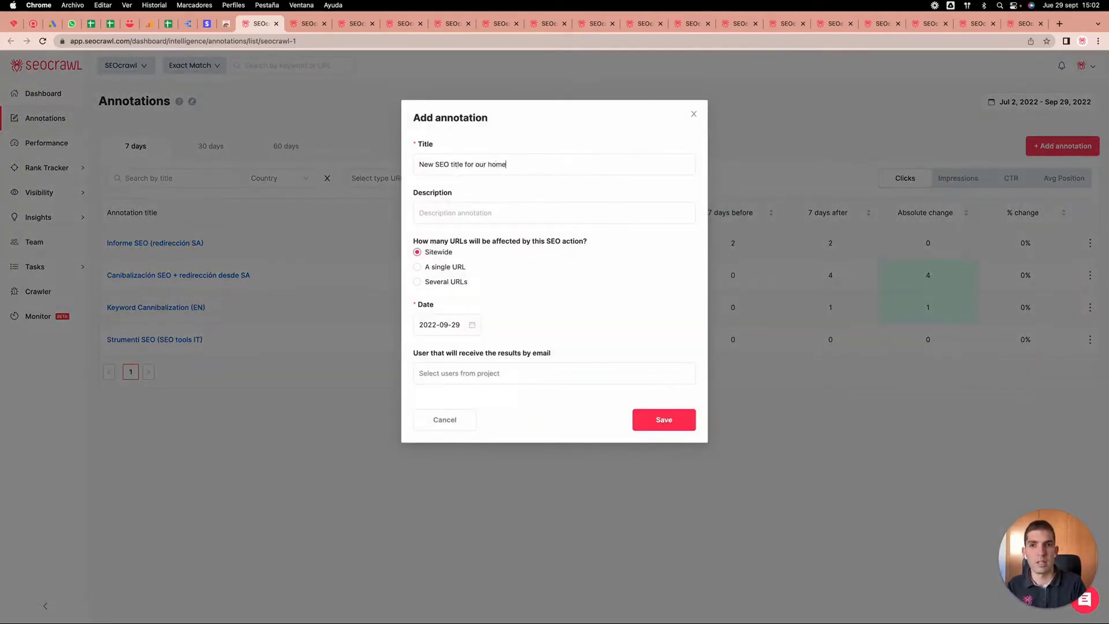
pyautogui.click(426, 213)
pyautogui.write('We went from X to Y')
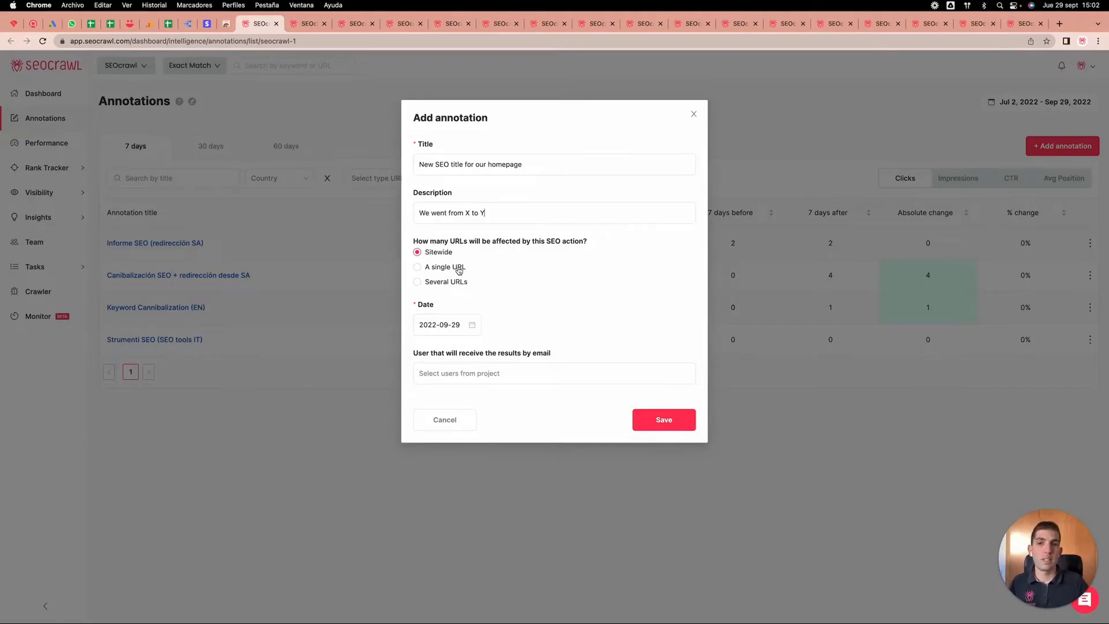
pyautogui.click(446, 282)
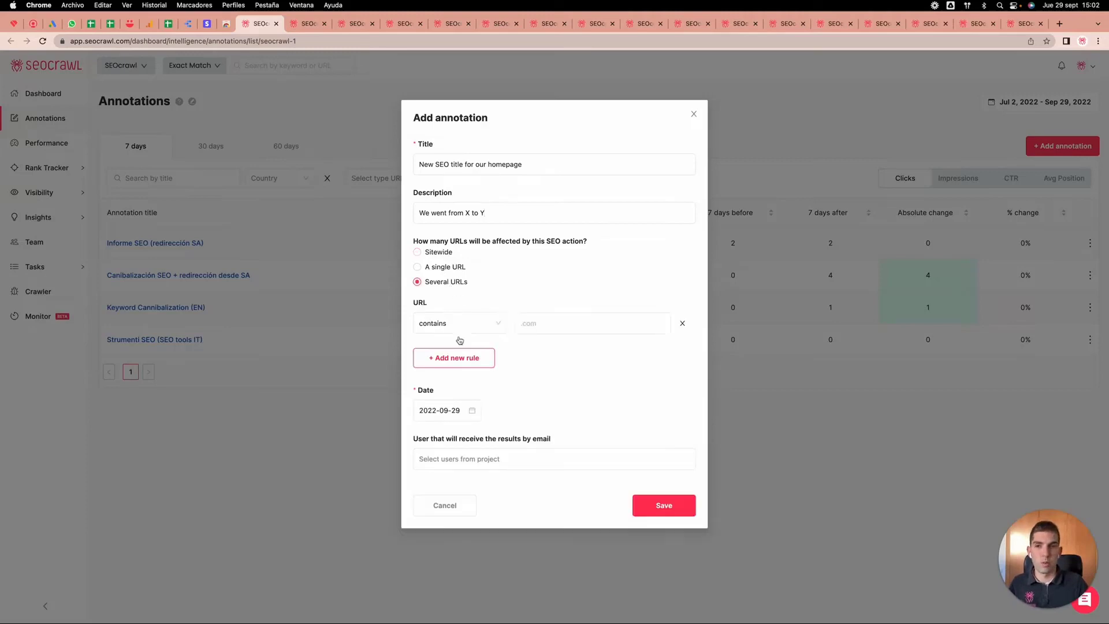
pyautogui.click(462, 329)
pyautogui.scroll(-2, 471, 383)
pyautogui.scroll(2, 469, 383)
pyautogui.click(466, 328)
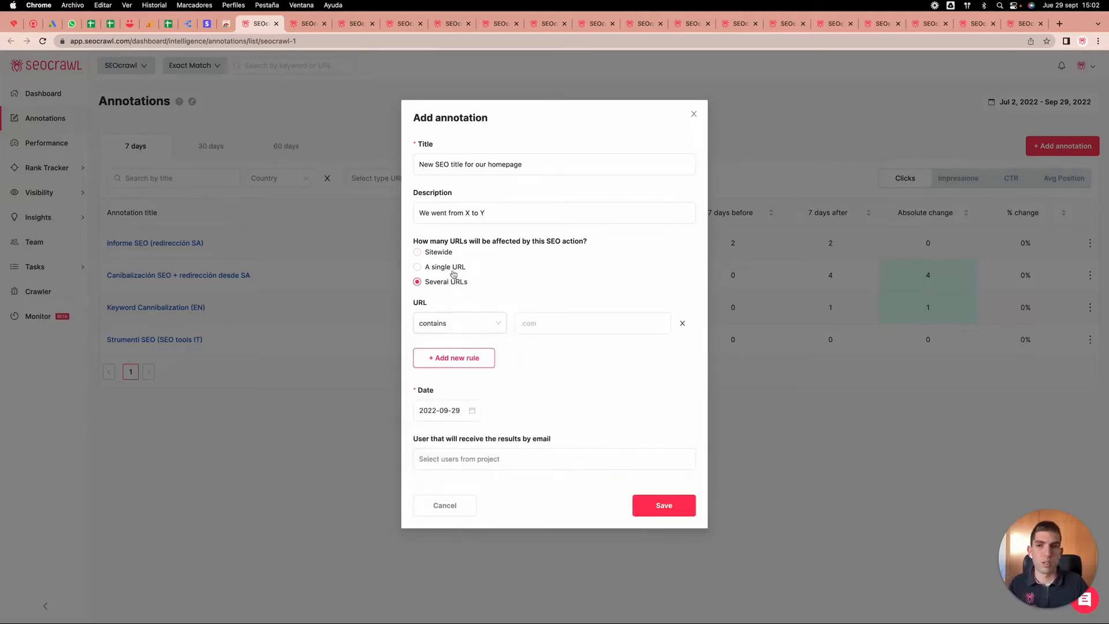
pyautogui.click(449, 271)
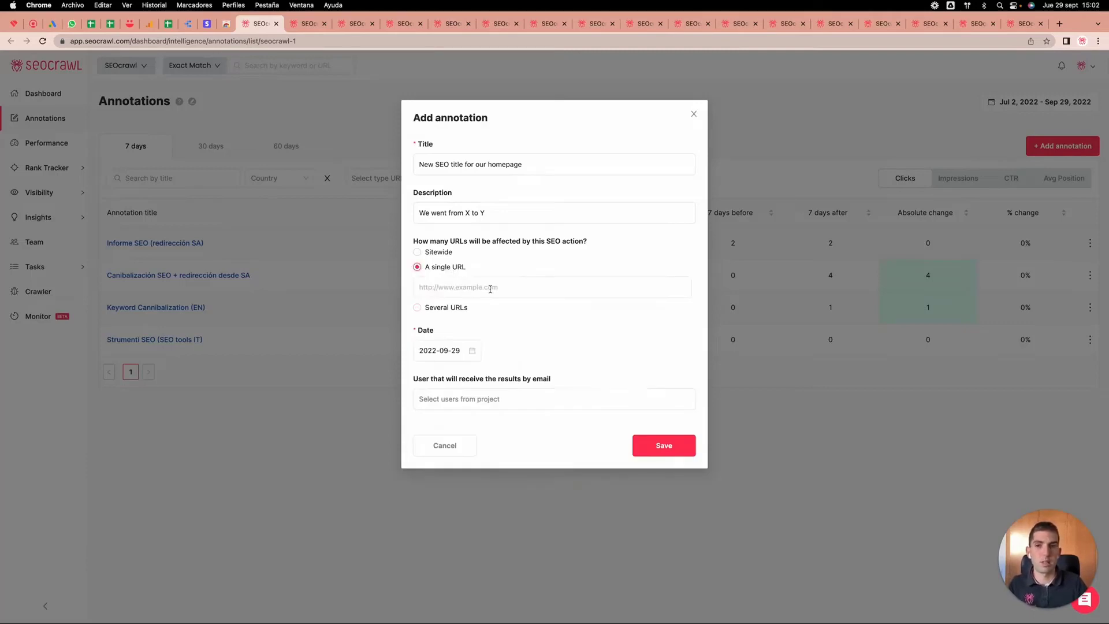
pyautogui.click(491, 288)
pyautogui.write('m')
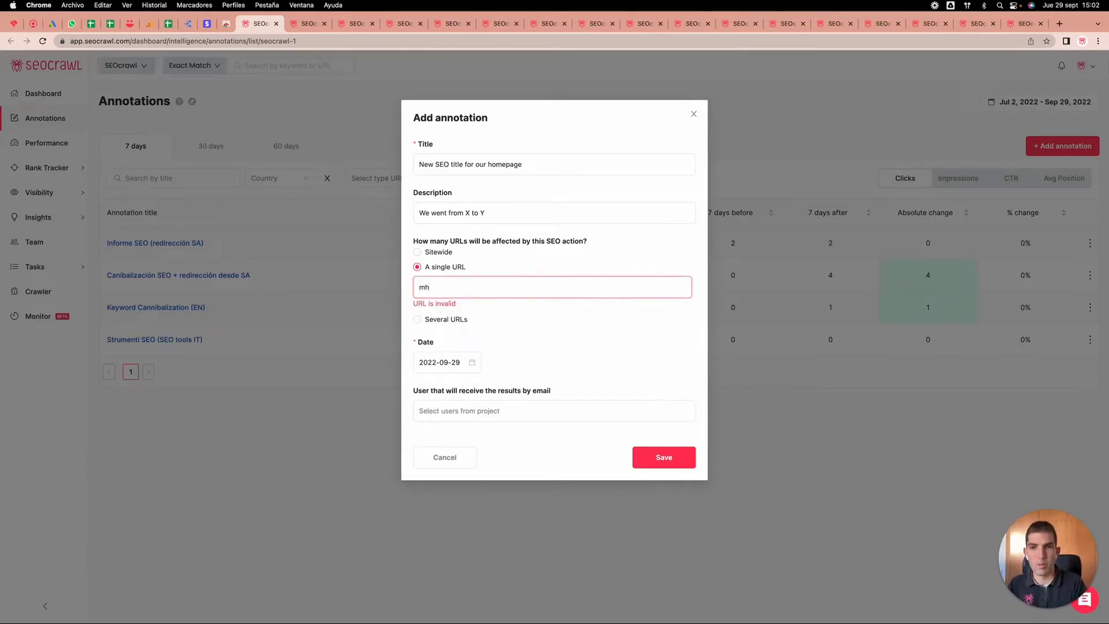
pyautogui.write('yhomepage.com')
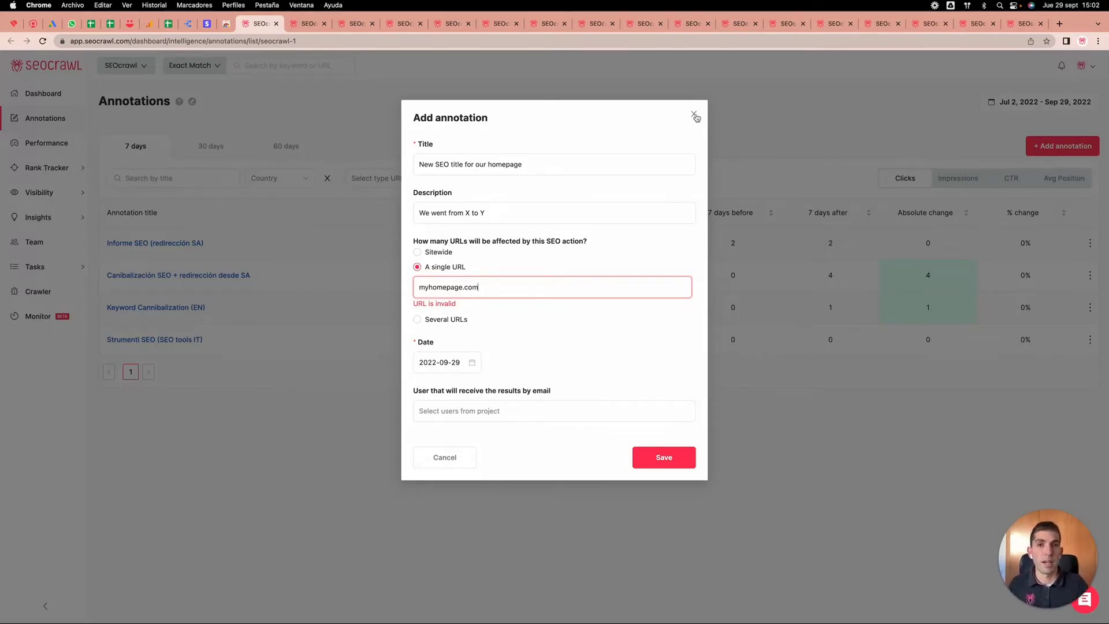
pyautogui.click(693, 114)
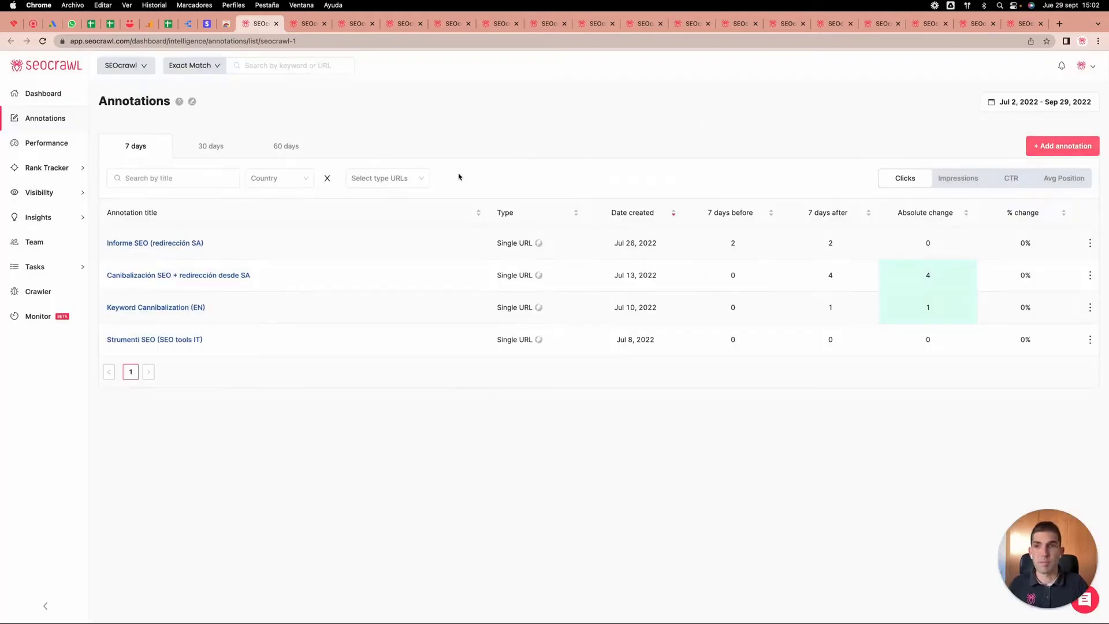
# Step: Switch annotations to 30 days and open 'Canibalización SEO + redirección desde SA'
pyautogui.click(211, 149)
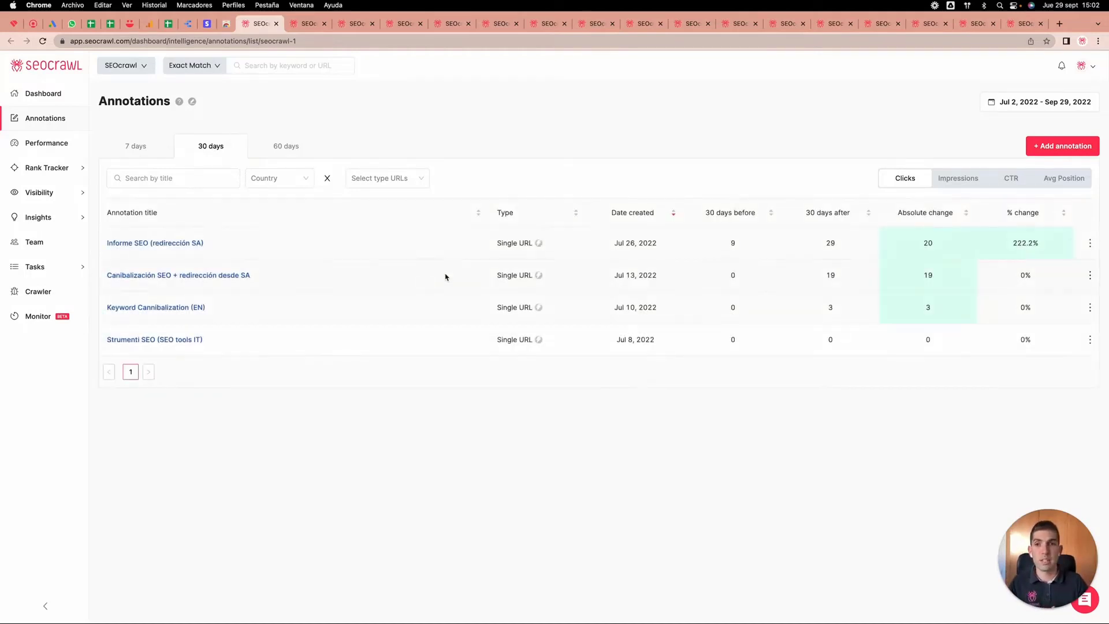
pyautogui.click(249, 282)
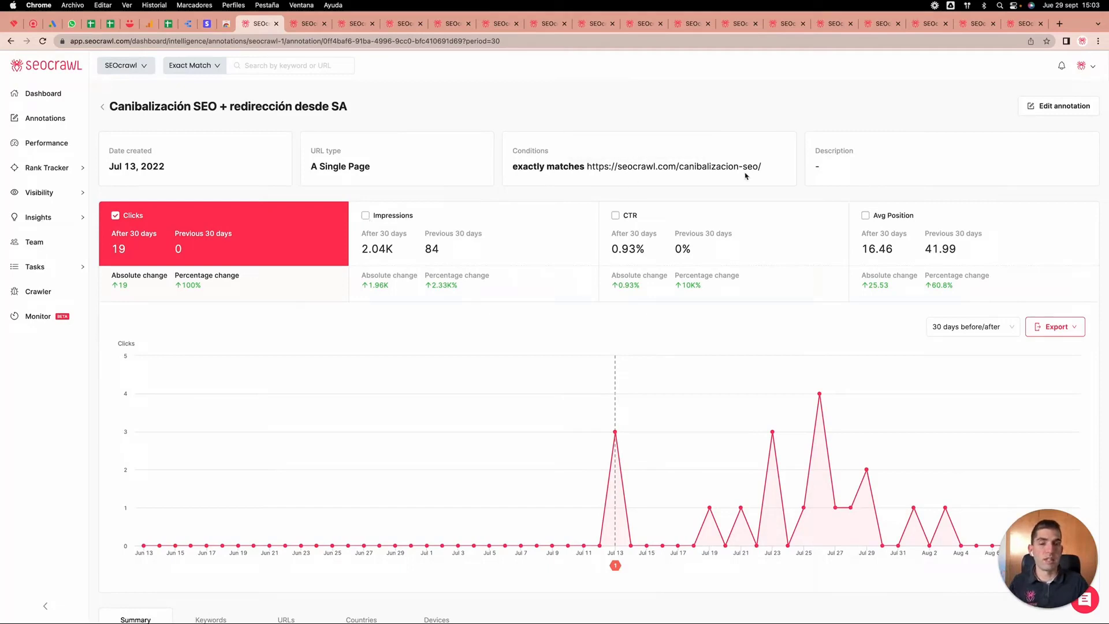
# Step: Chart only impressions, not clicks, for the cannibalization annotation
pyautogui.moveTo(607, 375)
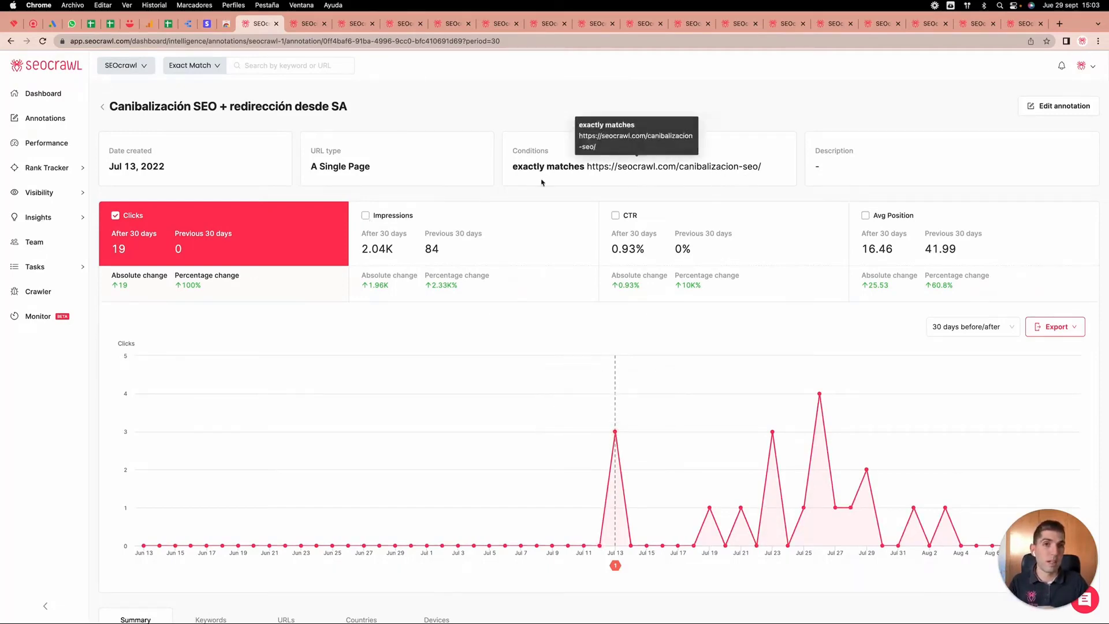
pyautogui.click(366, 215)
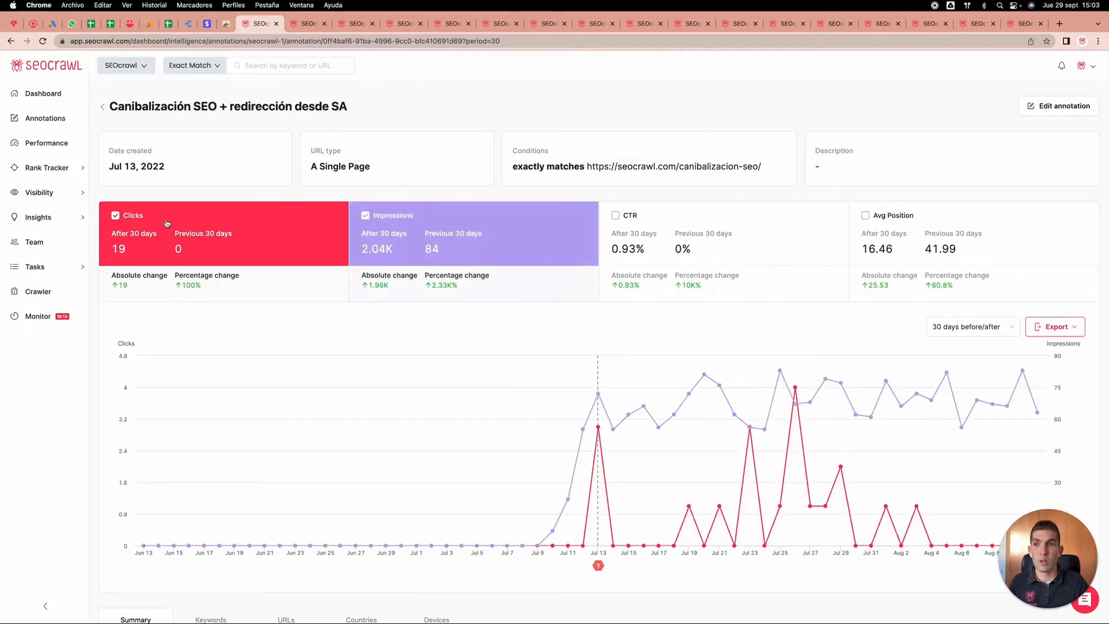
pyautogui.click(116, 216)
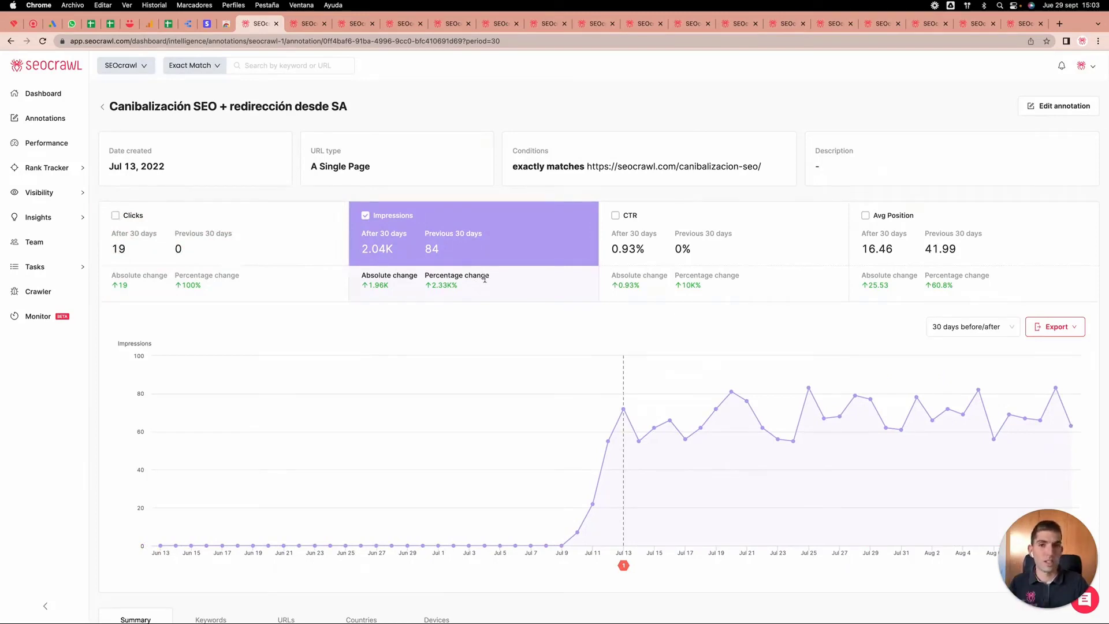
pyautogui.scroll(-1, 509, 314)
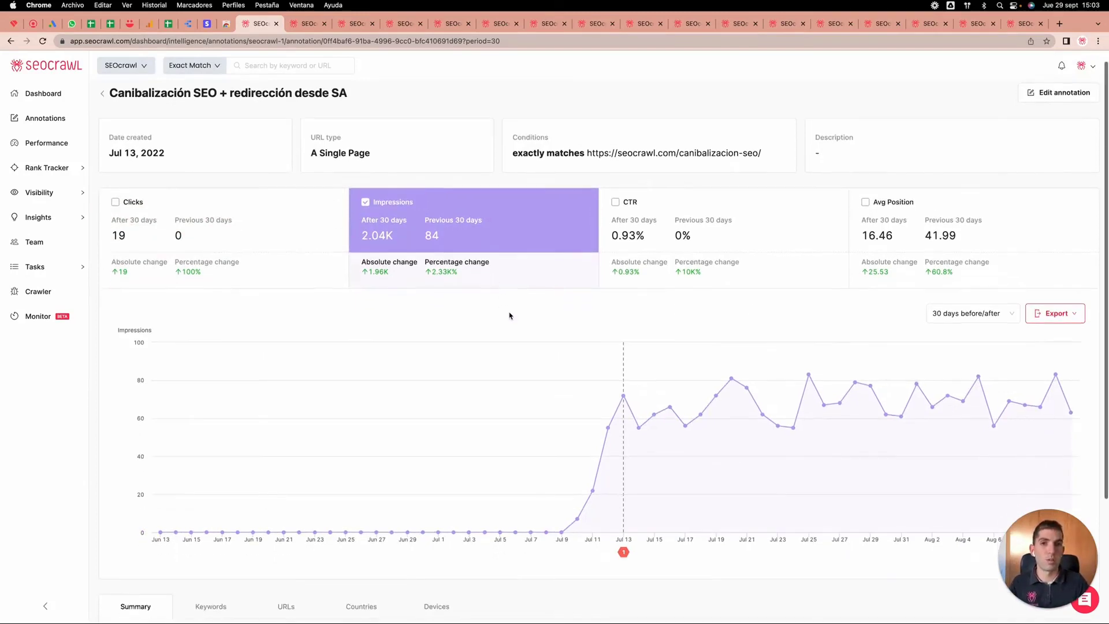
pyautogui.scroll(-5, 508, 316)
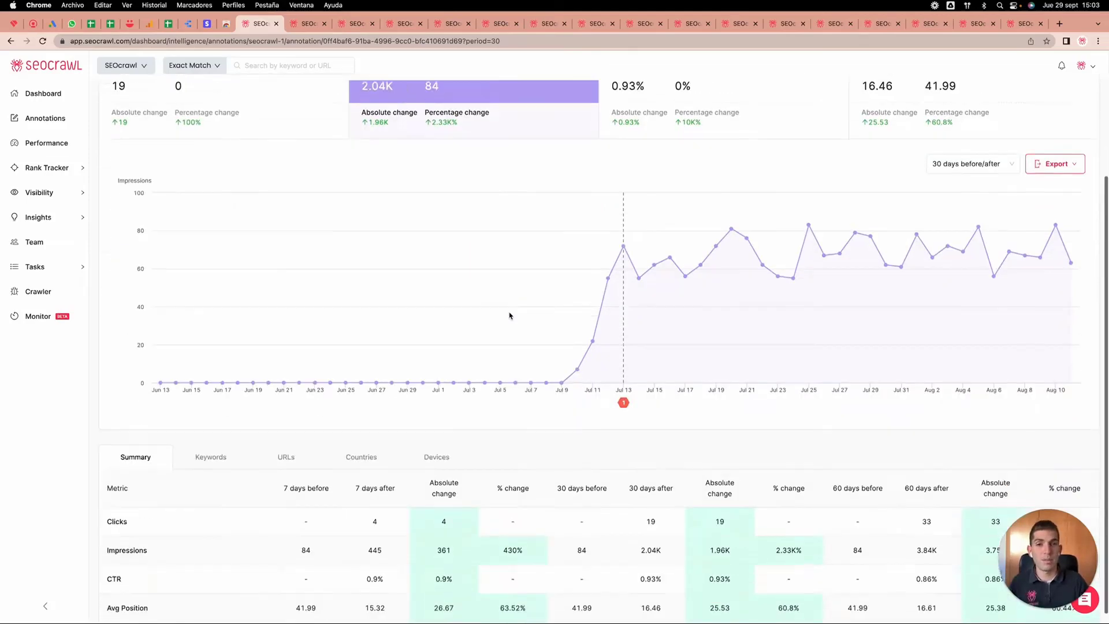
# Step: List the annotation's keywords by impressions, then close the annotation page
pyautogui.click(234, 452)
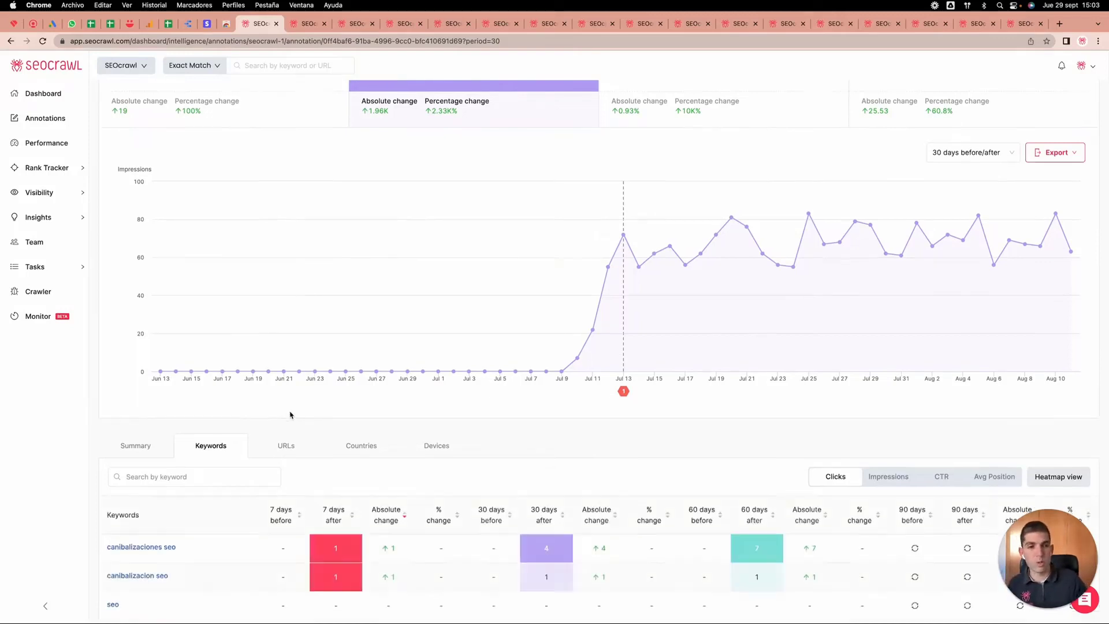
pyautogui.scroll(-3, 290, 415)
pyautogui.click(876, 366)
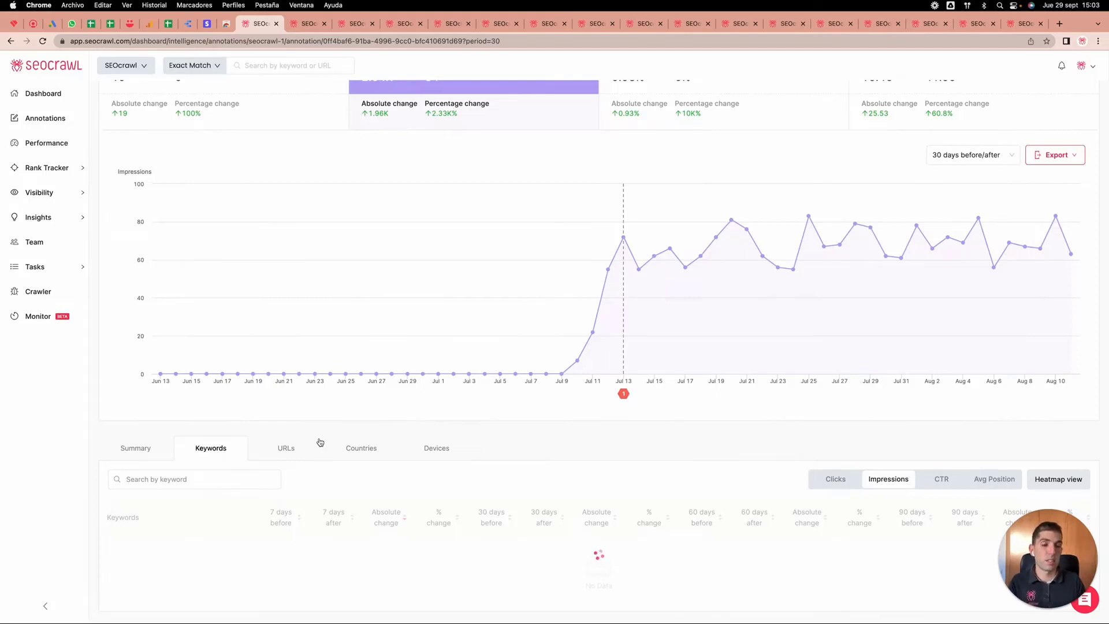
pyautogui.scroll(-3, 320, 441)
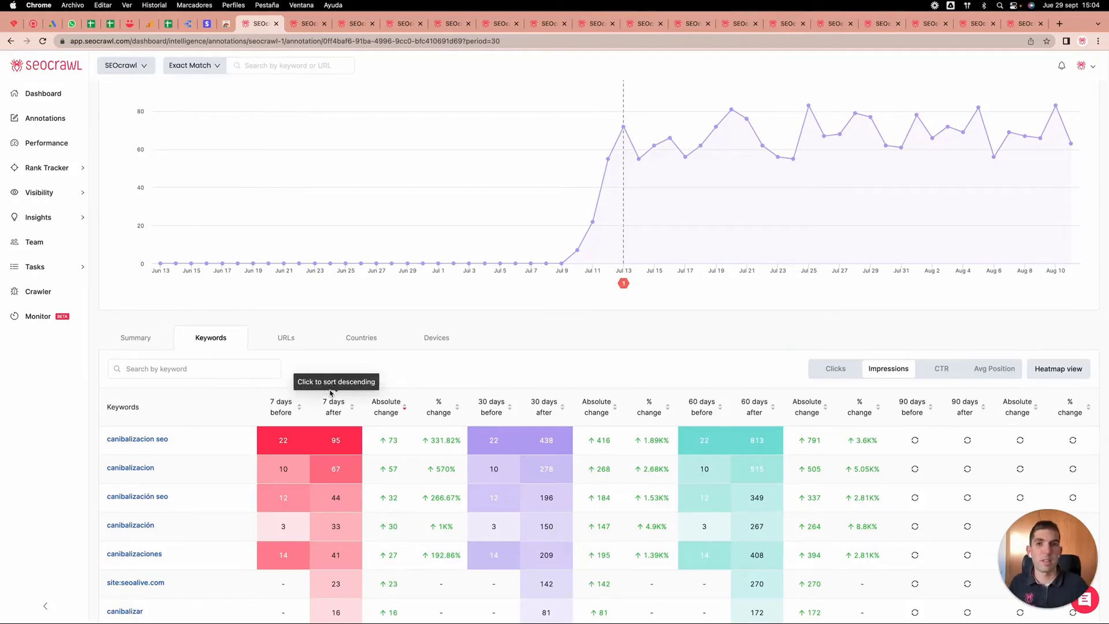
pyautogui.scroll(3, 463, 393)
pyautogui.moveTo(625, 390)
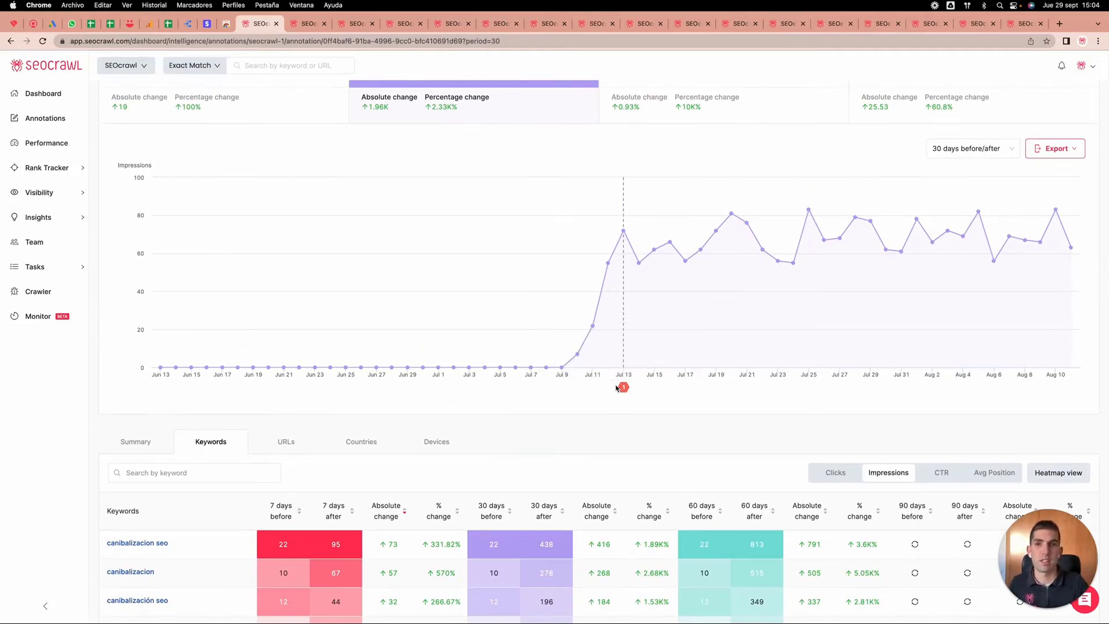
pyautogui.click(276, 24)
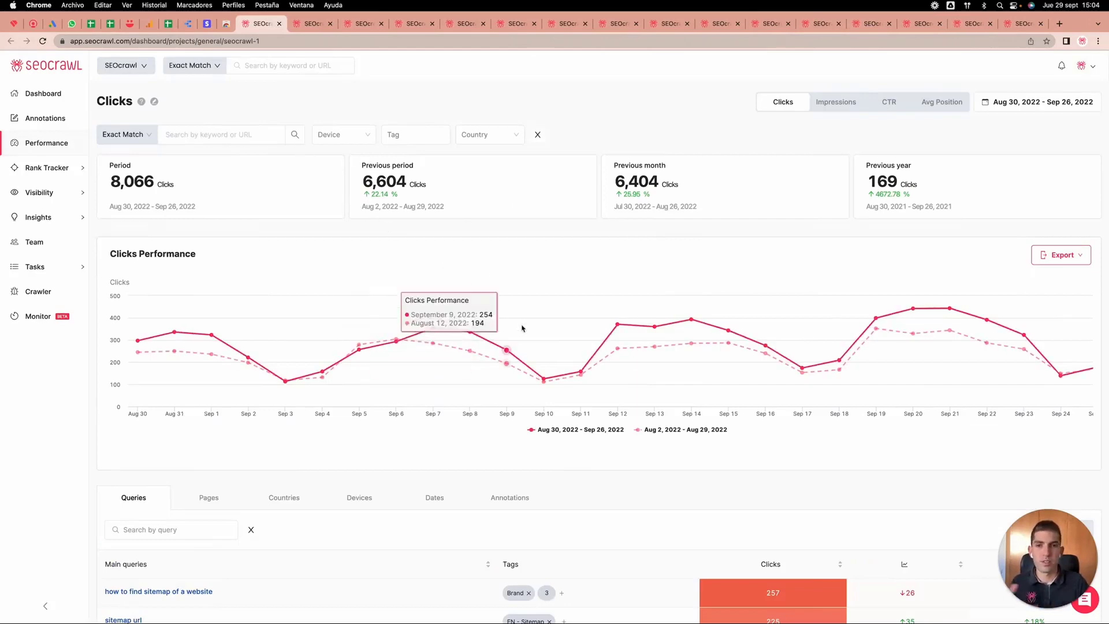
# Step: Zoom the Clicks Performance chart to Sep 13–24, then to Sep 19–22, and close the report
pyautogui.scroll(-3, 491, 347)
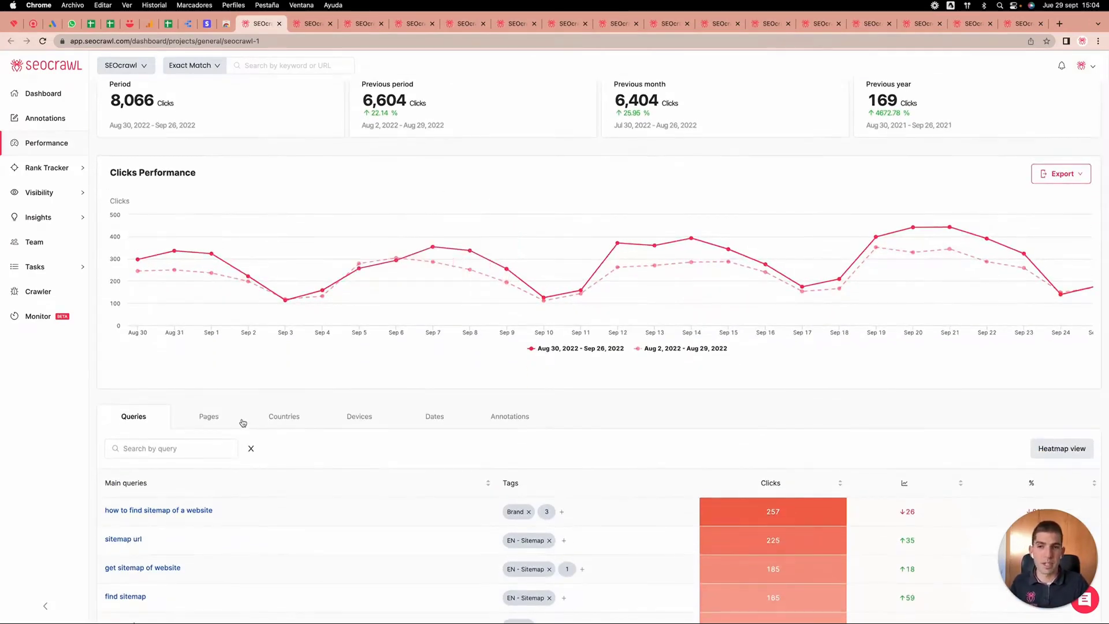
pyautogui.scroll(3, 288, 428)
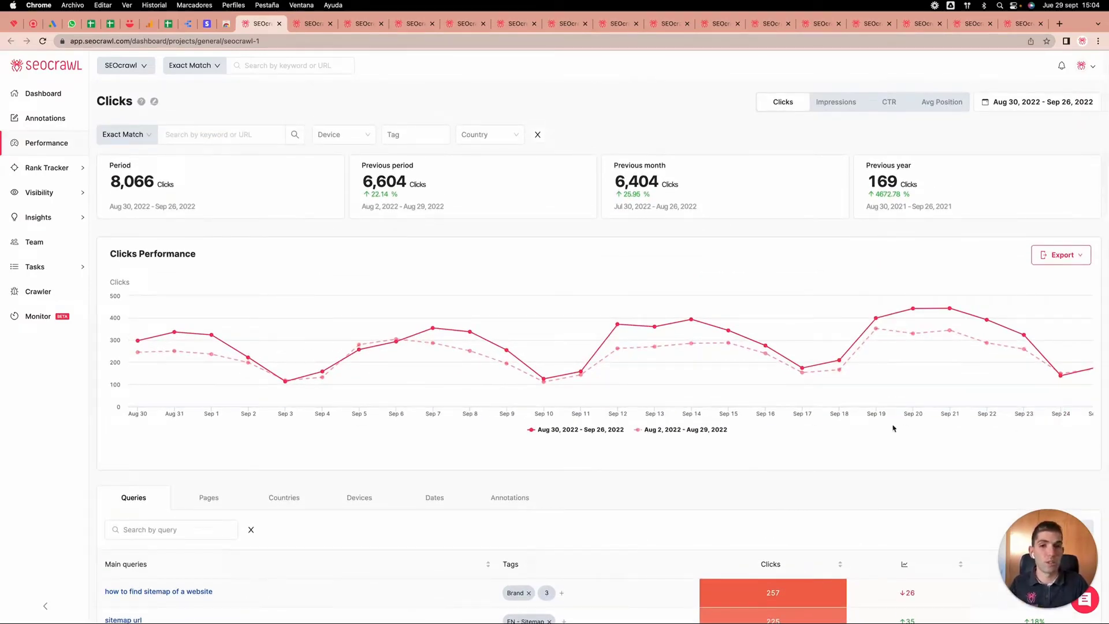
pyautogui.moveTo(656, 358); pyautogui.dragTo(1060, 362)
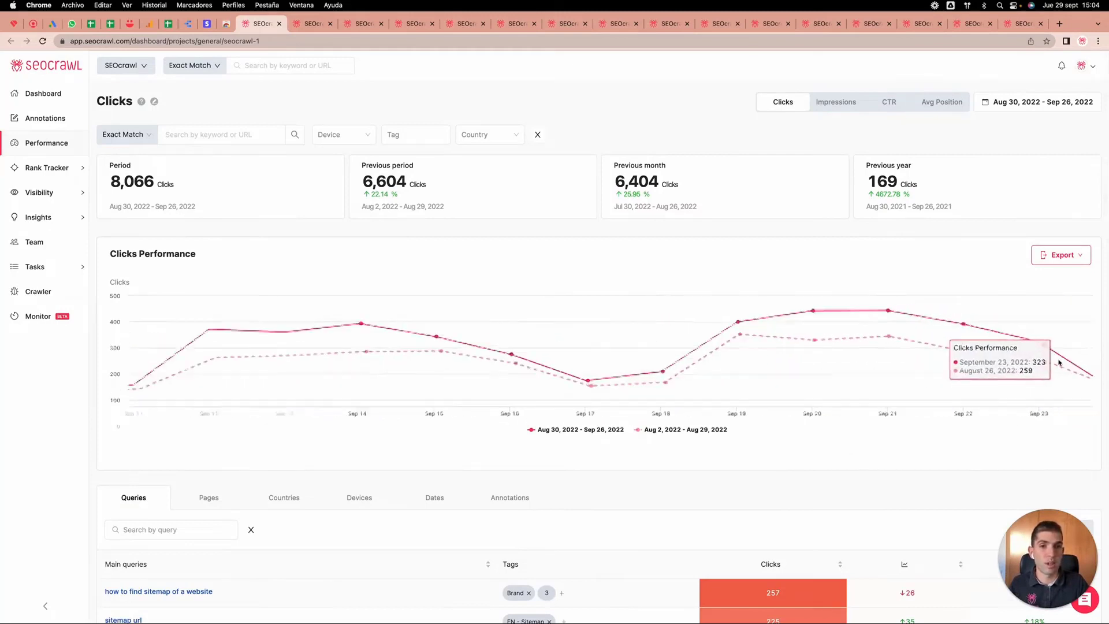
pyautogui.moveTo(735, 352); pyautogui.dragTo(1003, 355)
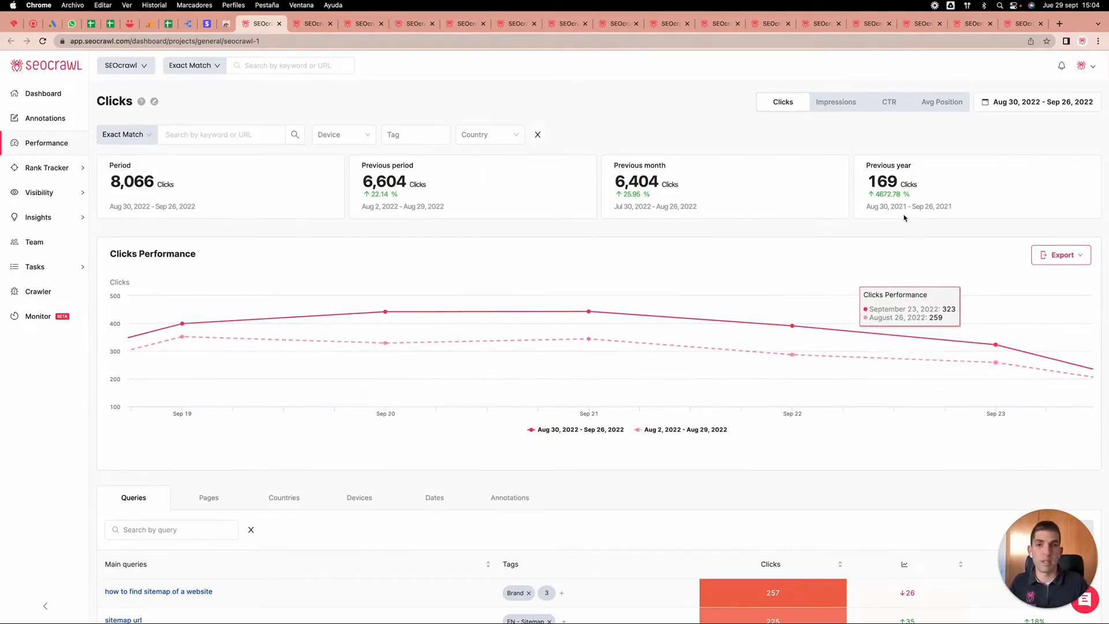
pyautogui.click(279, 24)
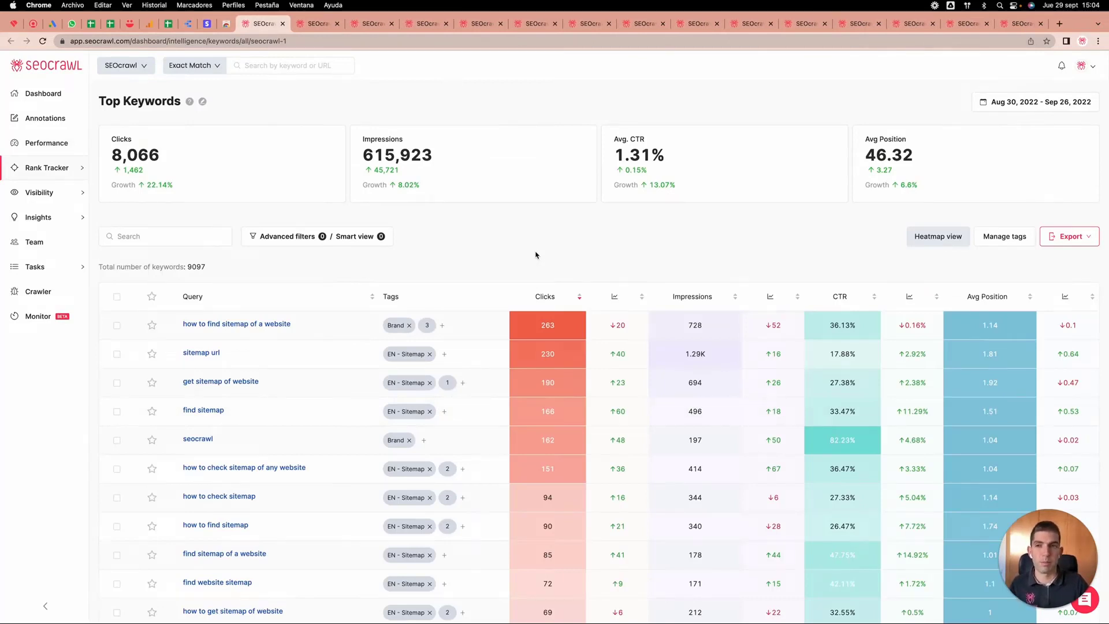
pyautogui.scroll(-1, 208, 269)
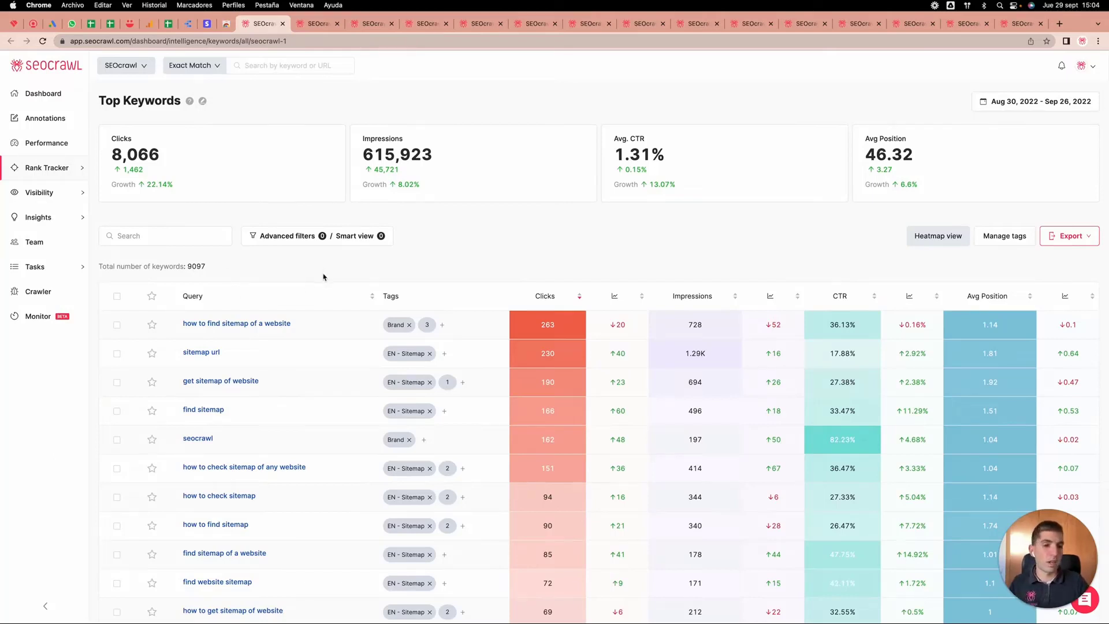
# Step: Set an advanced filter condition to exclude keywords that contain a given text
pyautogui.click(322, 239)
pyautogui.click(90, 285)
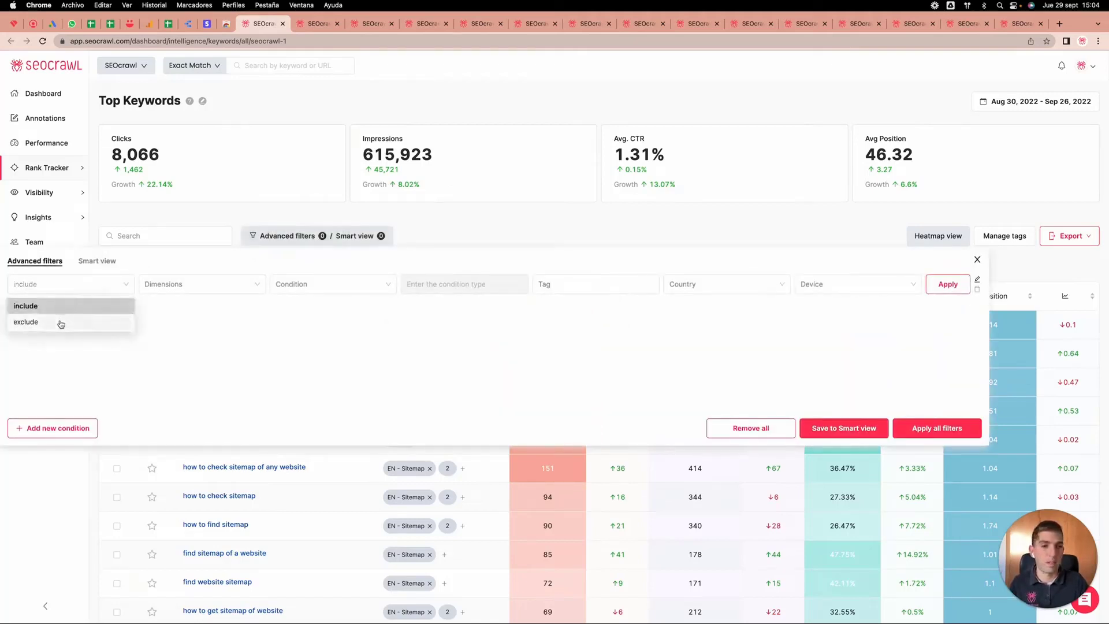
pyautogui.click(61, 324)
pyautogui.click(198, 293)
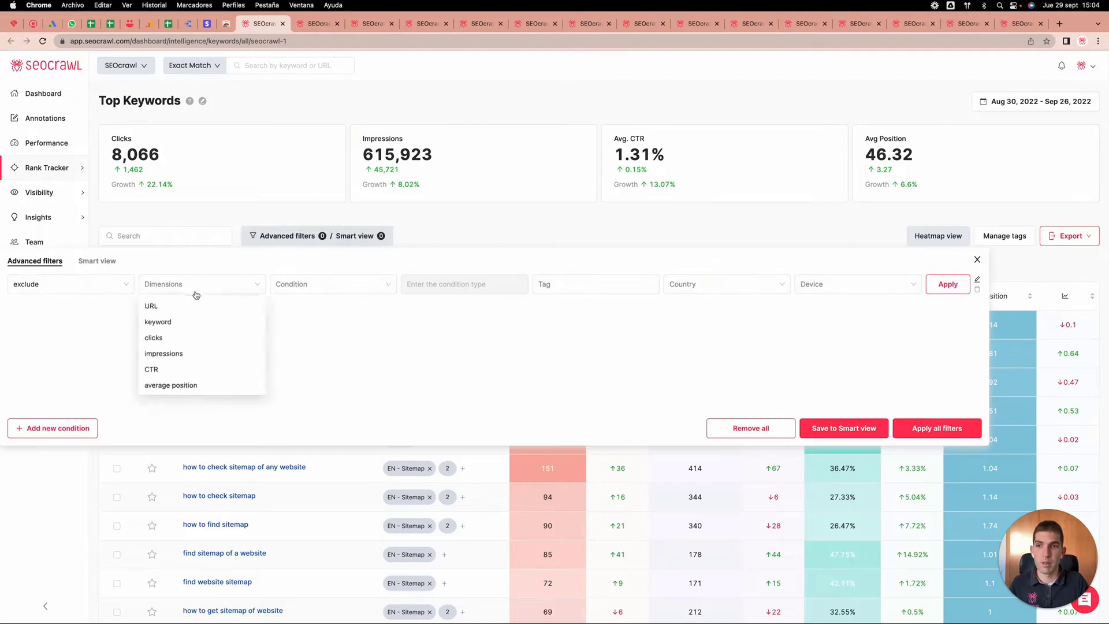
pyautogui.click(180, 322)
pyautogui.click(305, 285)
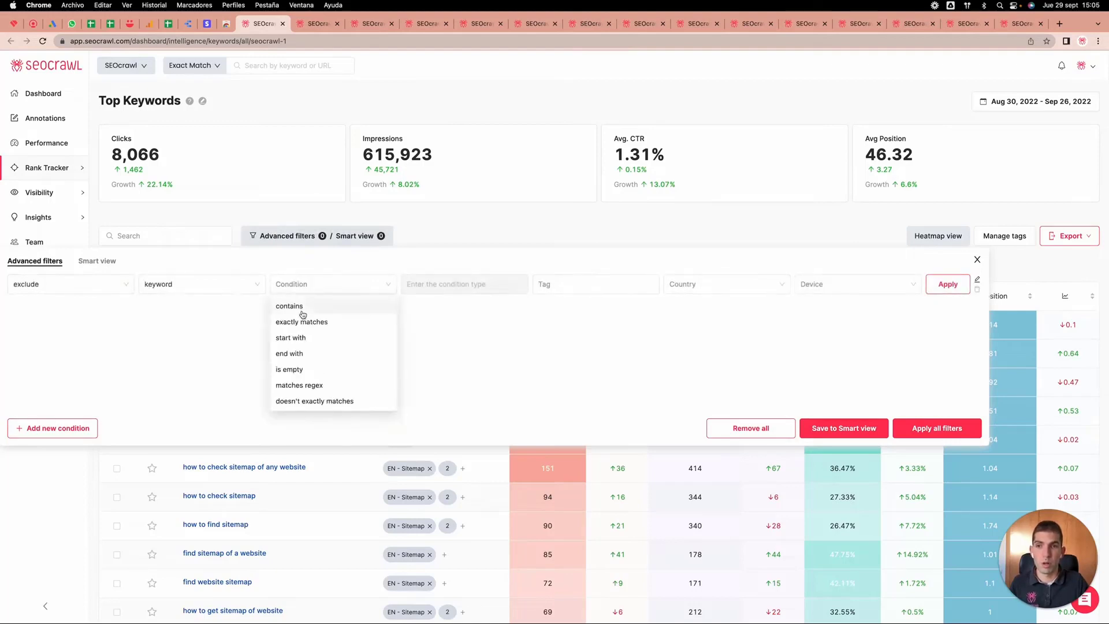
pyautogui.click(303, 314)
# Step: Enter 'map' as the match text and apply the exclusion to the keyword table
pyautogui.click(428, 284)
pyautogui.write('m')
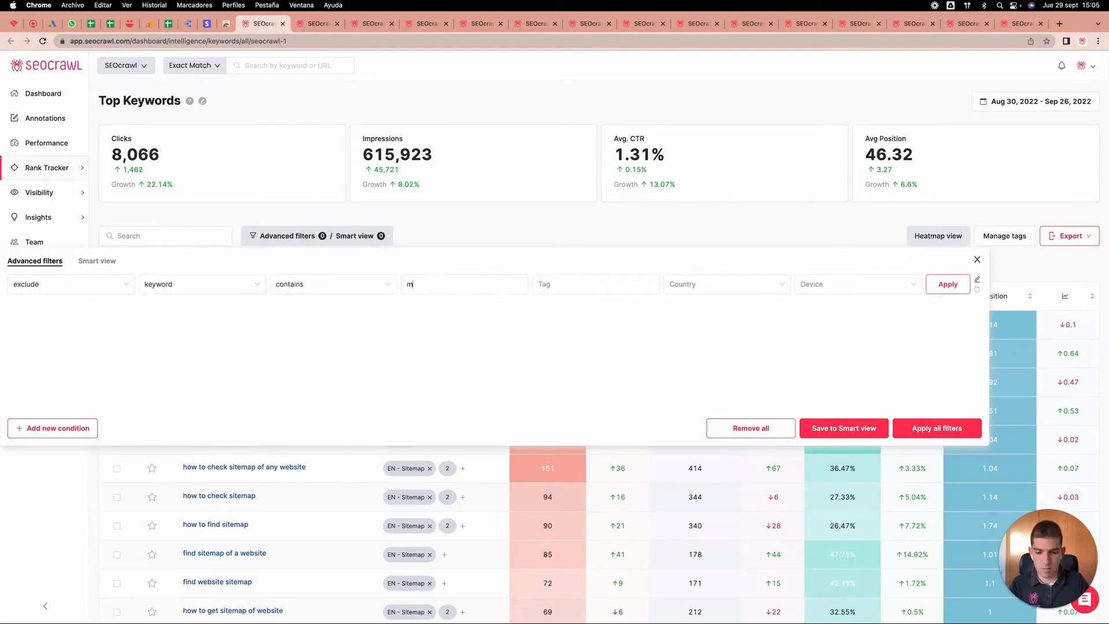
pyautogui.write('ap')
pyautogui.click(947, 284)
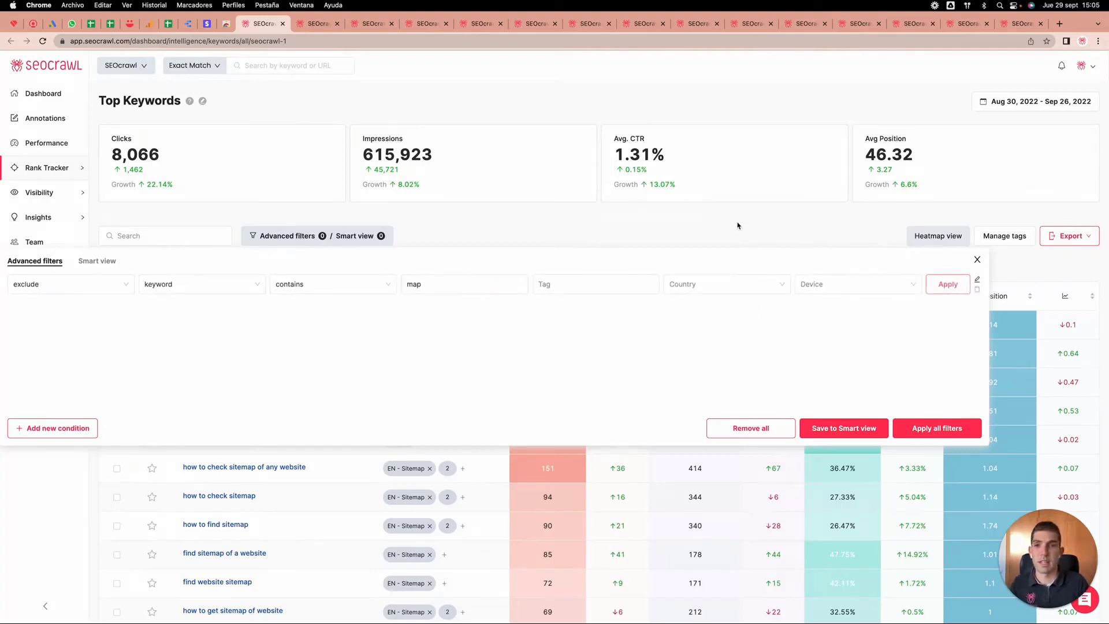
pyautogui.click(947, 286)
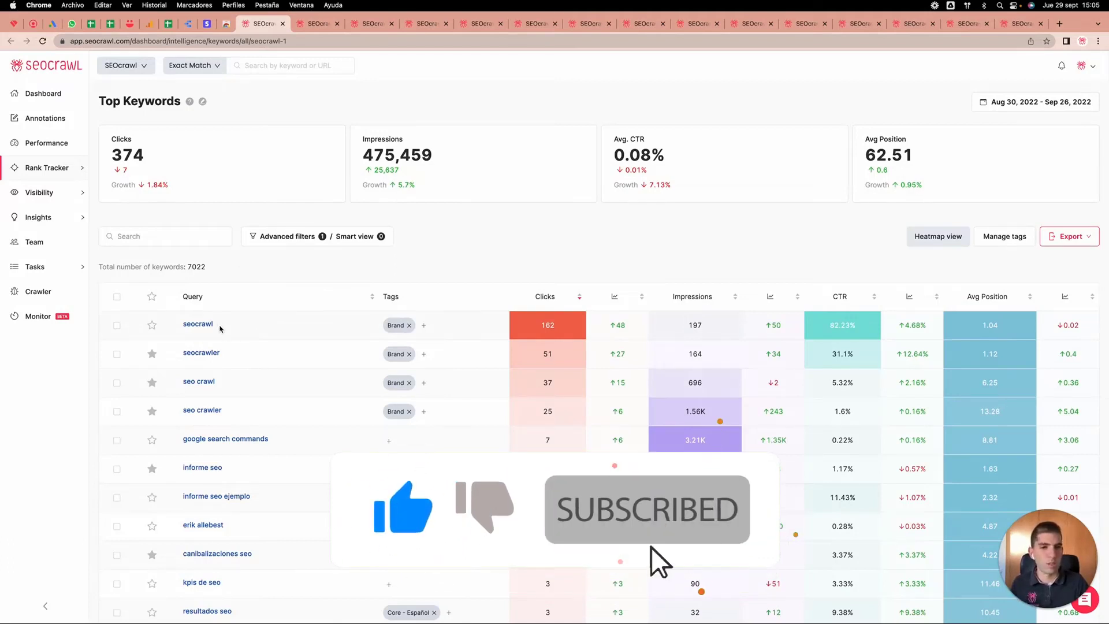
pyautogui.click(319, 238)
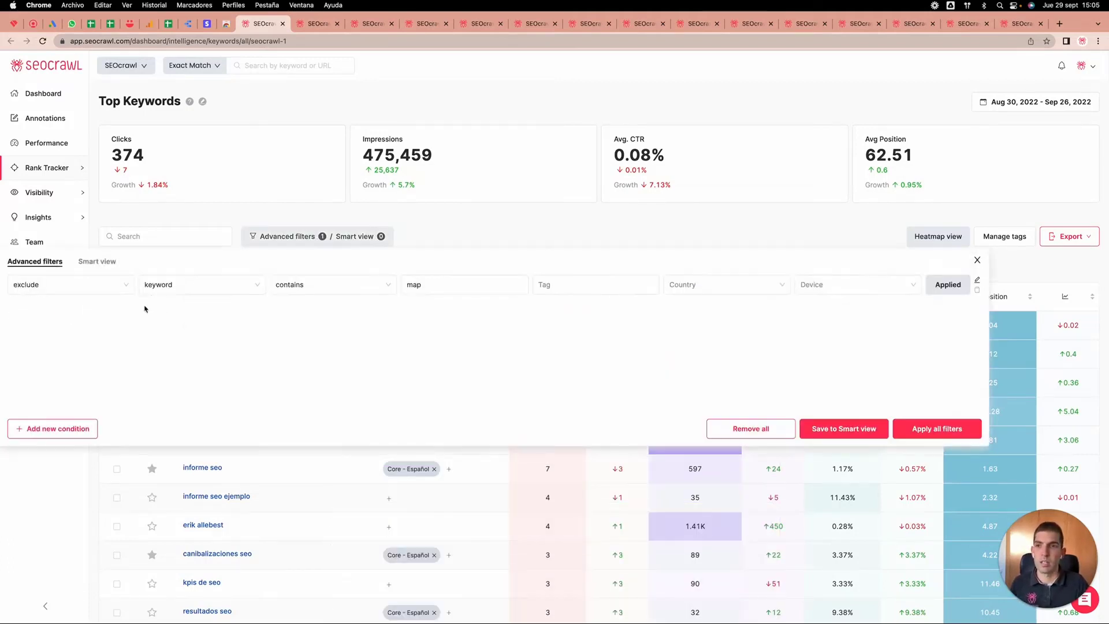
# Step: Add a second condition excluding the Brand tag, apply it, and sort by impressions descending
pyautogui.click(92, 428)
pyautogui.click(42, 310)
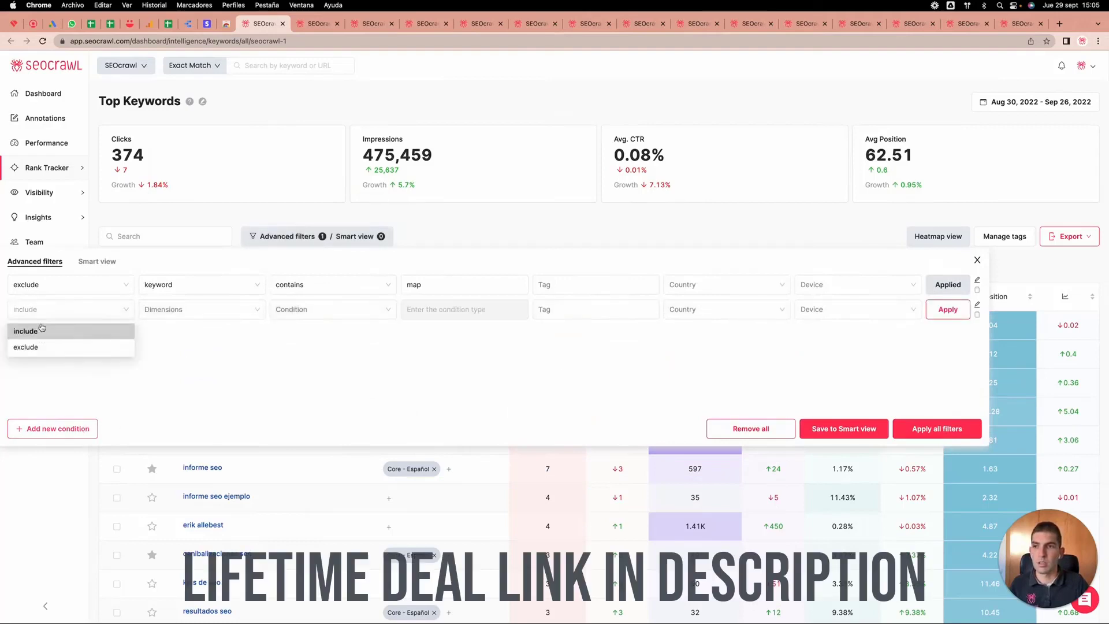
pyautogui.click(37, 347)
pyautogui.click(185, 312)
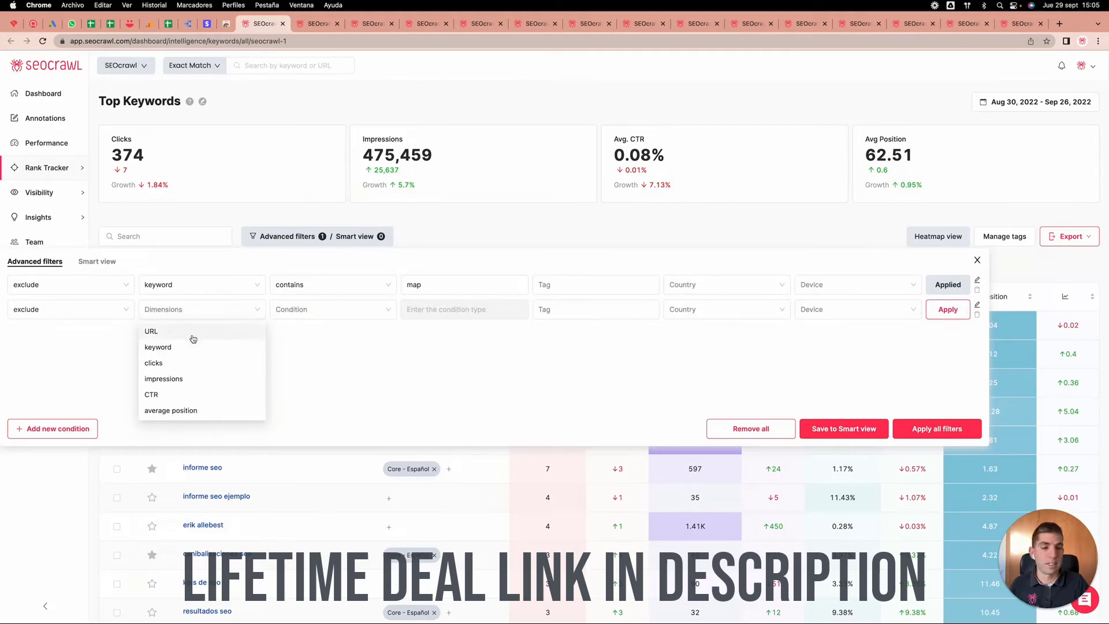
pyautogui.click(351, 352)
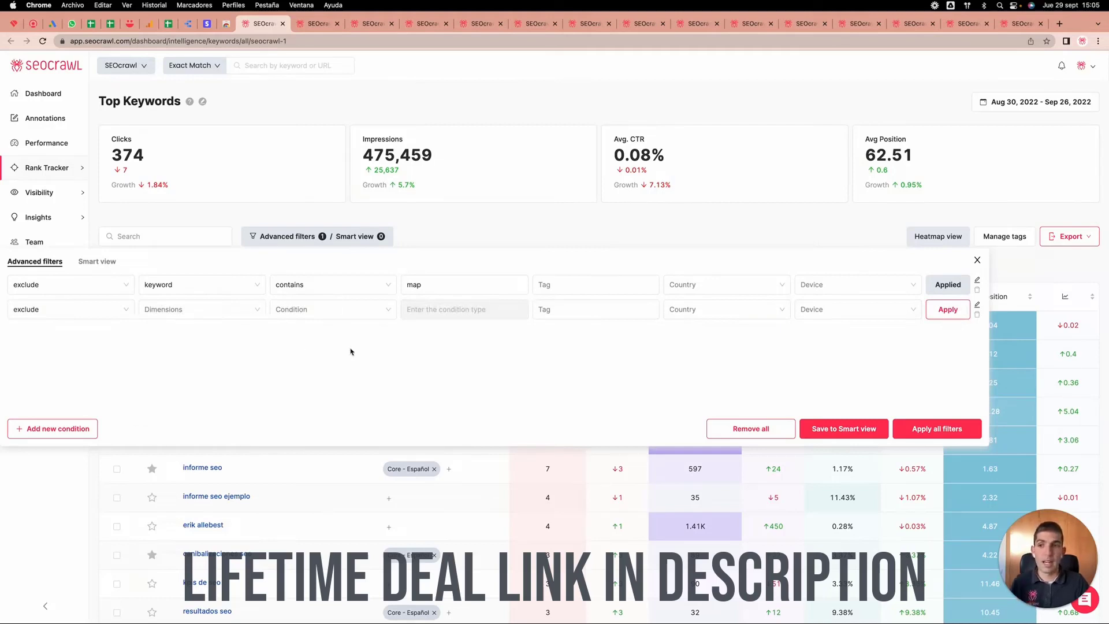
pyautogui.click(601, 315)
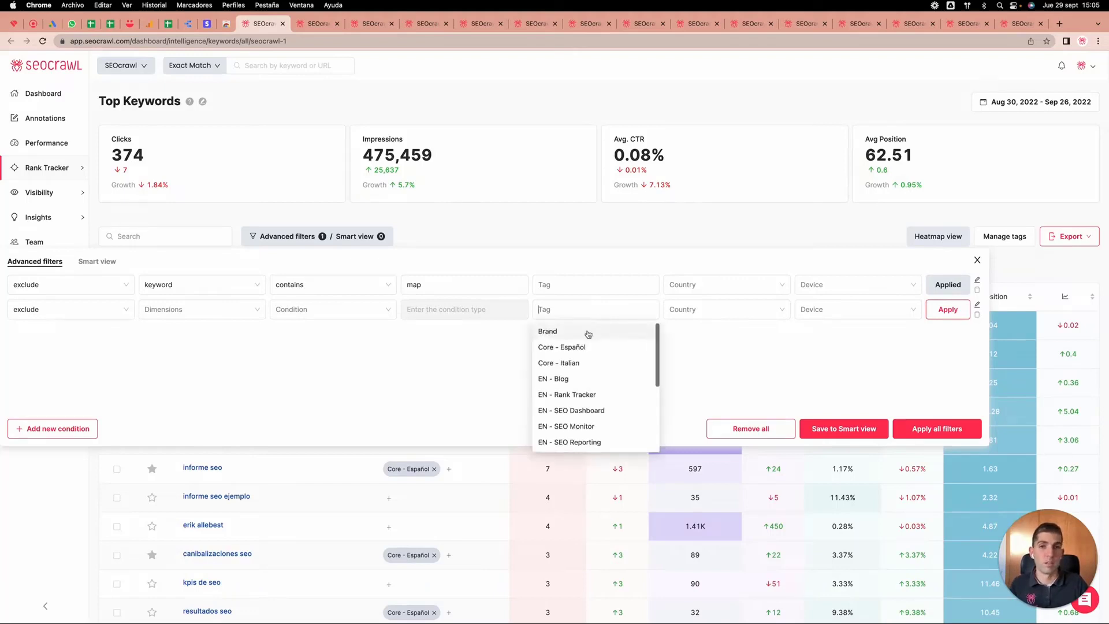
pyautogui.click(574, 332)
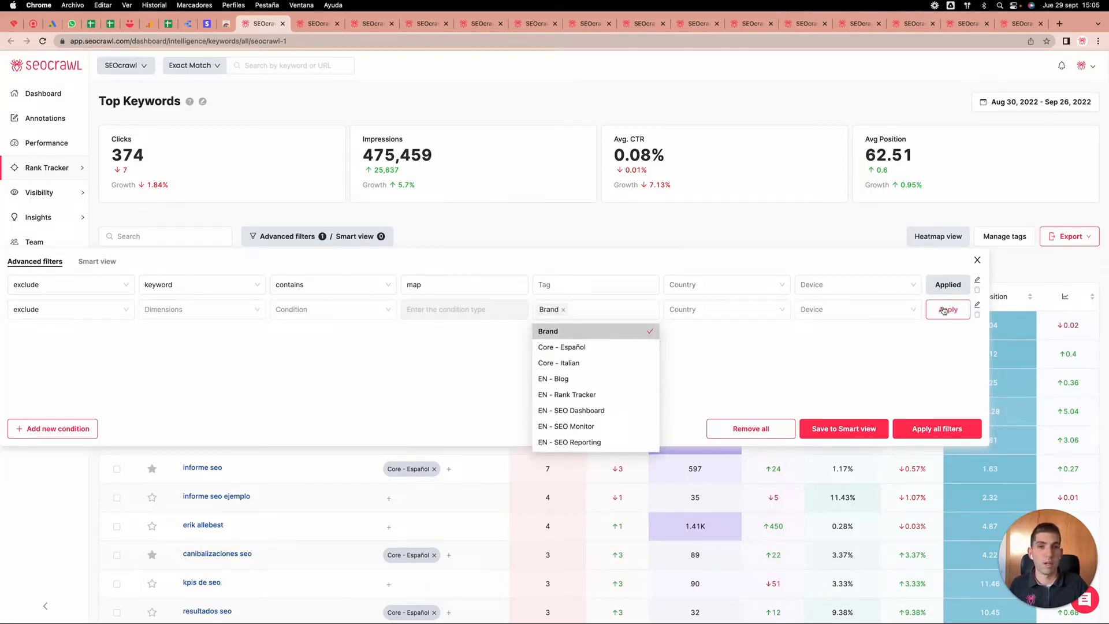
pyautogui.click(940, 309)
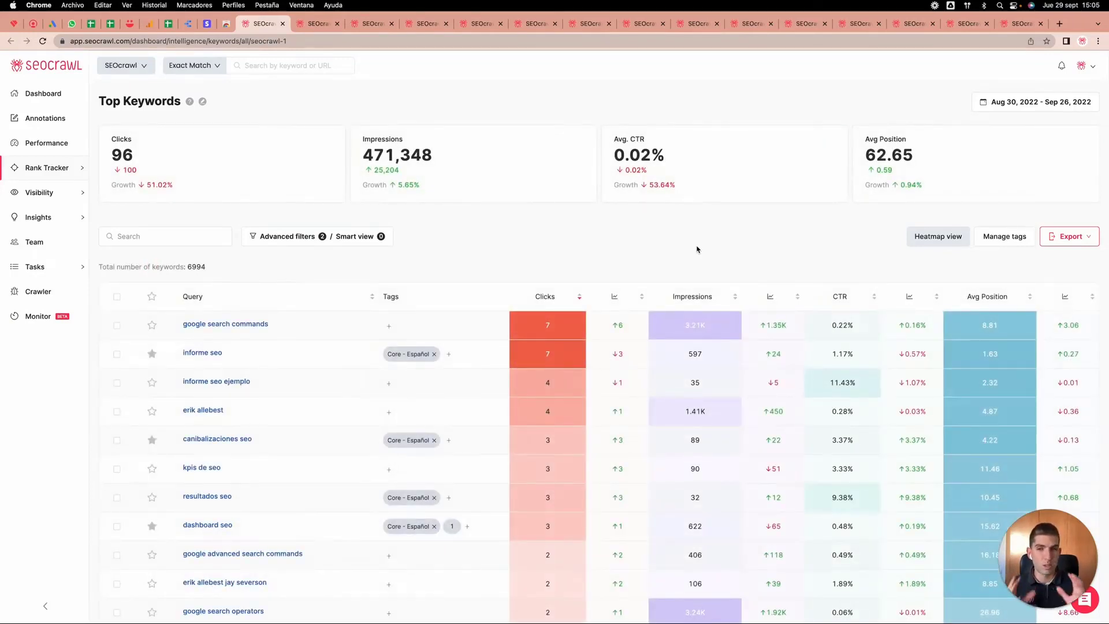
pyautogui.click(686, 301)
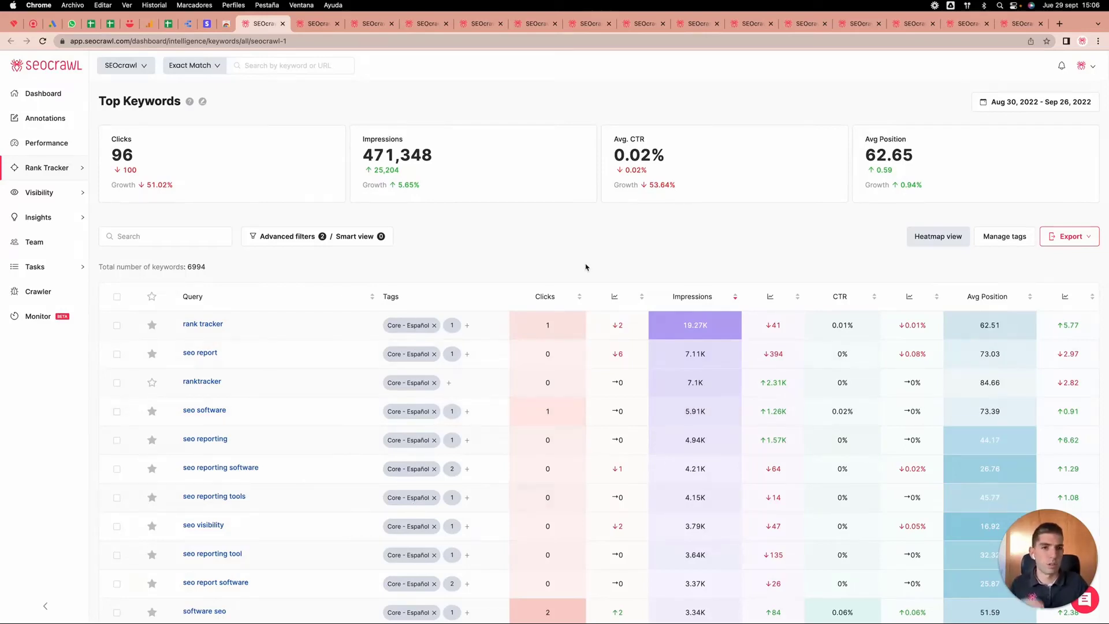
pyautogui.click(1017, 240)
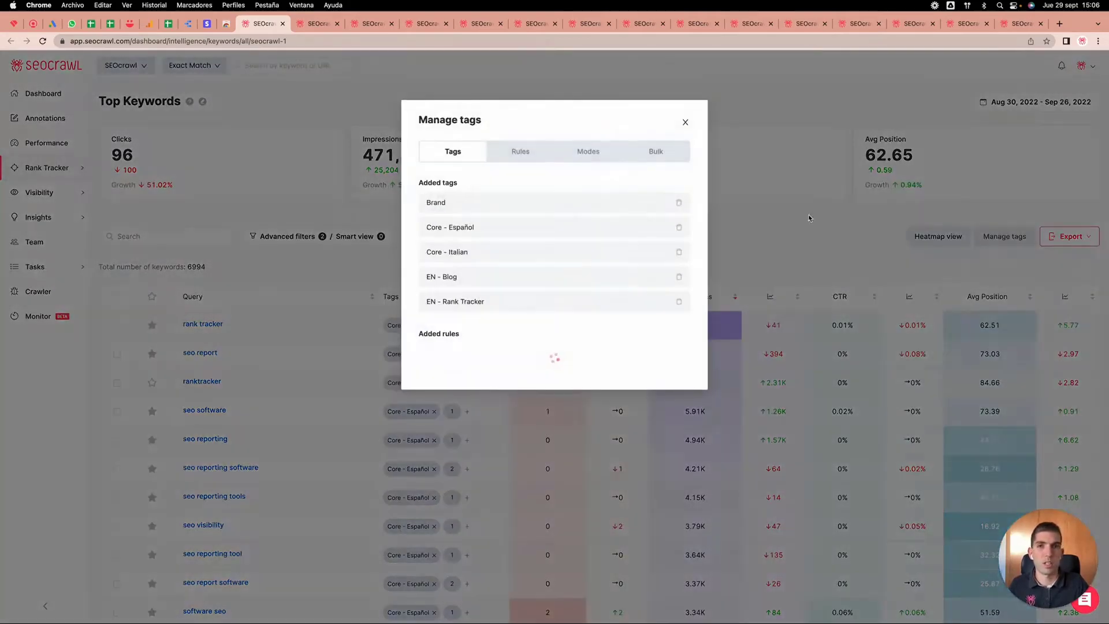
pyautogui.click(520, 151)
pyautogui.click(515, 198)
pyautogui.write('Brand')
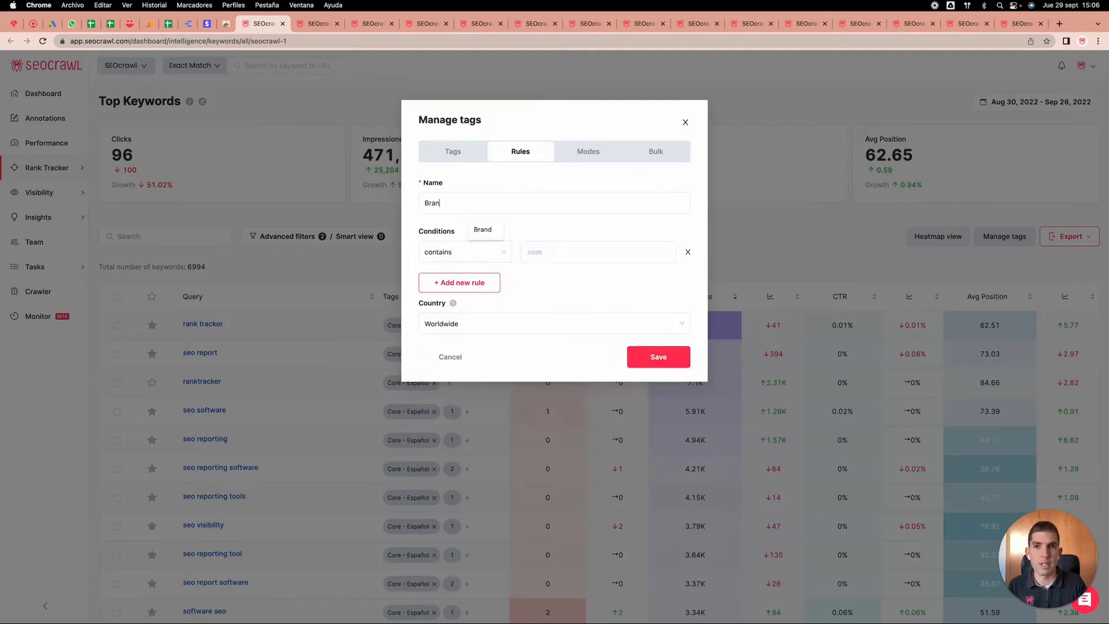
pyautogui.click(564, 258)
pyautogui.write('seocrawl')
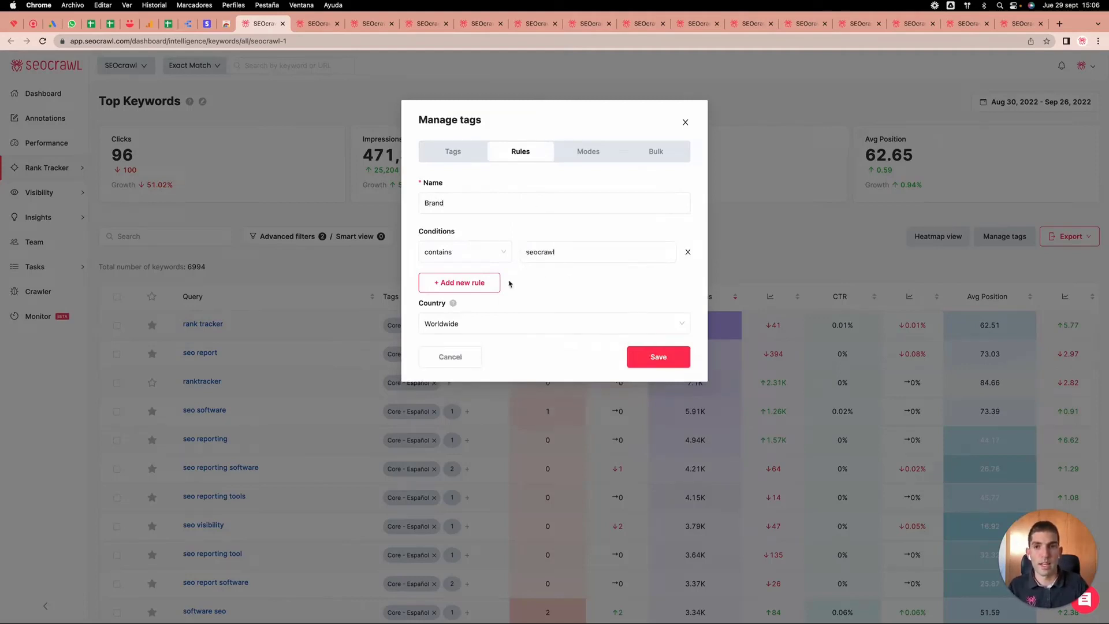
pyautogui.click(480, 282)
pyautogui.click(560, 301)
pyautogui.write('seo crawl')
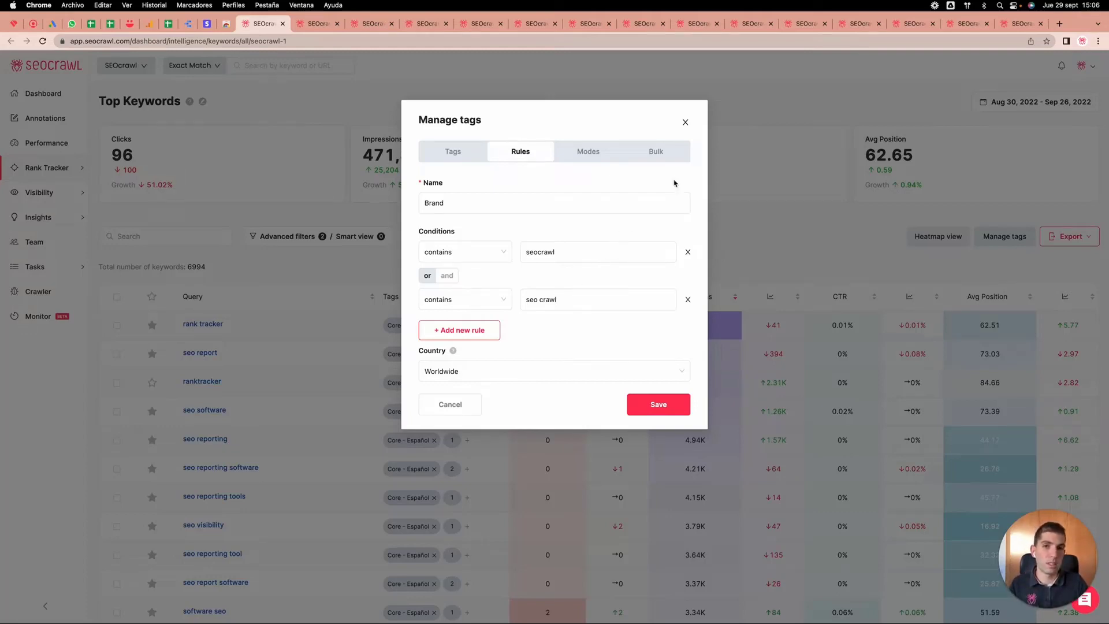
pyautogui.click(686, 123)
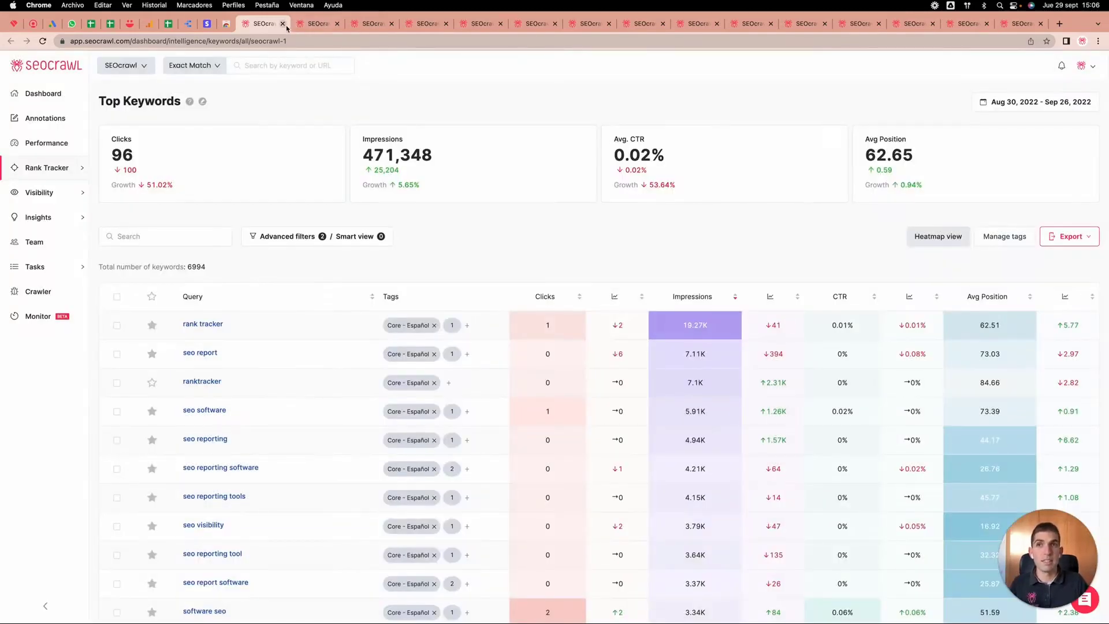
# Step: Close the Top Keywords tab, then add extra condition rows in the Pages Advanced filters and close the panel
pyautogui.click(282, 24)
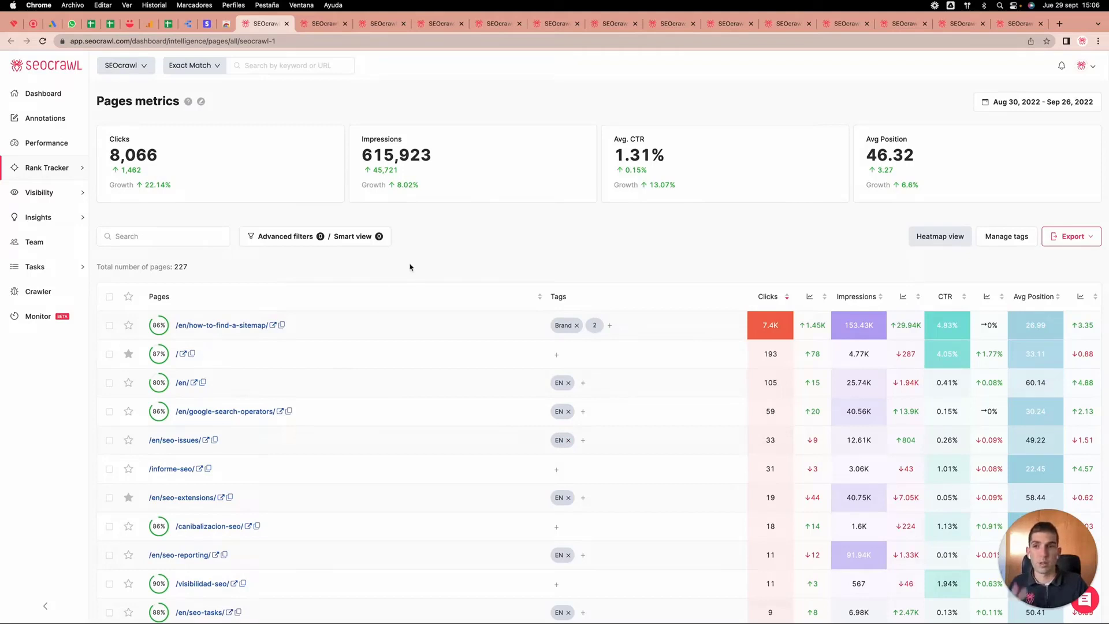
pyautogui.click(366, 243)
pyautogui.click(377, 238)
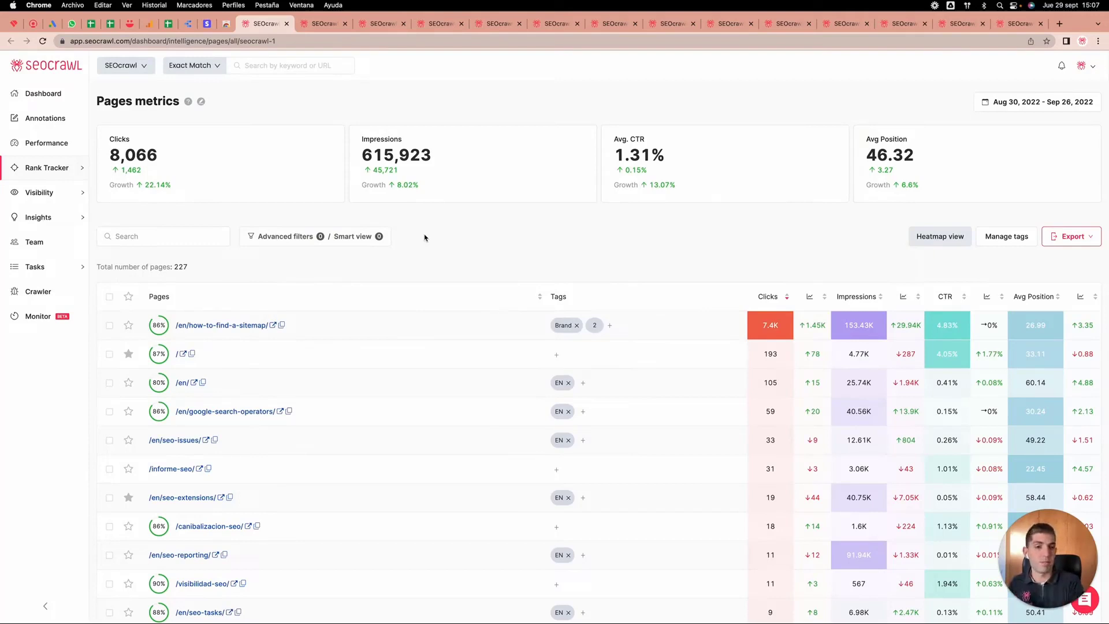
pyautogui.click(365, 240)
pyautogui.click(67, 428)
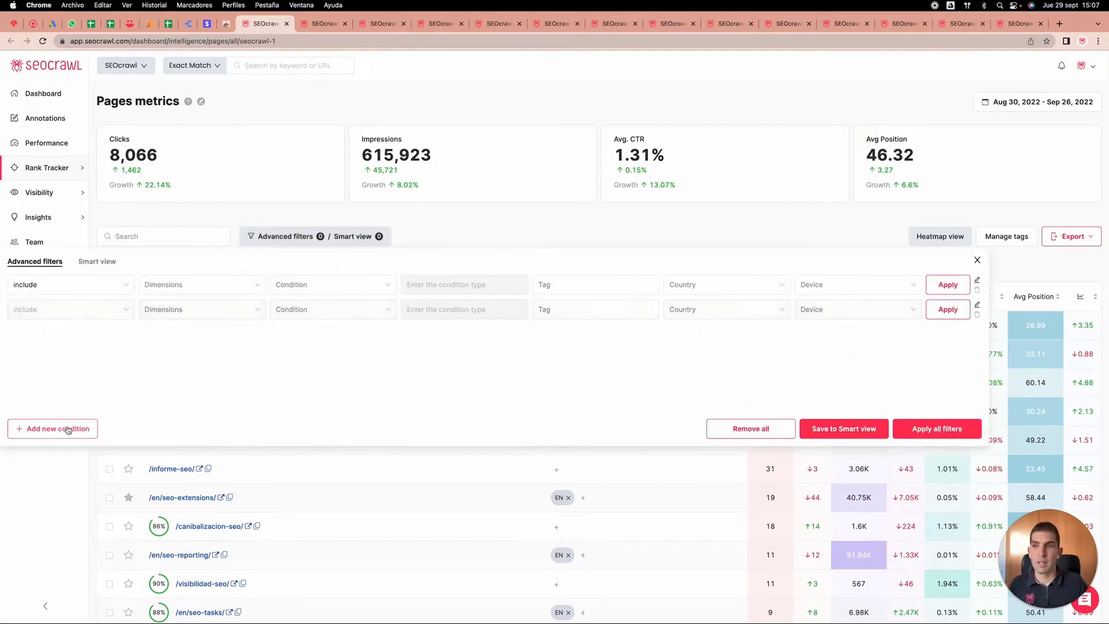
pyautogui.doubleClick(66, 428)
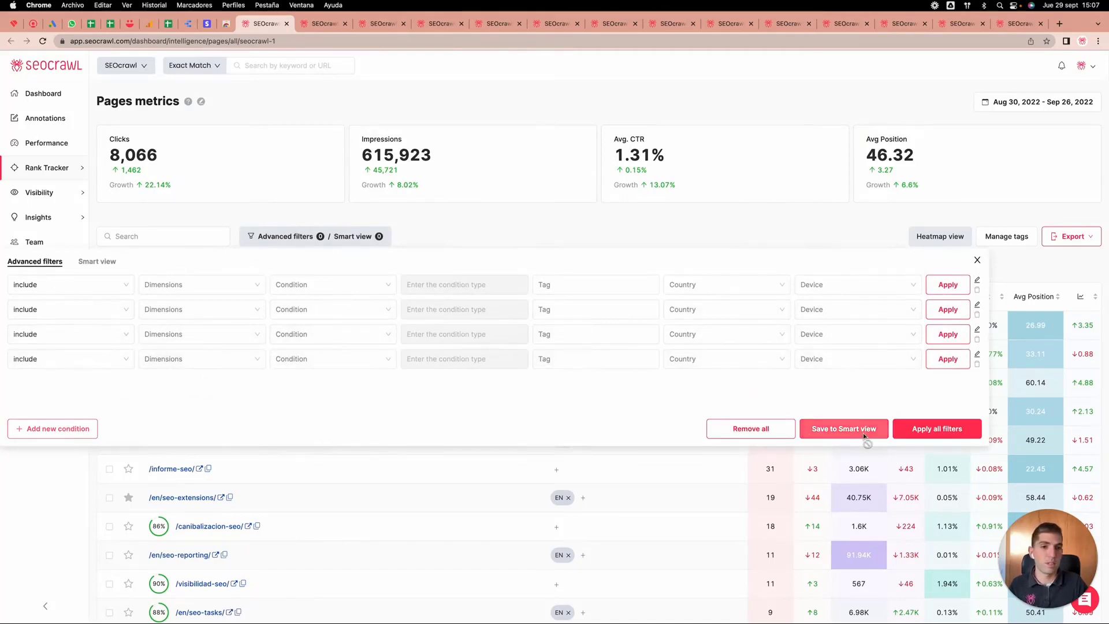
pyautogui.click(977, 261)
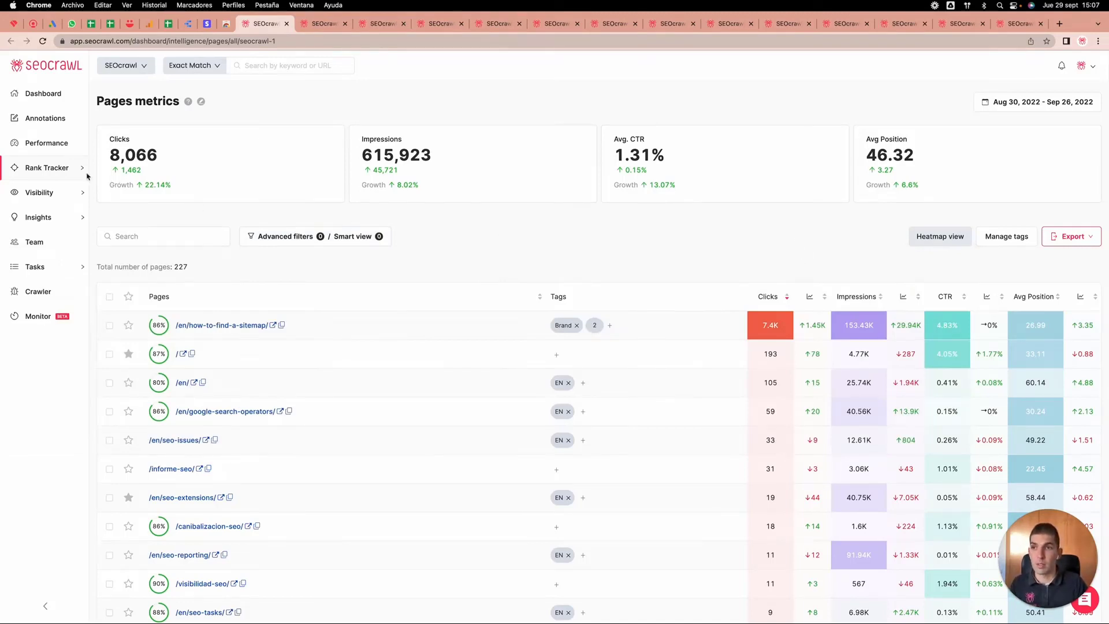
# Step: Go to the Rank Tracker Keywords report and delete its existing advanced filter
pyautogui.moveTo(82, 173)
pyautogui.click(116, 171)
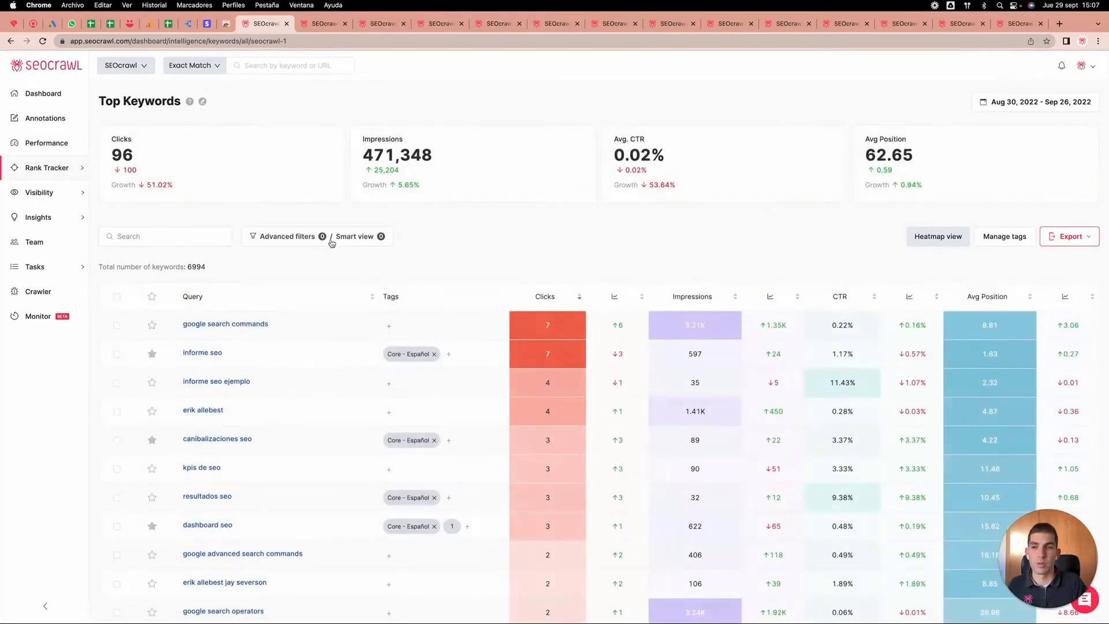
pyautogui.click(334, 239)
pyautogui.click(977, 290)
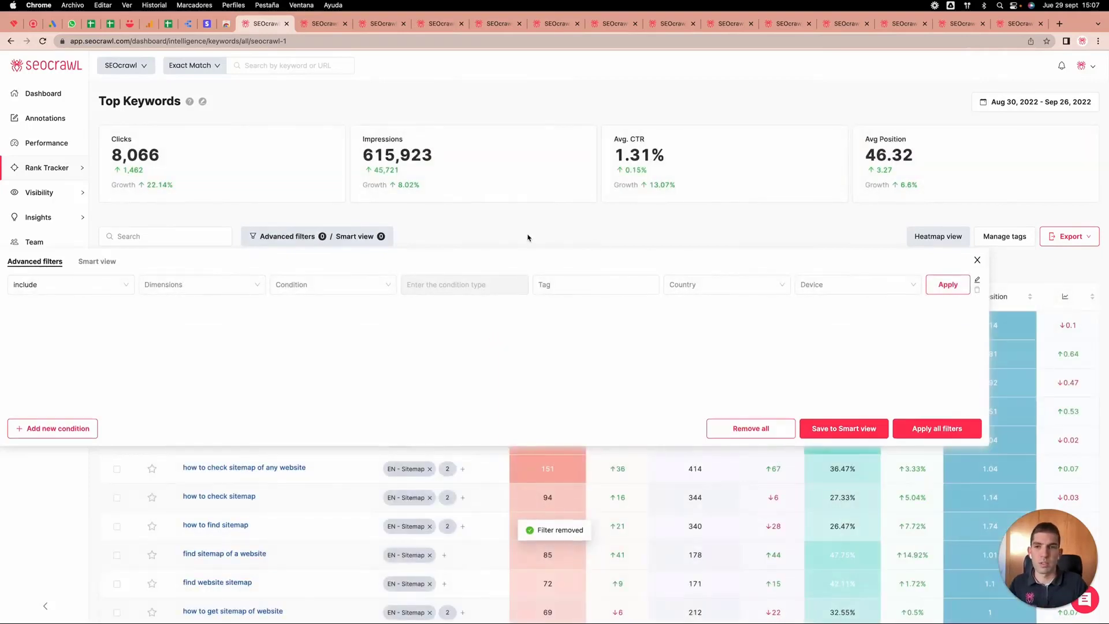
pyautogui.click(528, 237)
# Step: Apply the saved 'Non-Branded + NonSitemap' smart view after reviewing its filter conditions
pyautogui.click(364, 237)
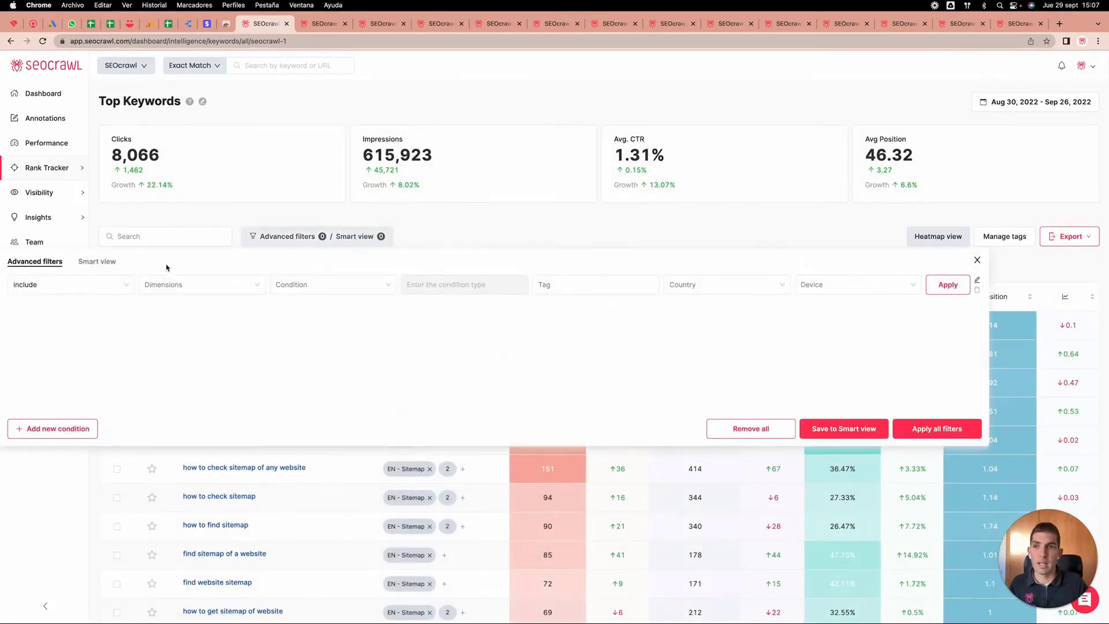
pyautogui.click(103, 263)
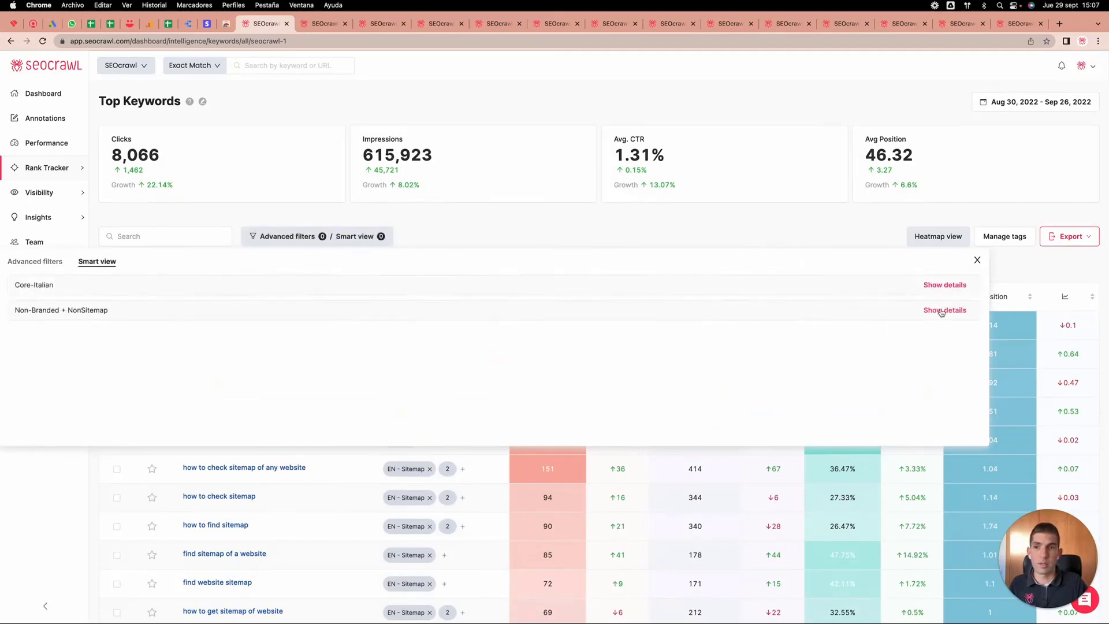
pyautogui.click(942, 311)
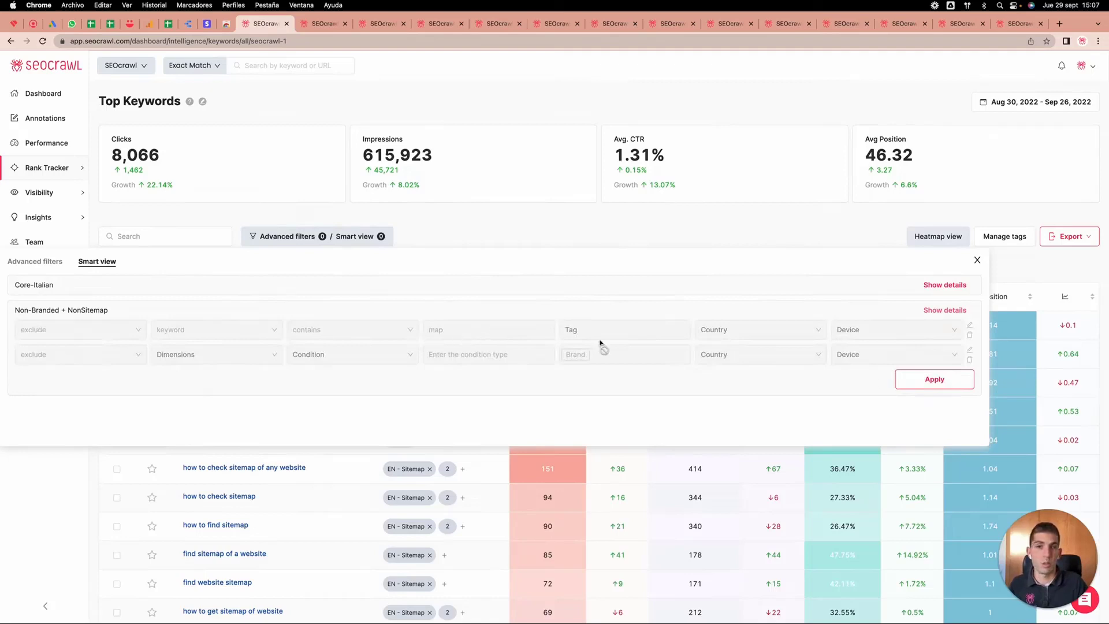
pyautogui.click(932, 379)
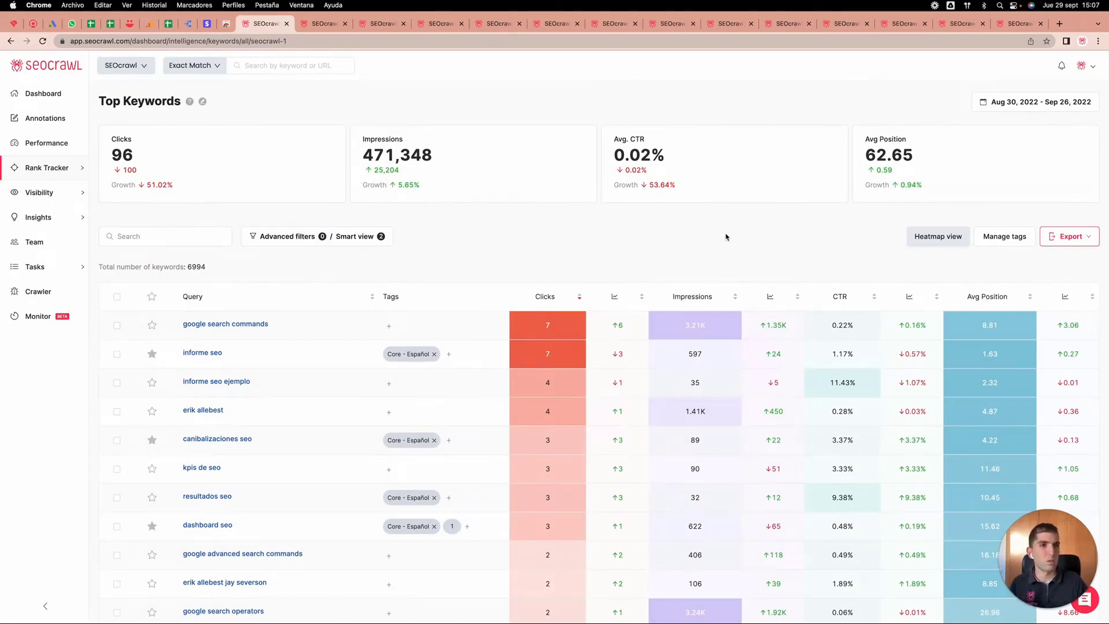
pyautogui.click(288, 24)
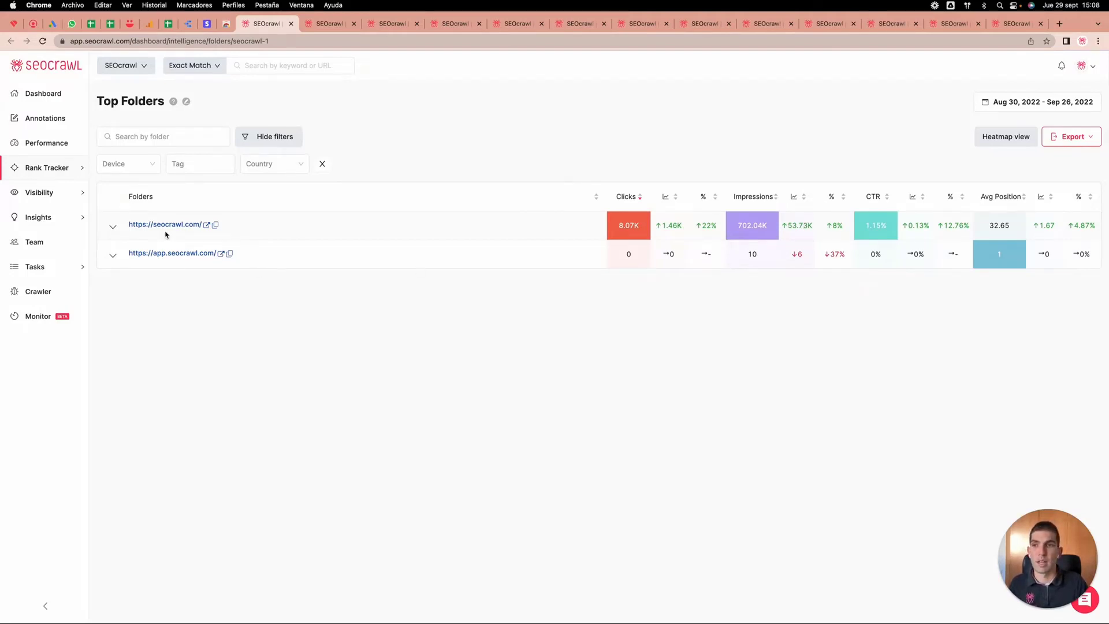
# Step: Expand seocrawl.com to list its subfolders, then expand and collapse /en/
pyautogui.click(112, 228)
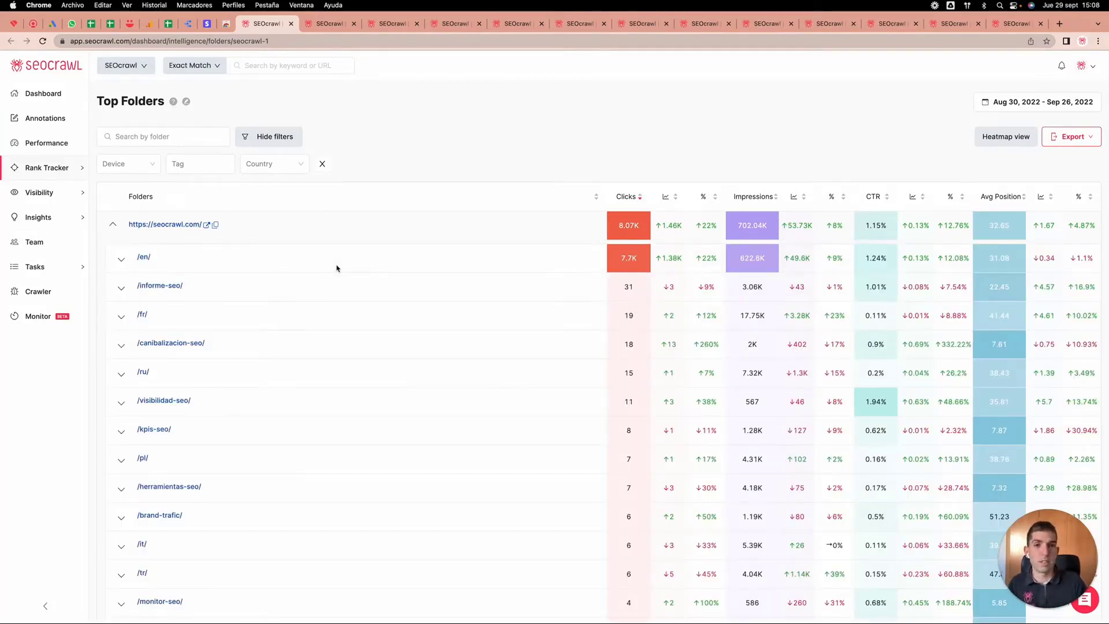
pyautogui.moveTo(668, 258)
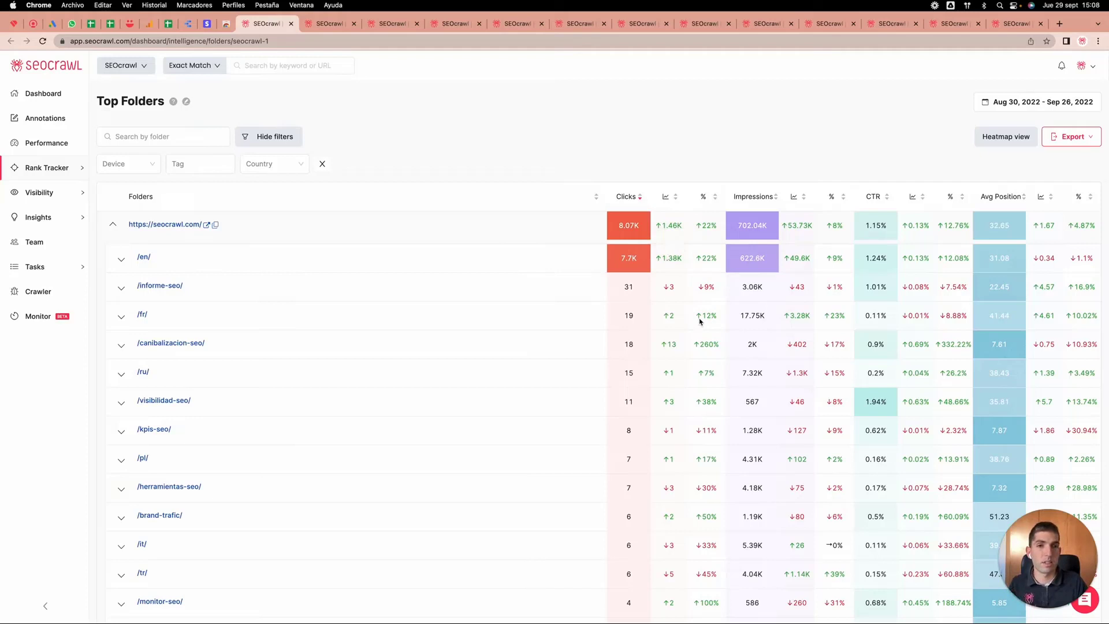
pyautogui.doubleClick(671, 258)
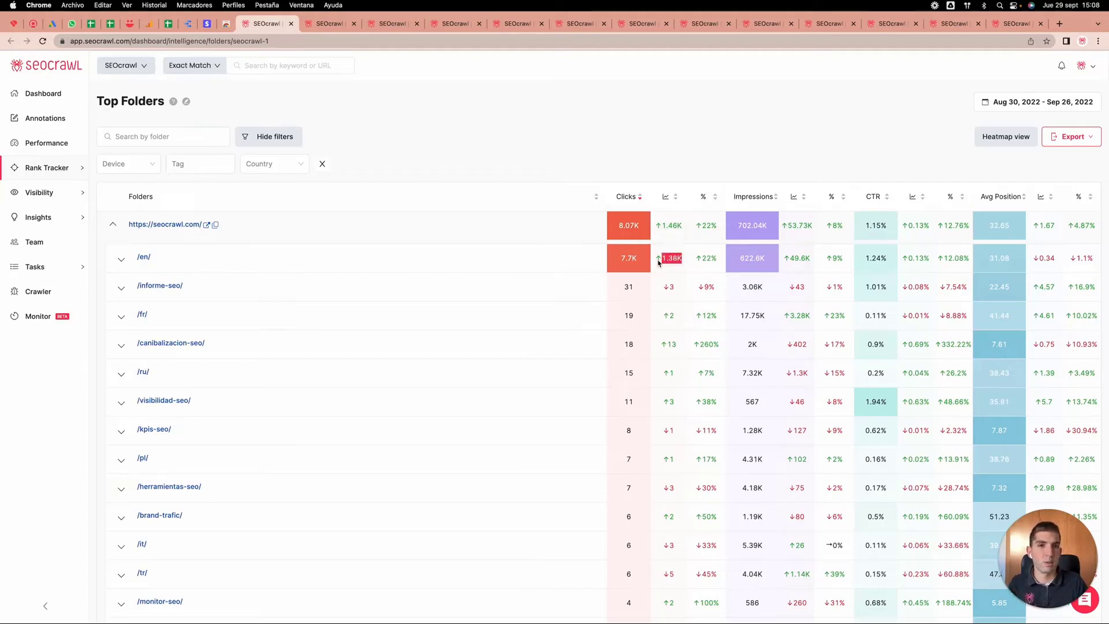
pyautogui.click(117, 262)
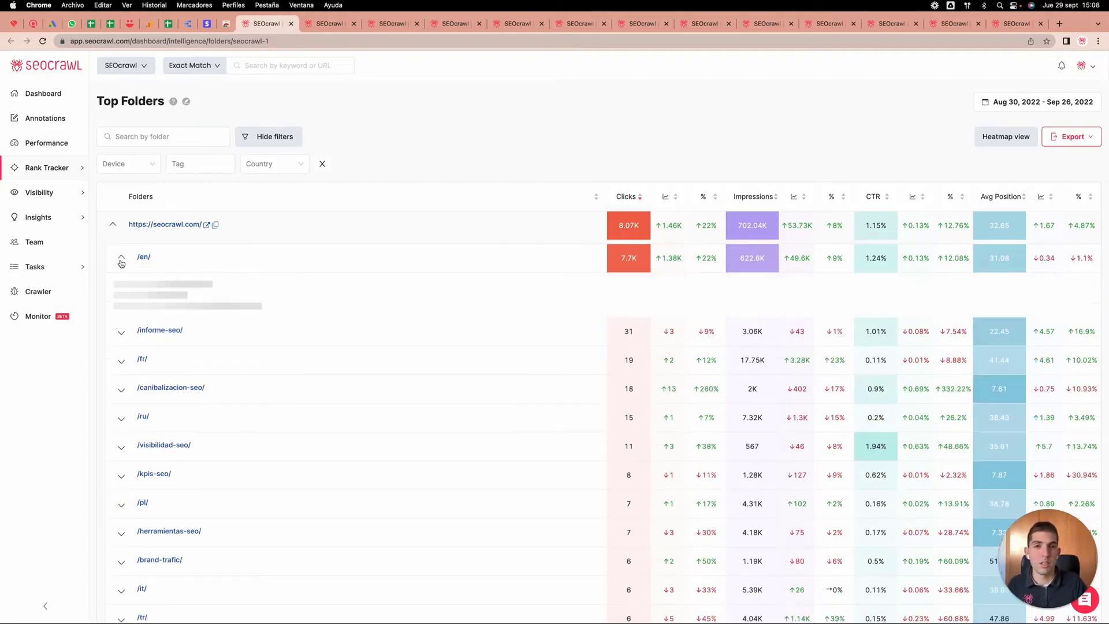
pyautogui.moveTo(671, 298)
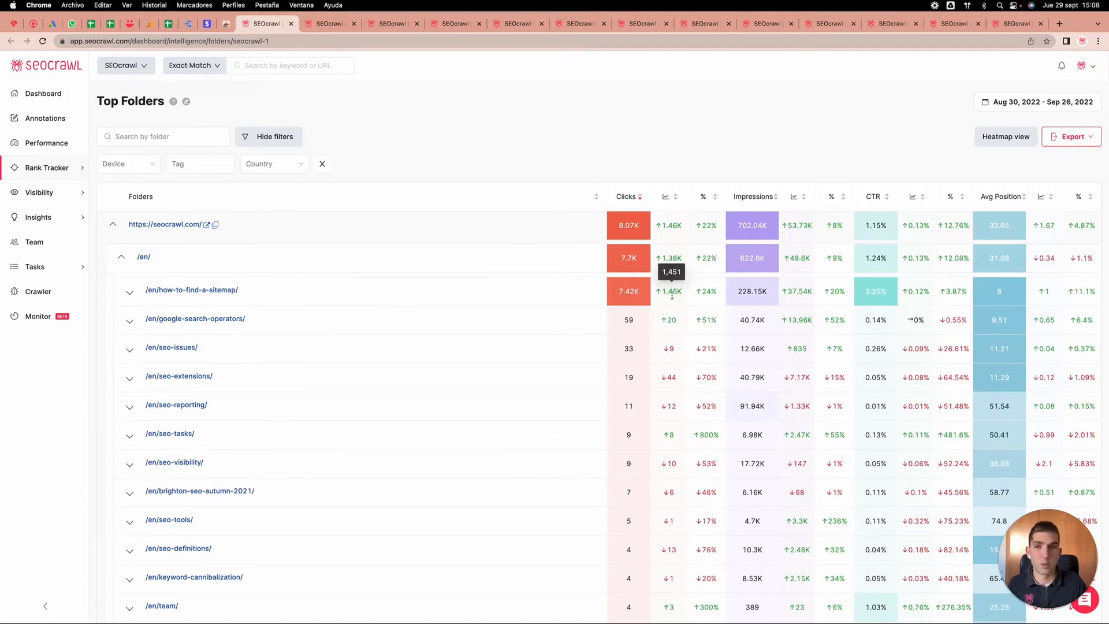
pyautogui.click(119, 259)
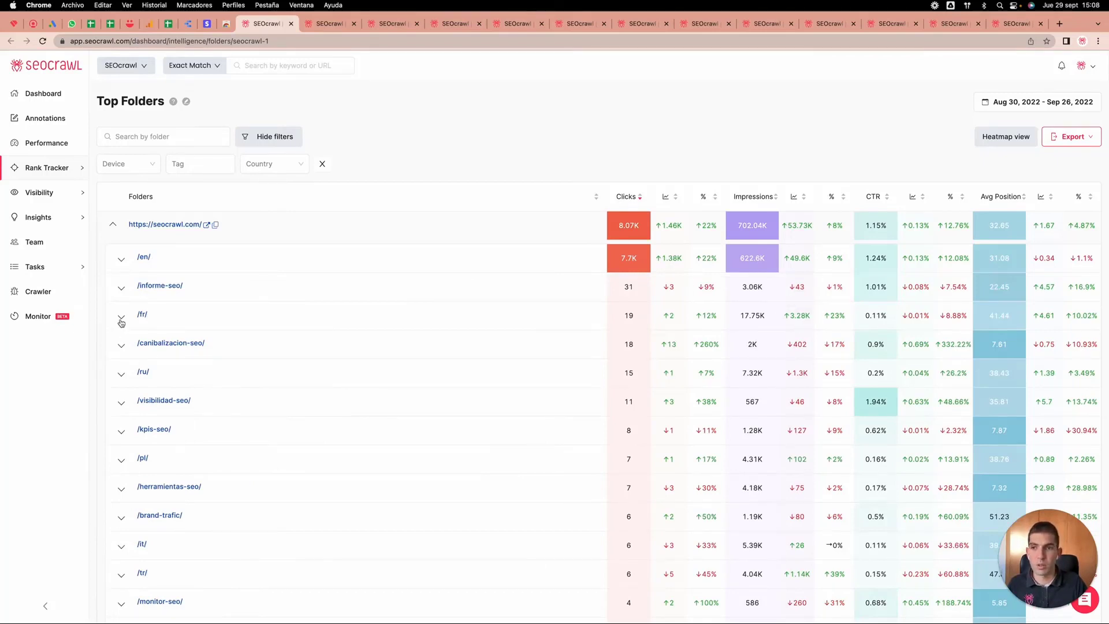
# Step: Expand and collapse the /fr/ folder, then show the Top Folders export format choices
pyautogui.click(121, 317)
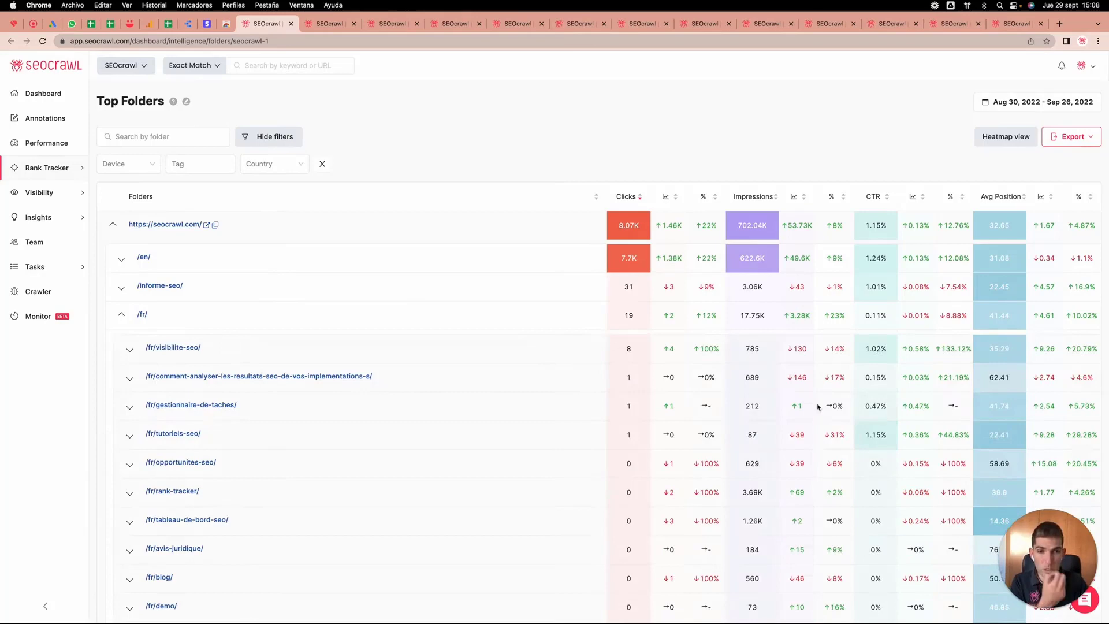
pyautogui.scroll(-3, 815, 406)
pyautogui.scroll(-5, 811, 405)
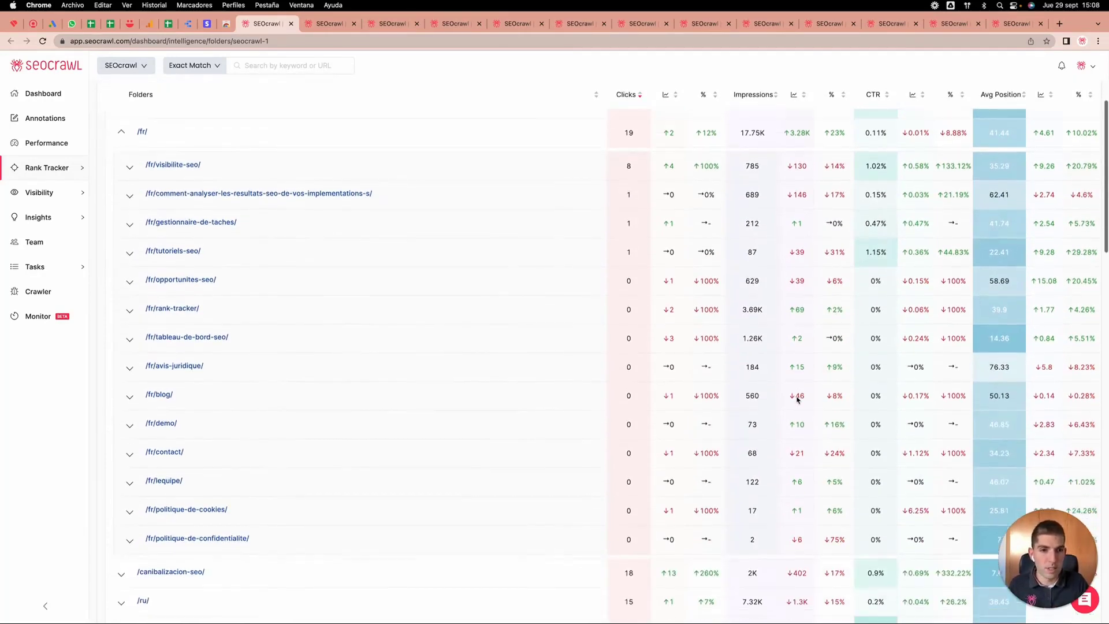
pyautogui.scroll(3, 797, 401)
pyautogui.scroll(2, 797, 402)
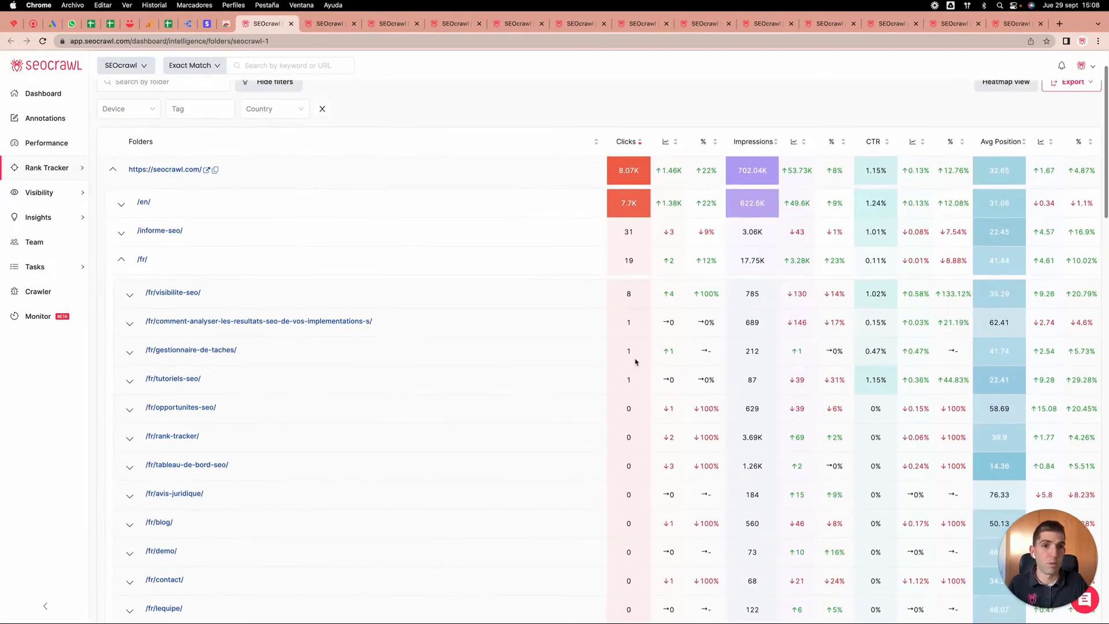
pyautogui.click(122, 261)
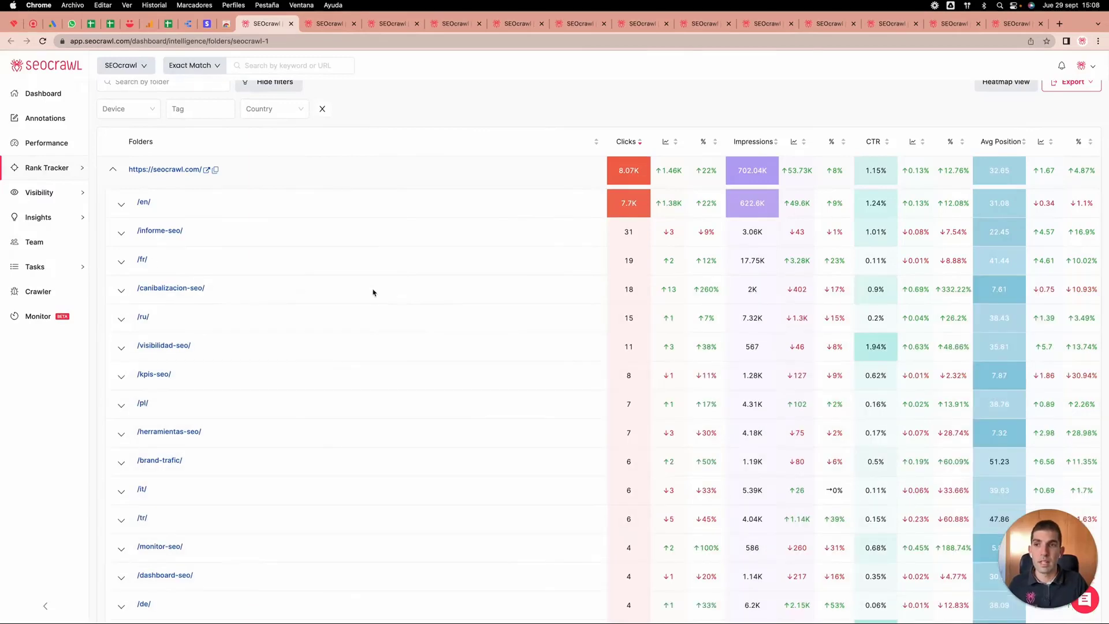
pyautogui.scroll(2, 378, 294)
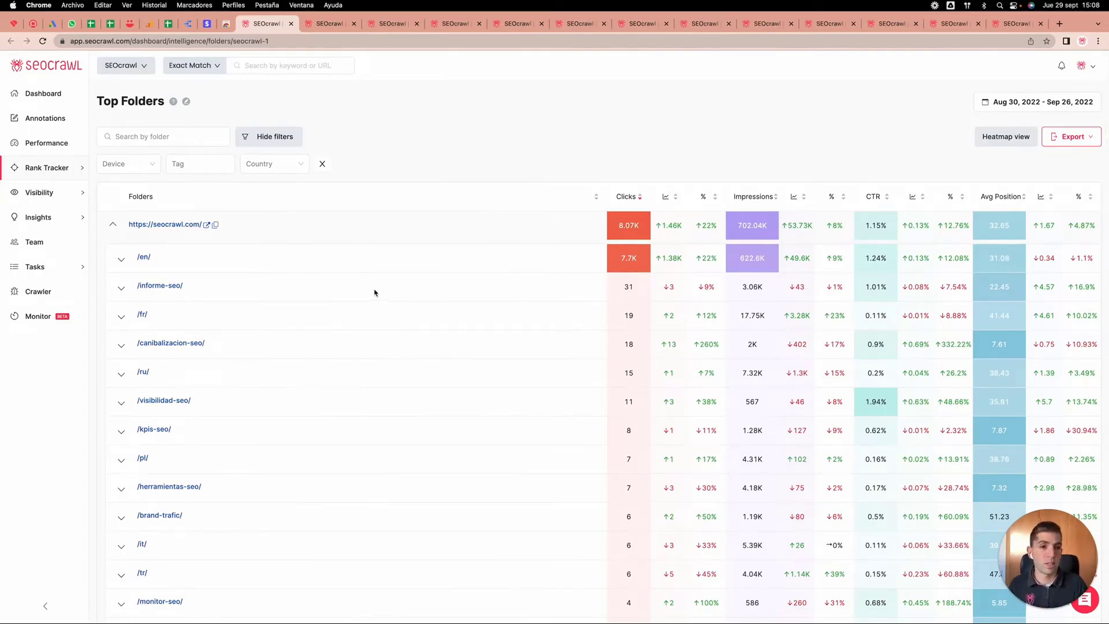
pyautogui.click(1077, 136)
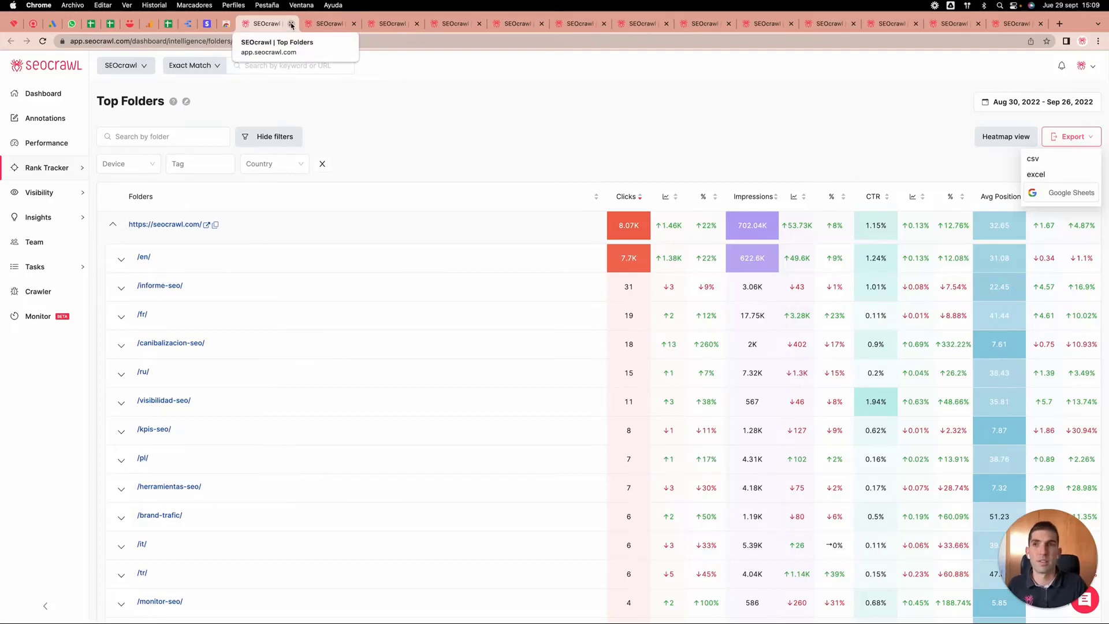
# Step: Close Top Folders and, in the Tags report, expand then collapse the Non-Brand keywords
pyautogui.click(292, 24)
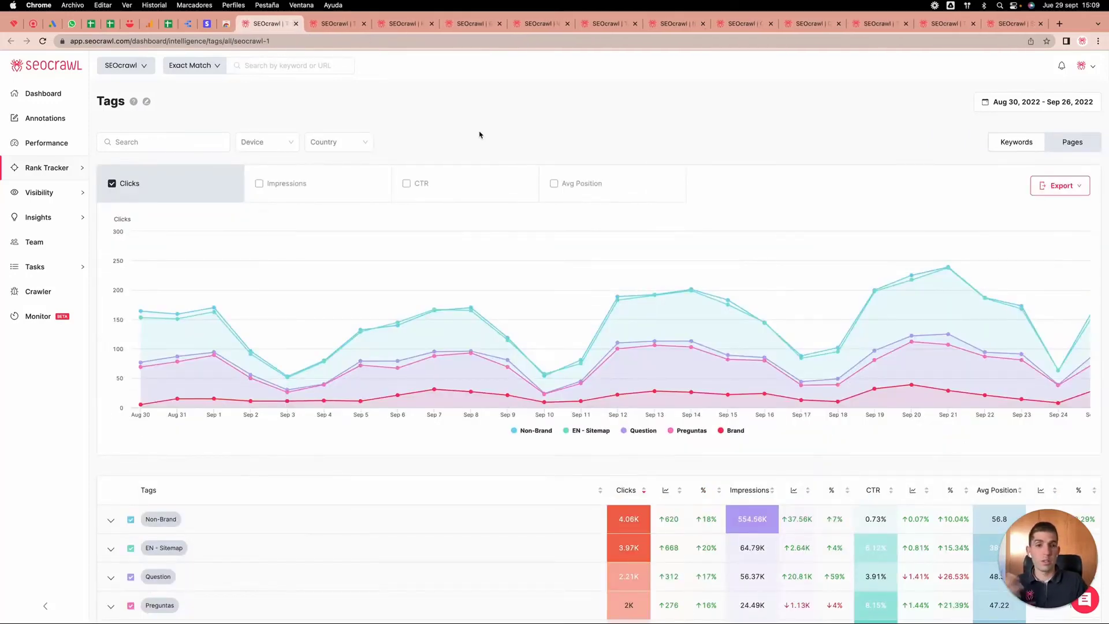
pyautogui.scroll(-3, 498, 193)
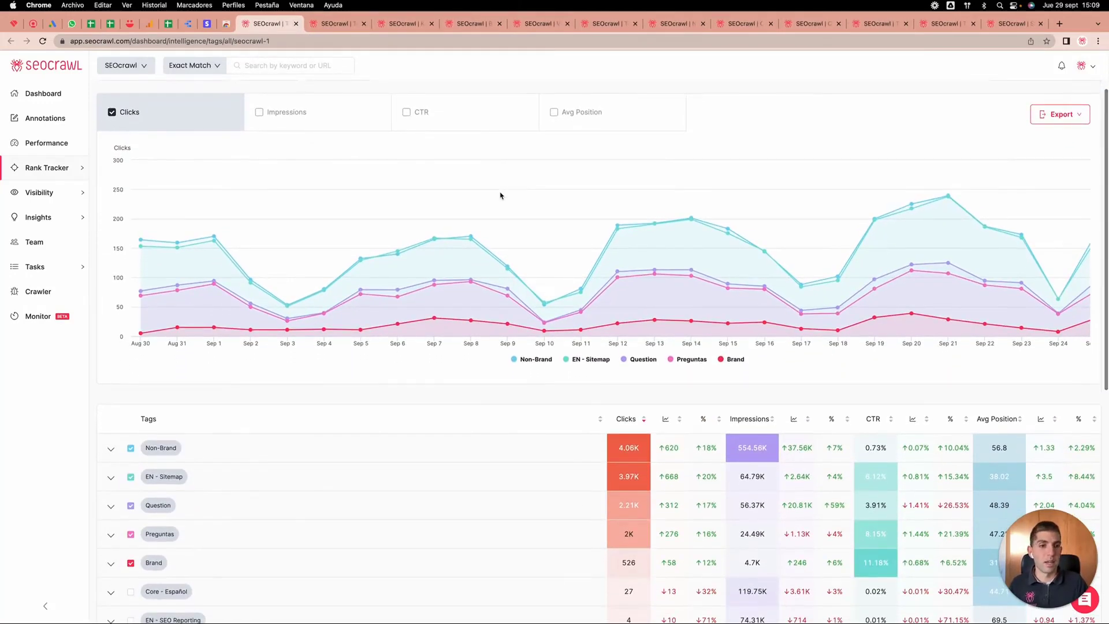
pyautogui.scroll(2, 570, 191)
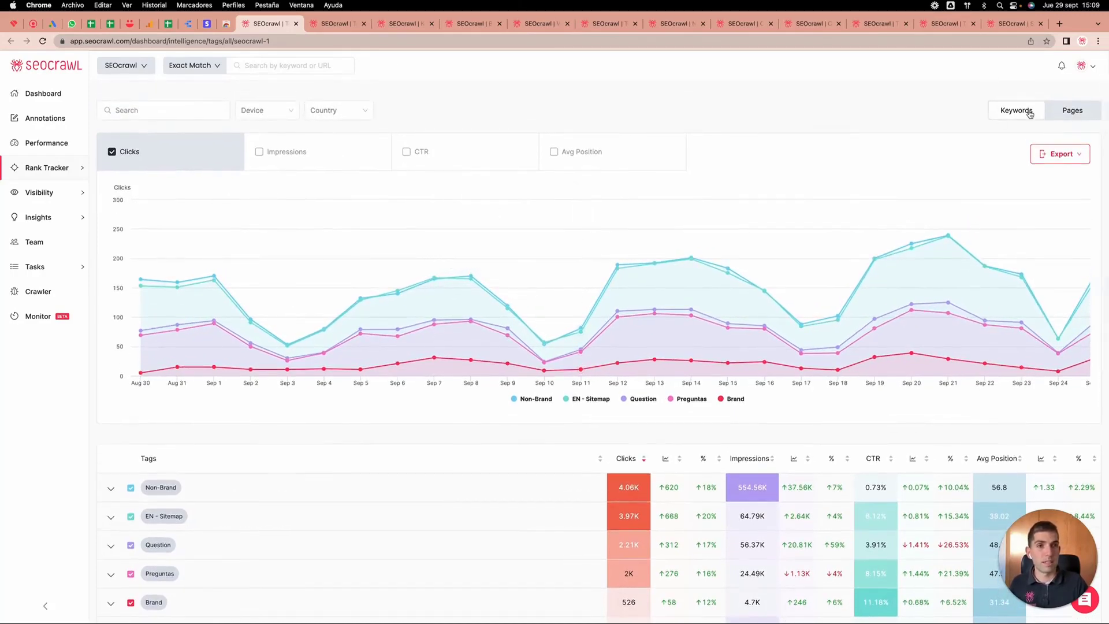
pyautogui.moveTo(683, 298)
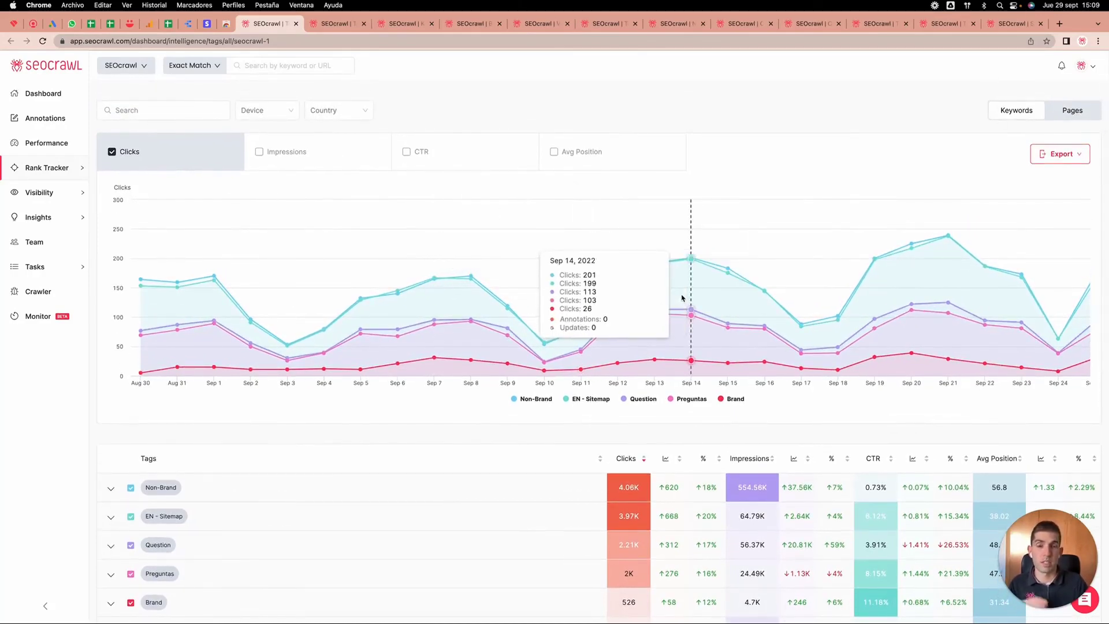
pyautogui.scroll(-4, 682, 298)
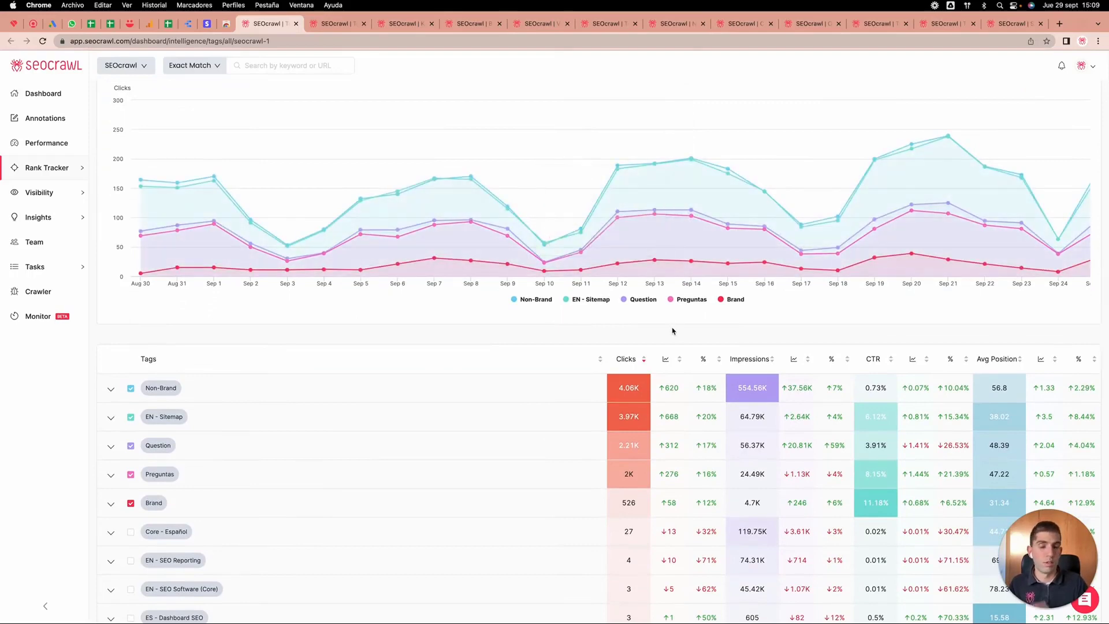
pyautogui.scroll(-1, 672, 331)
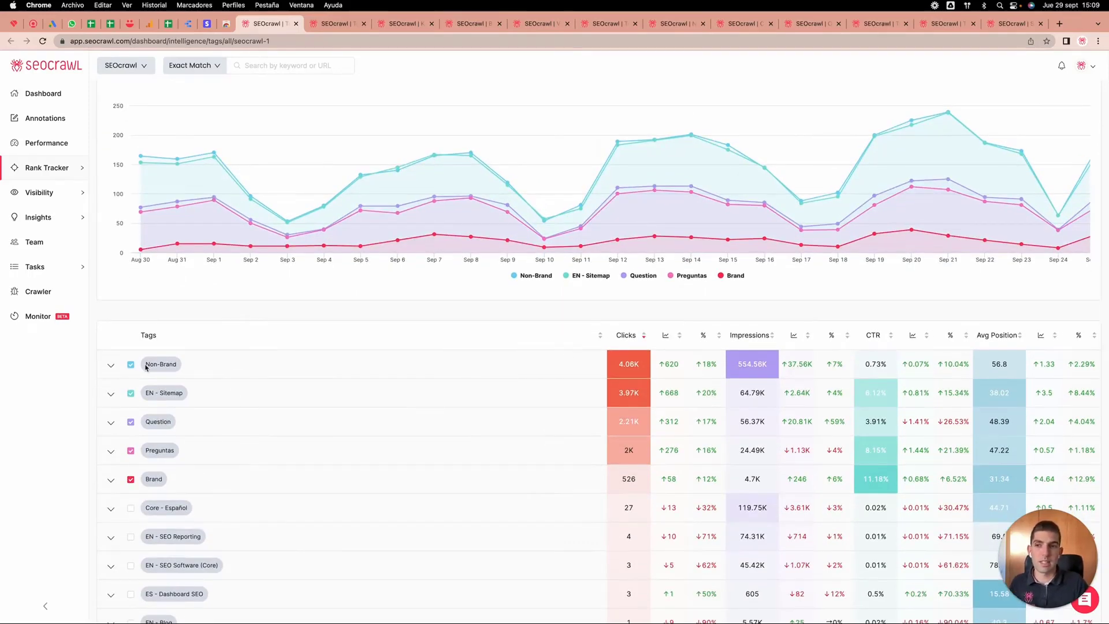
pyautogui.click(111, 365)
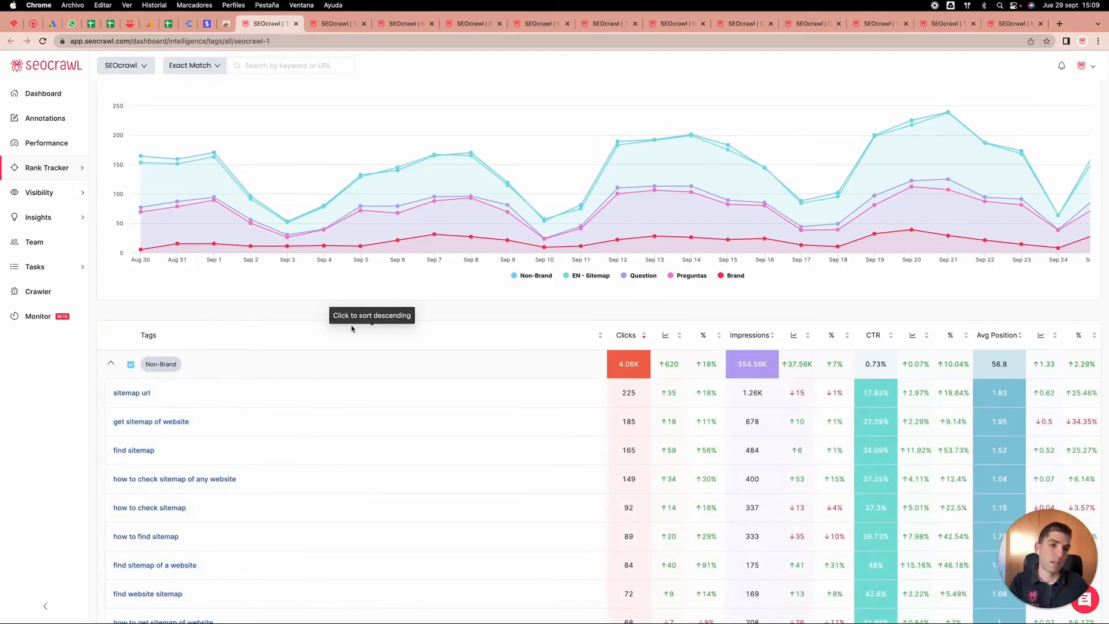
pyautogui.click(111, 364)
# Step: Expand and collapse the Question tag's keyword list, then return to the top
pyautogui.scroll(-4, 231, 378)
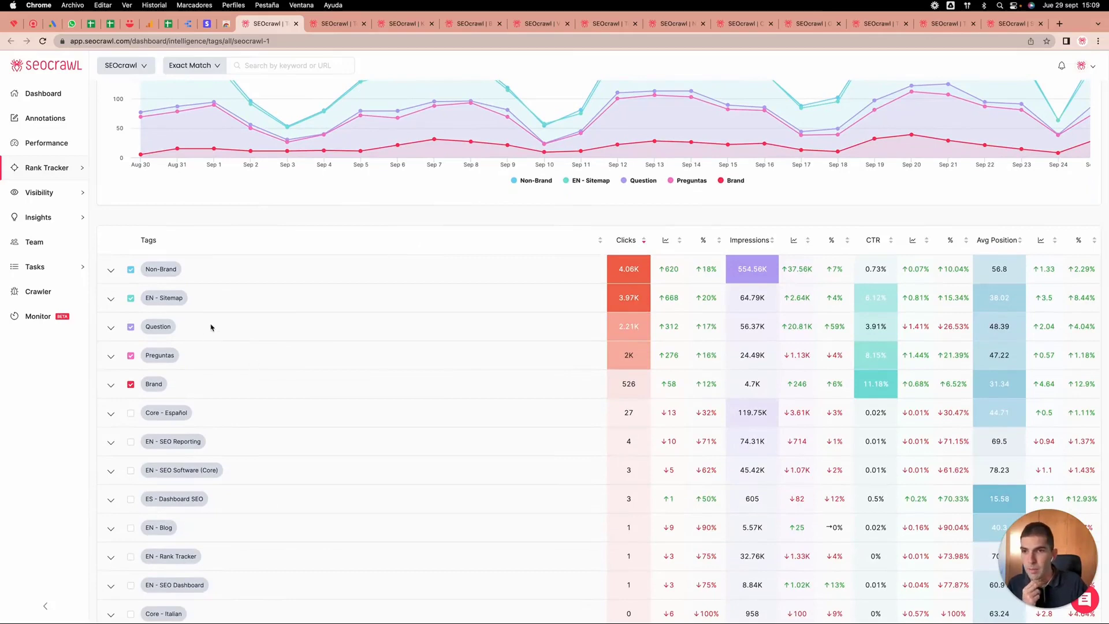
pyautogui.click(111, 328)
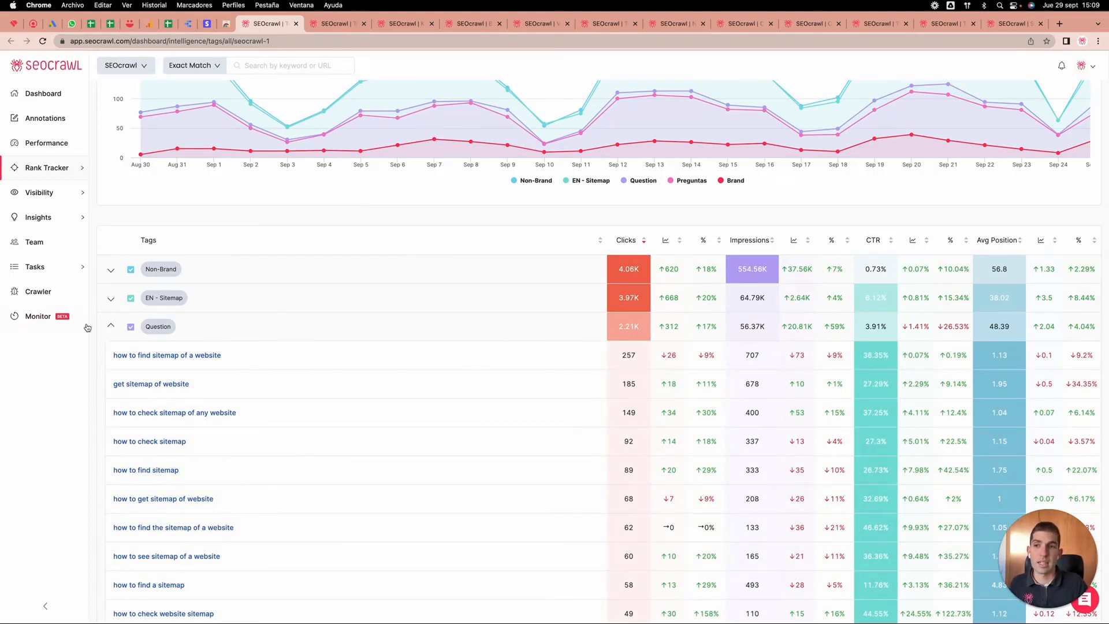
pyautogui.click(111, 327)
pyautogui.scroll(5, 458, 341)
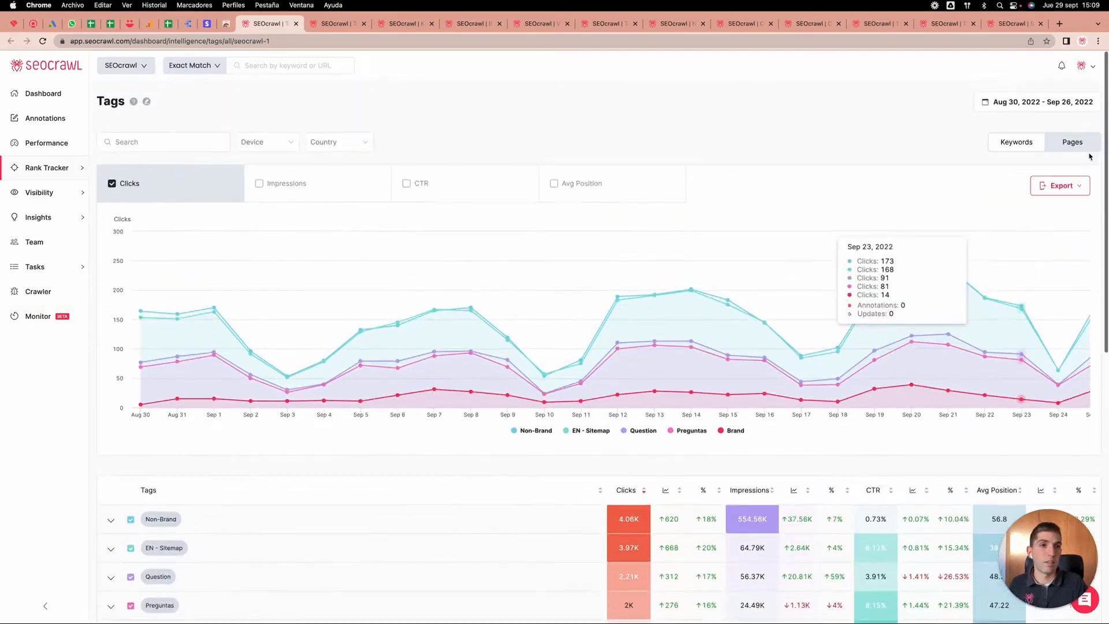
# Step: Switch the Tags report to page tags, scan the table, then close it to reach Countries
pyautogui.click(1077, 144)
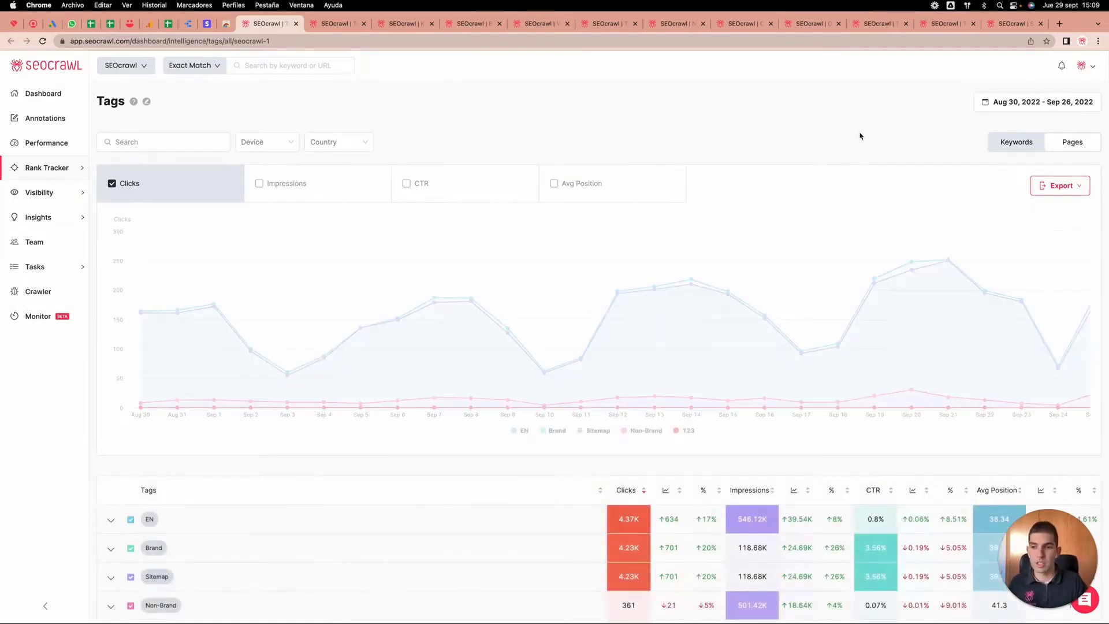
pyautogui.scroll(-3, 399, 428)
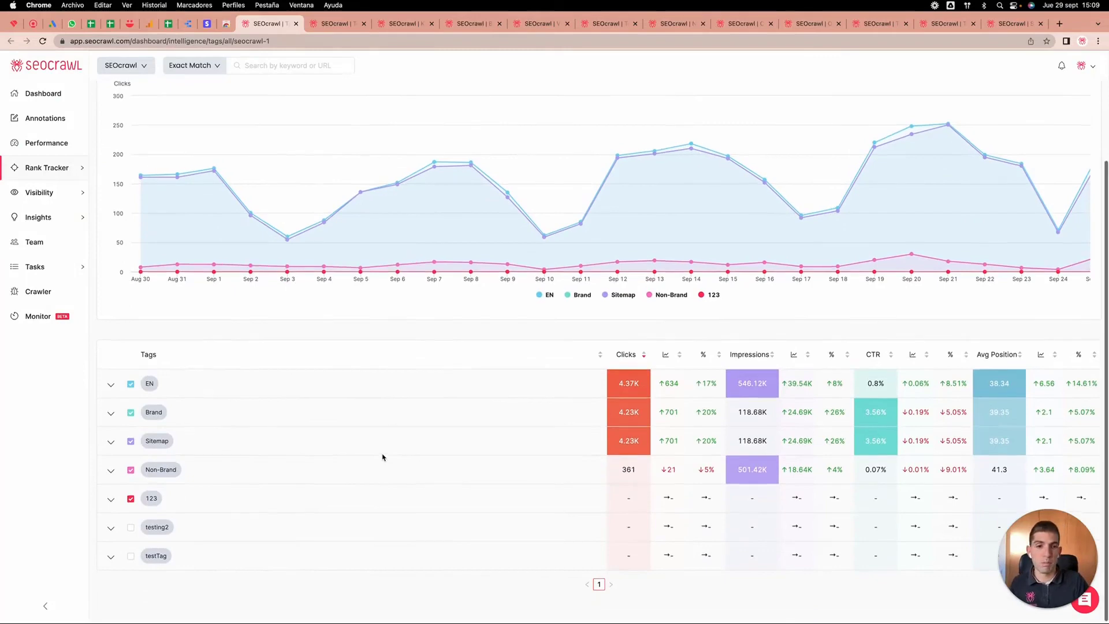
pyautogui.scroll(2, 384, 456)
pyautogui.scroll(1, 382, 458)
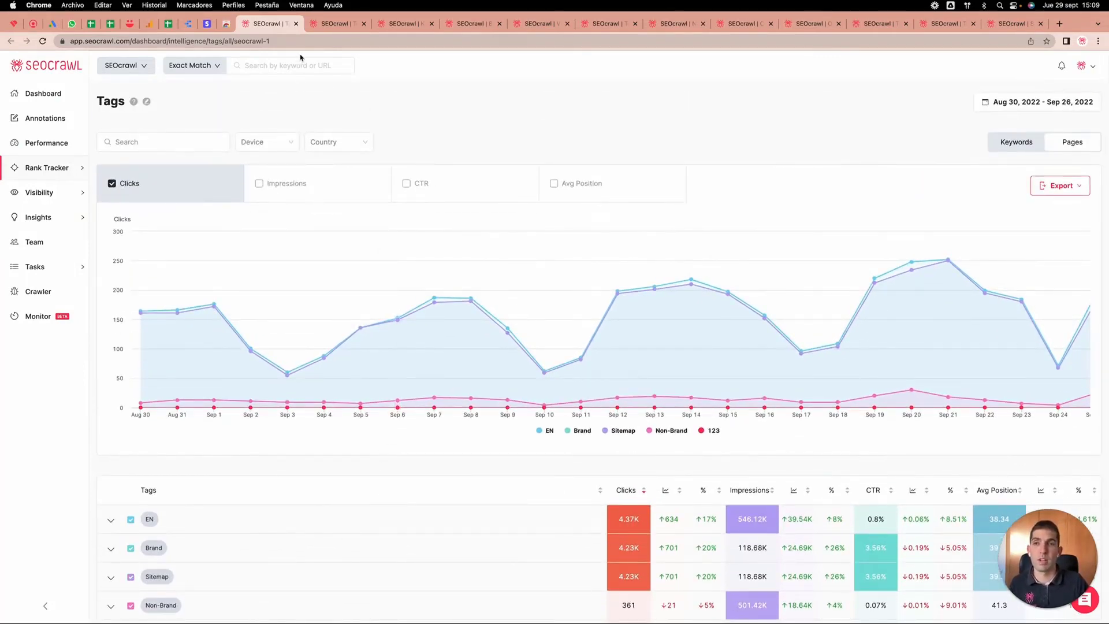
pyautogui.click(296, 24)
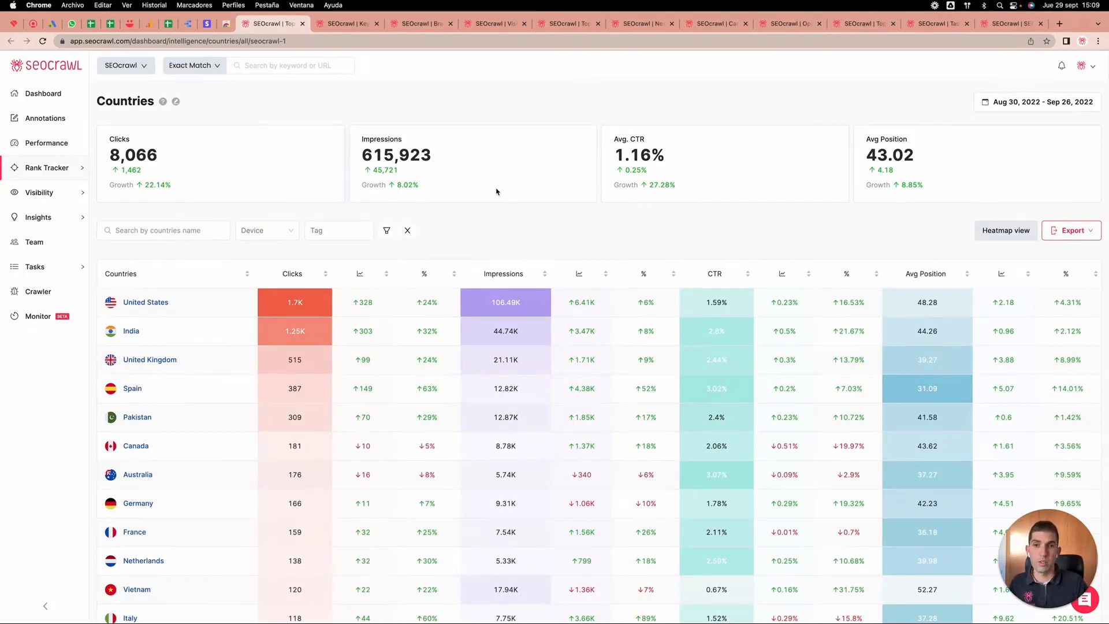
# Step: Highlight Vietnam's 17.94K impressions, Australia's 3.07% CTR and Spain's 31.09 position, then open United States
pyautogui.scroll(-3, 495, 190)
pyautogui.doubleClick(487, 518)
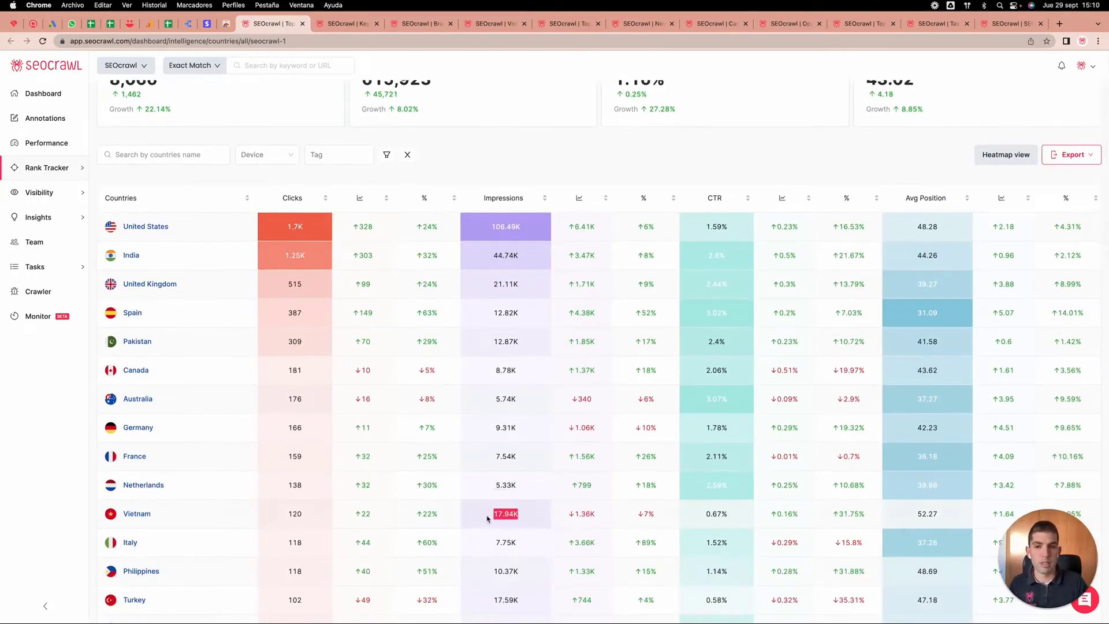
pyautogui.doubleClick(718, 405)
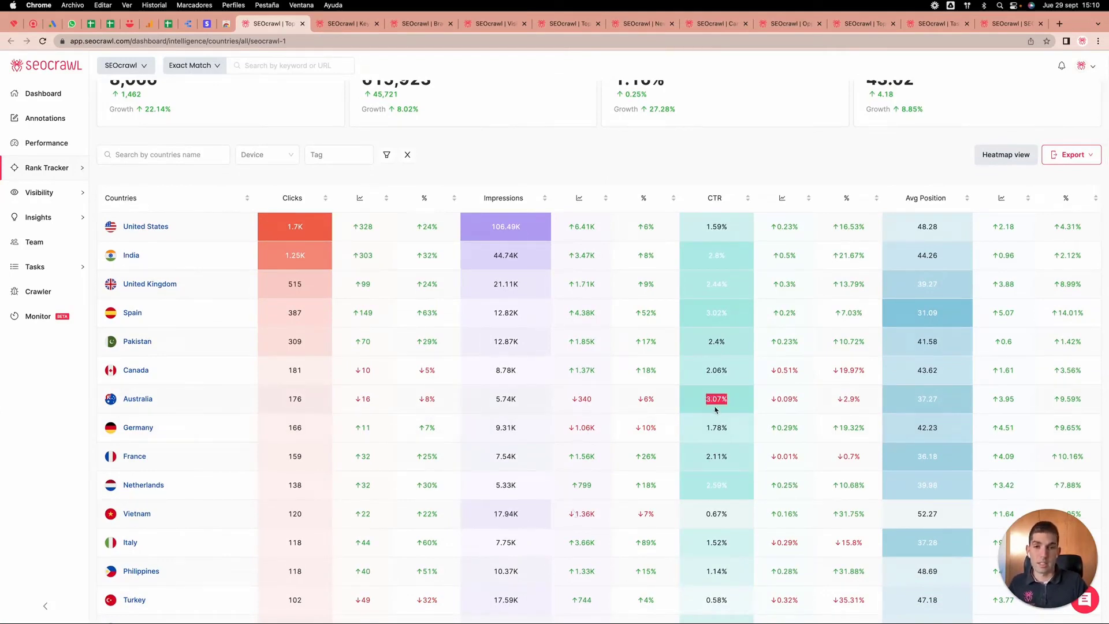
pyautogui.doubleClick(930, 315)
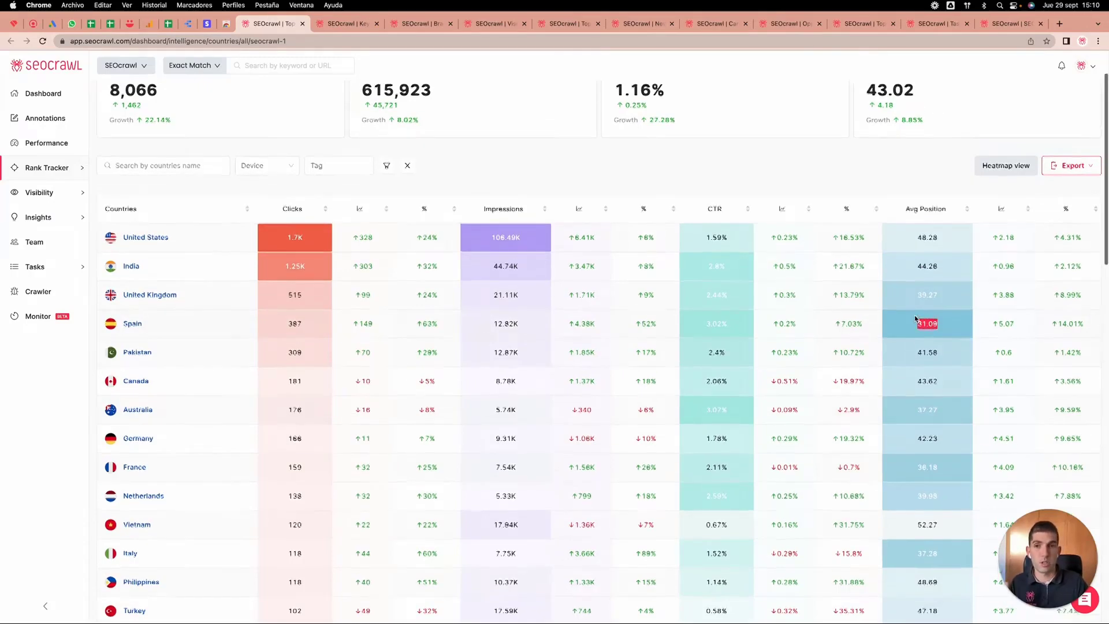
pyautogui.scroll(2, 832, 315)
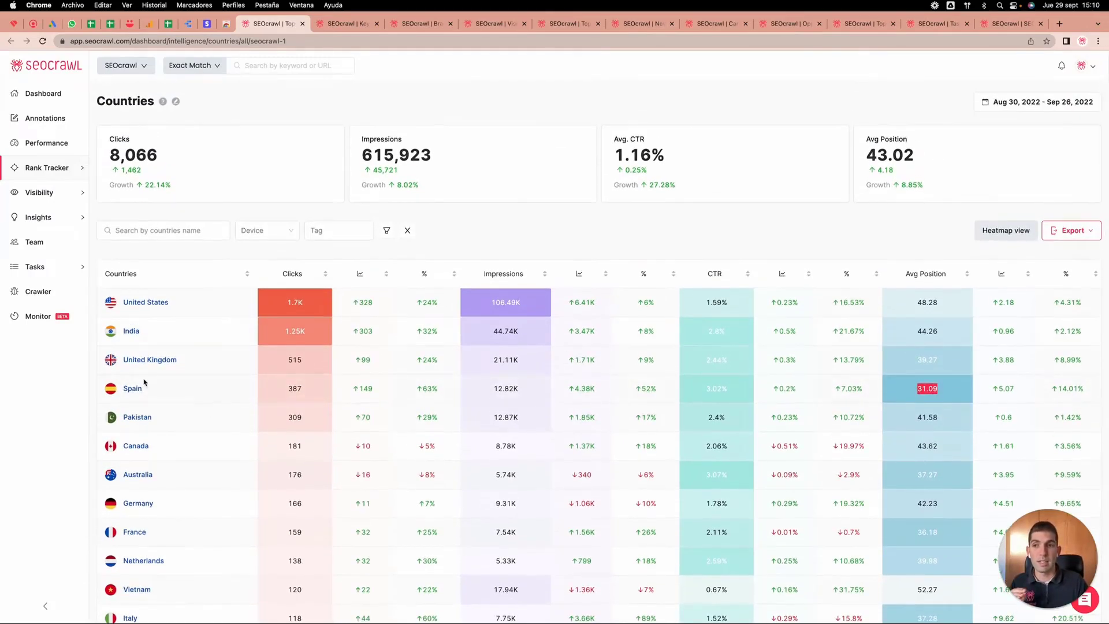
pyautogui.click(146, 305)
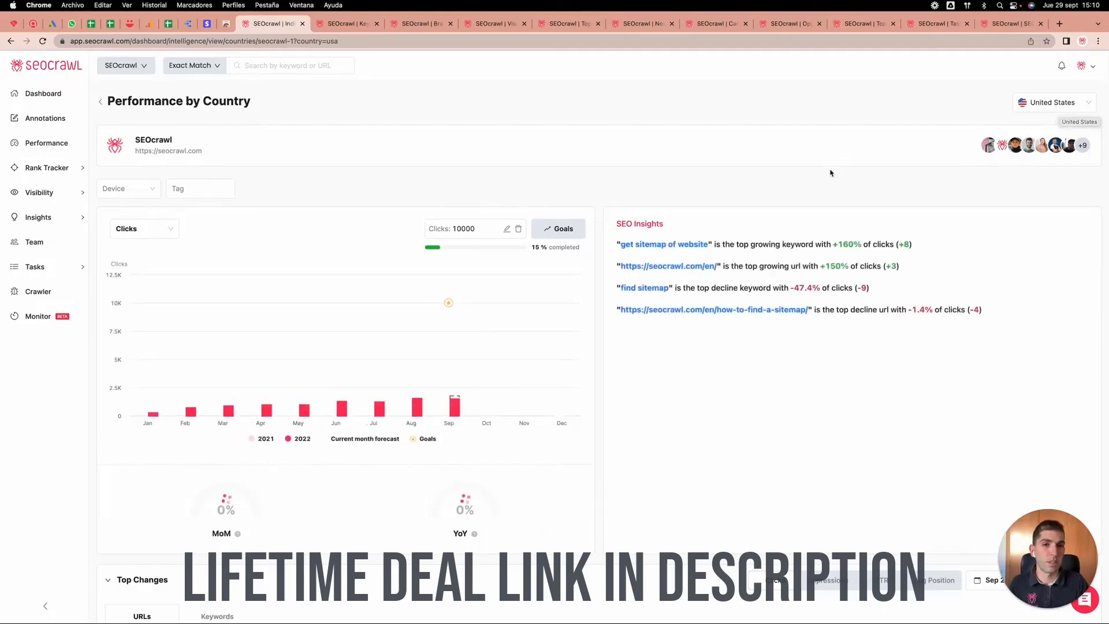
# Step: Scroll through the United States insights, top changes and visibility index, then close the page
pyautogui.scroll(-10, 585, 421)
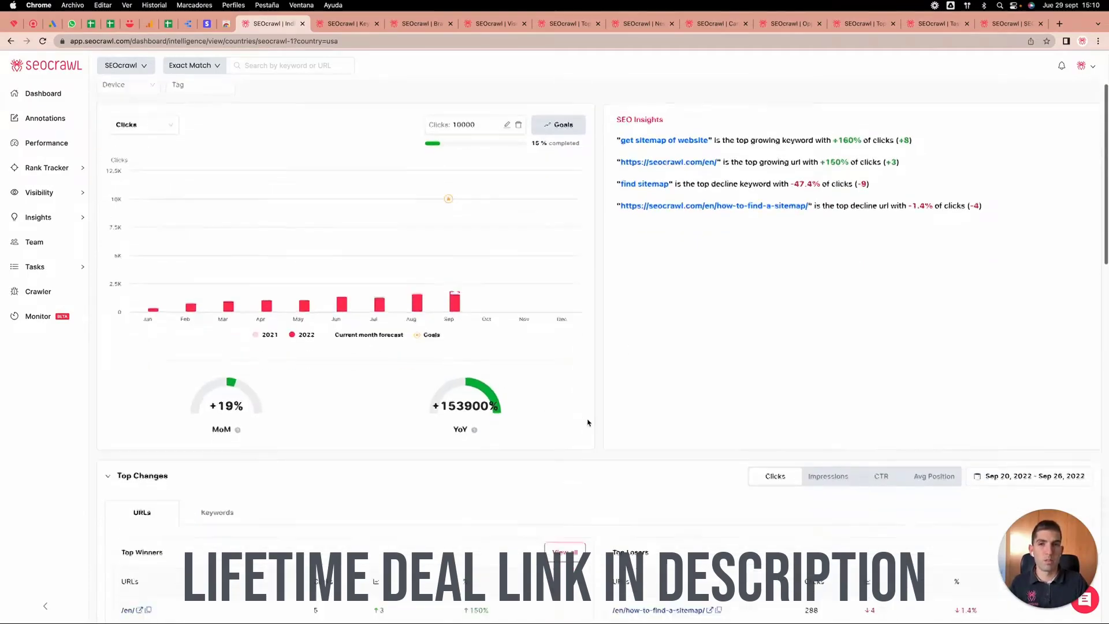
pyautogui.scroll(-12, 588, 422)
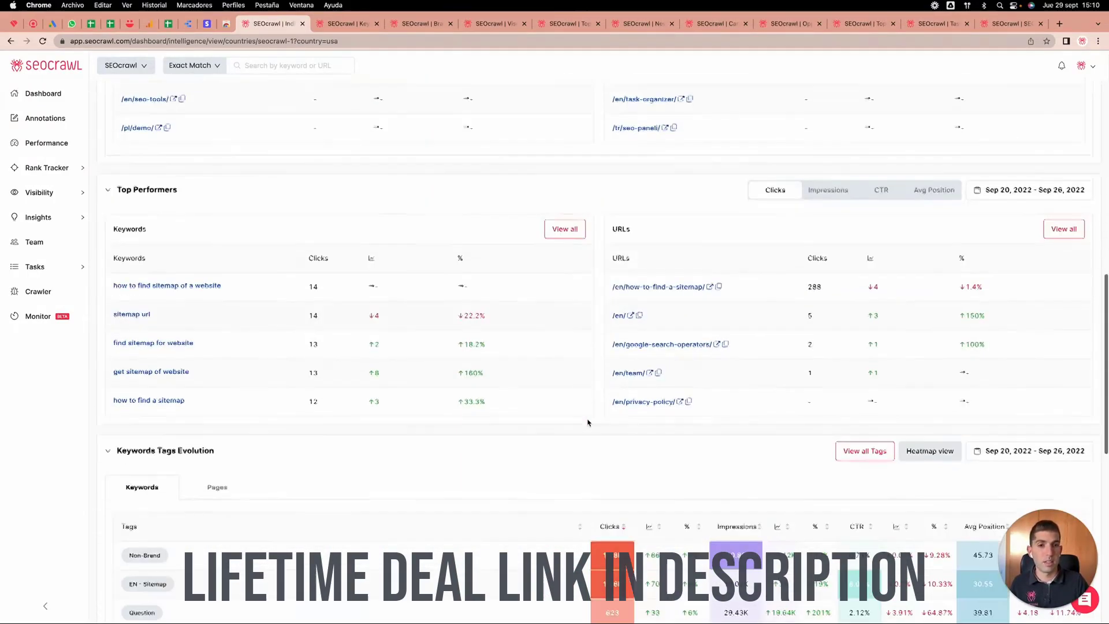
pyautogui.scroll(-2, 588, 422)
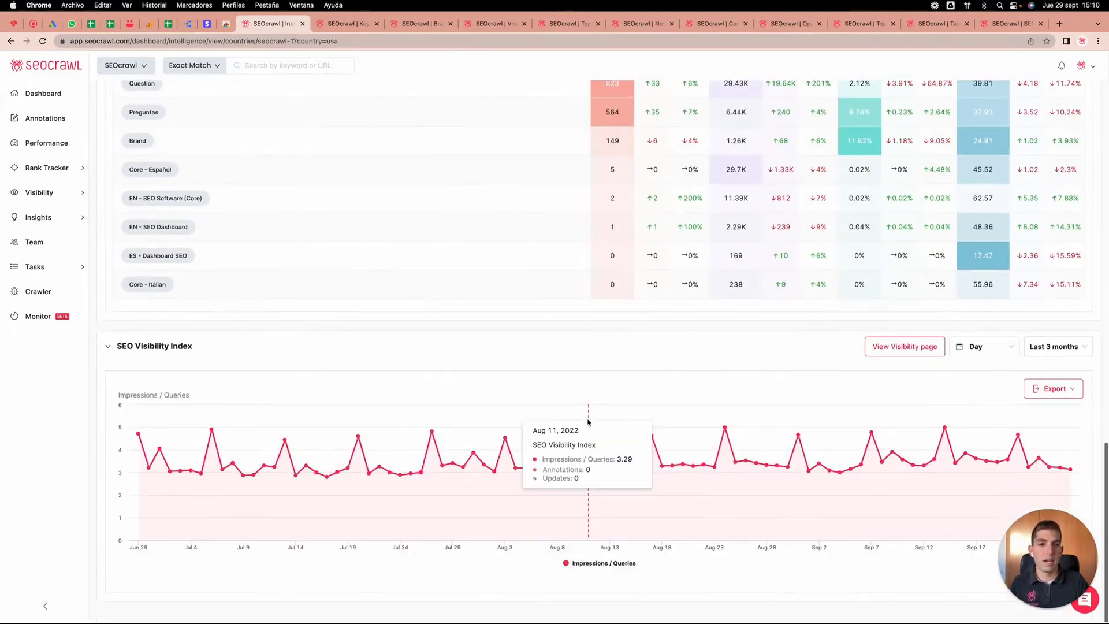
pyautogui.scroll(20, 578, 416)
pyautogui.scroll(1, 533, 361)
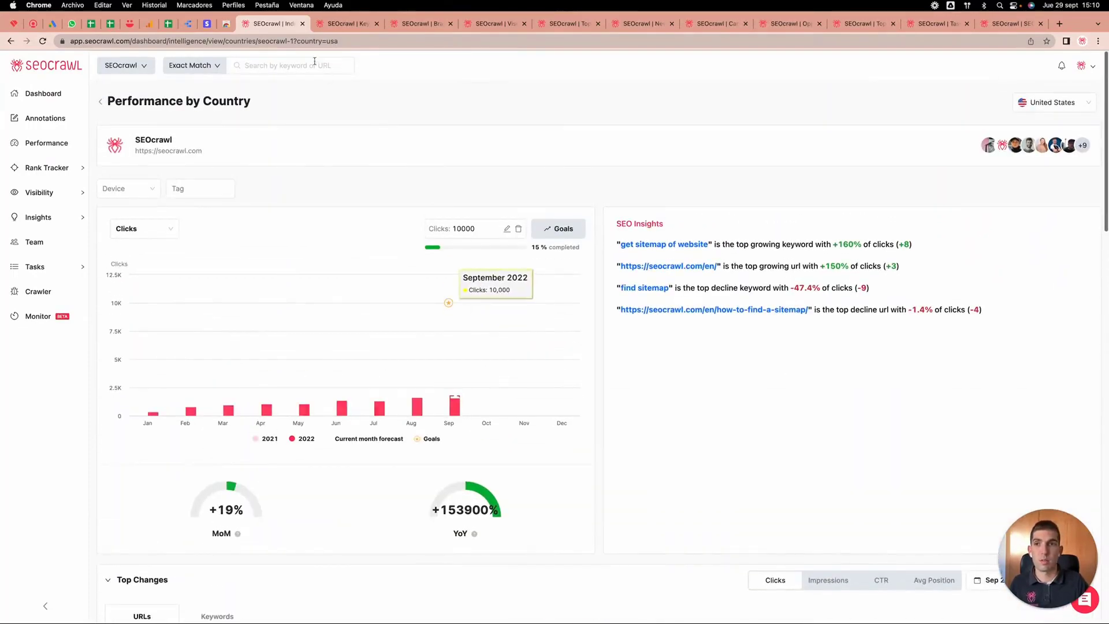
pyautogui.click(303, 25)
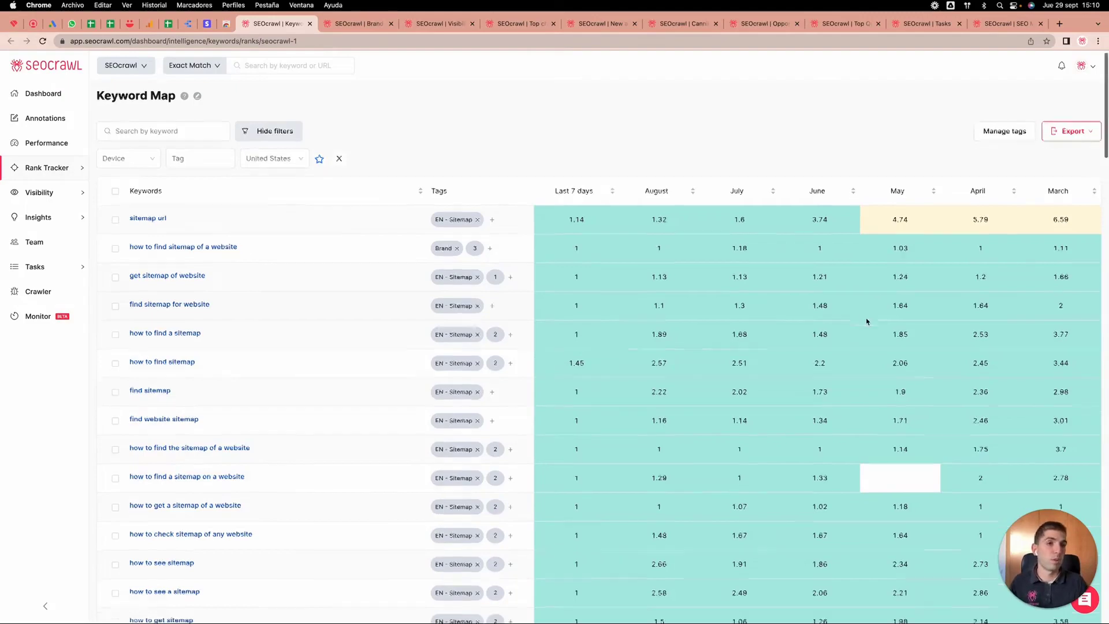
# Step: Browse the Keyword Map's monthly rankings table, then close the Keyword Map tab
pyautogui.scroll(-15, 866, 322)
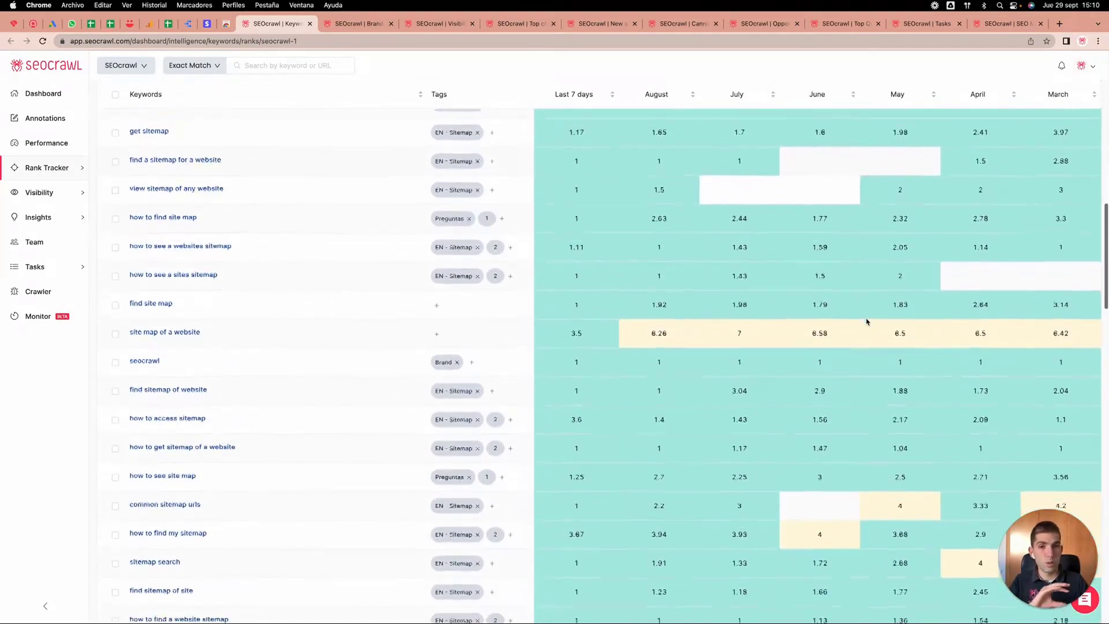
pyautogui.scroll(-6, 867, 322)
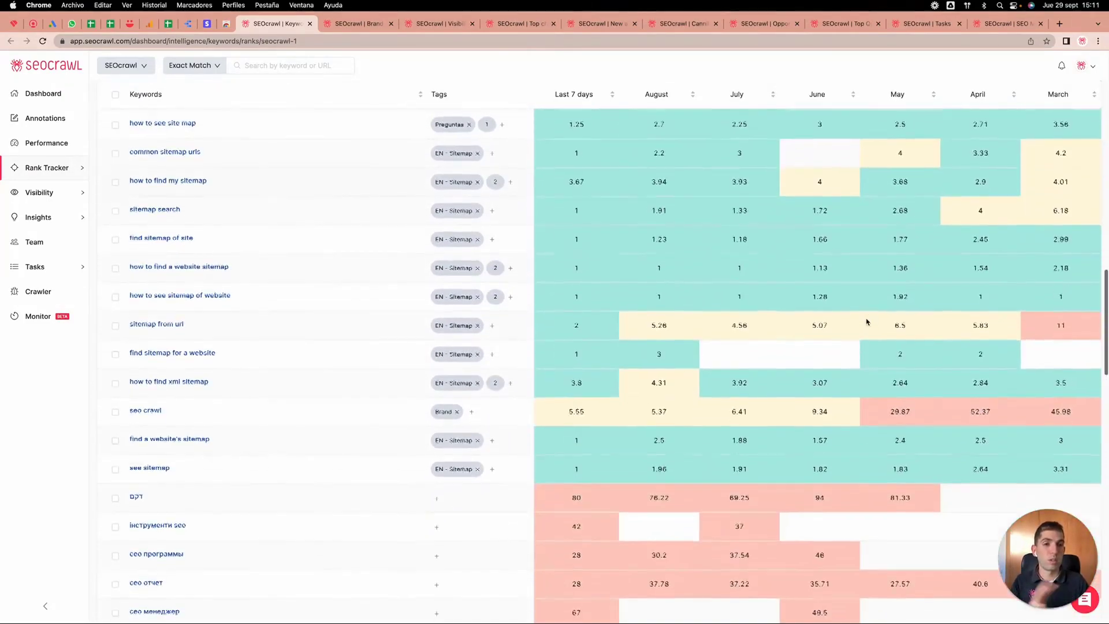
pyautogui.scroll(-2, 866, 322)
pyautogui.scroll(8, 864, 326)
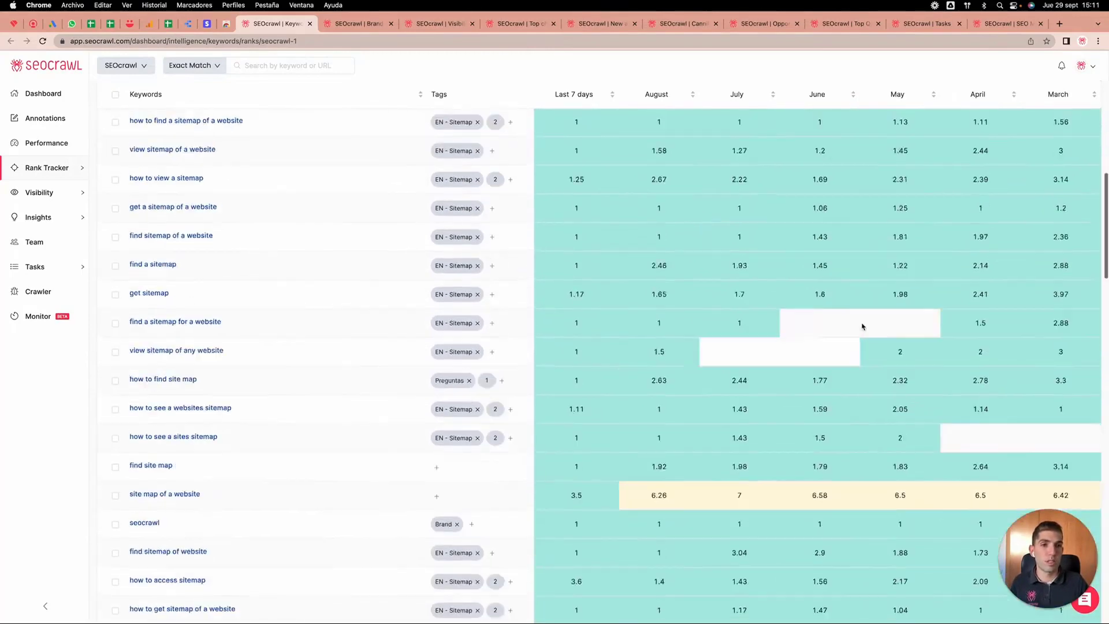
pyautogui.scroll(15, 863, 326)
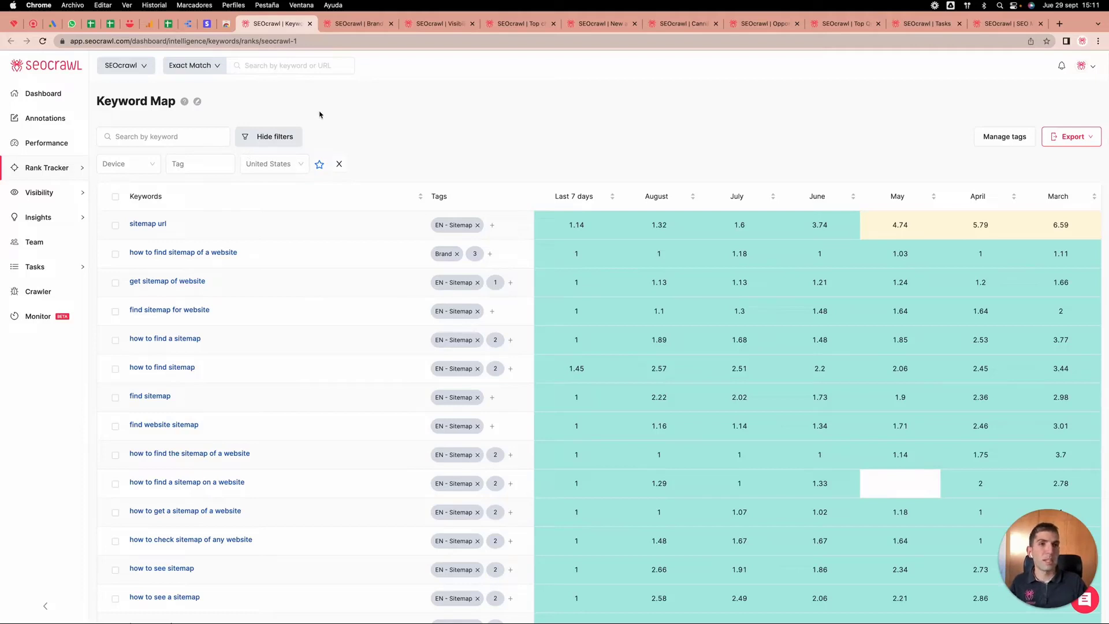
pyautogui.click(310, 24)
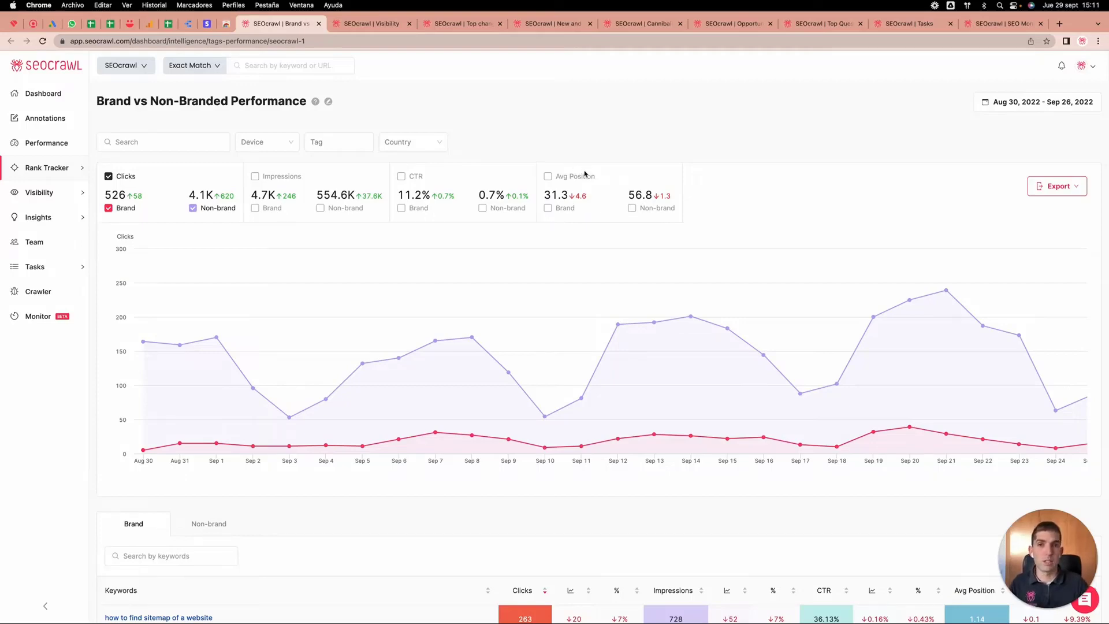
# Step: Review the Brand vs Non-Branded report (526 brand, 4.1K non-brand clicks), then close its tab
pyautogui.scroll(-3, 585, 170)
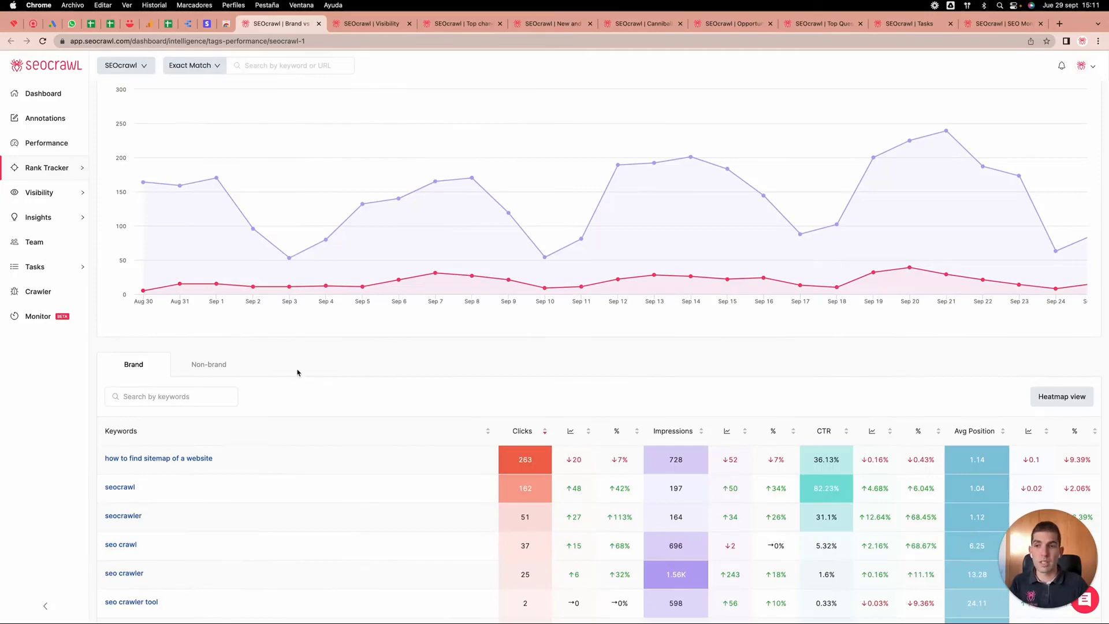
pyautogui.scroll(3, 297, 373)
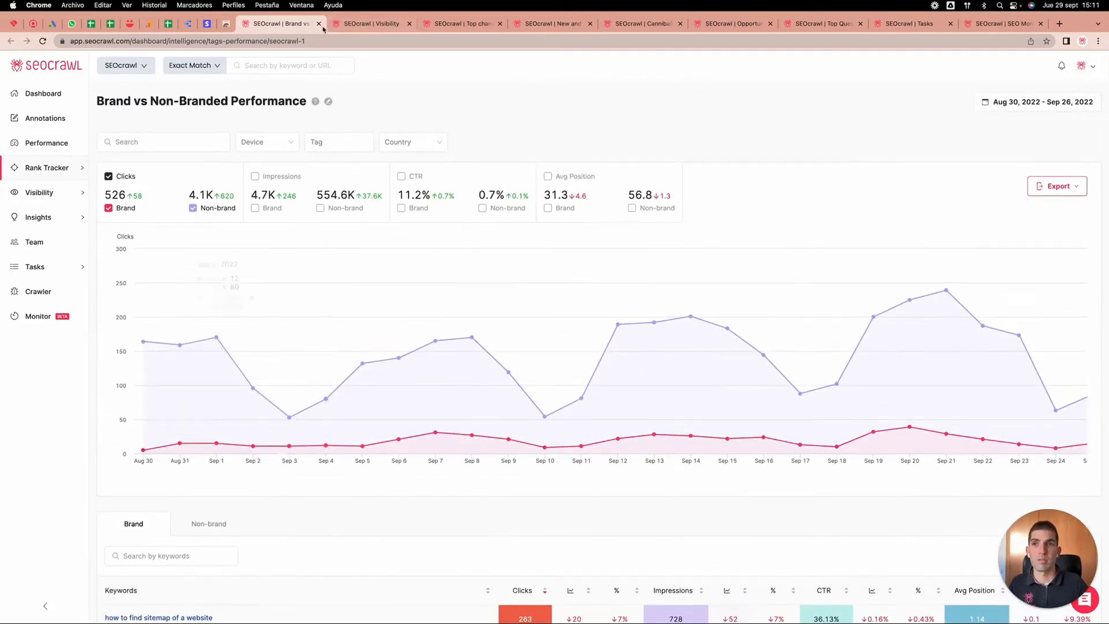
pyautogui.click(319, 24)
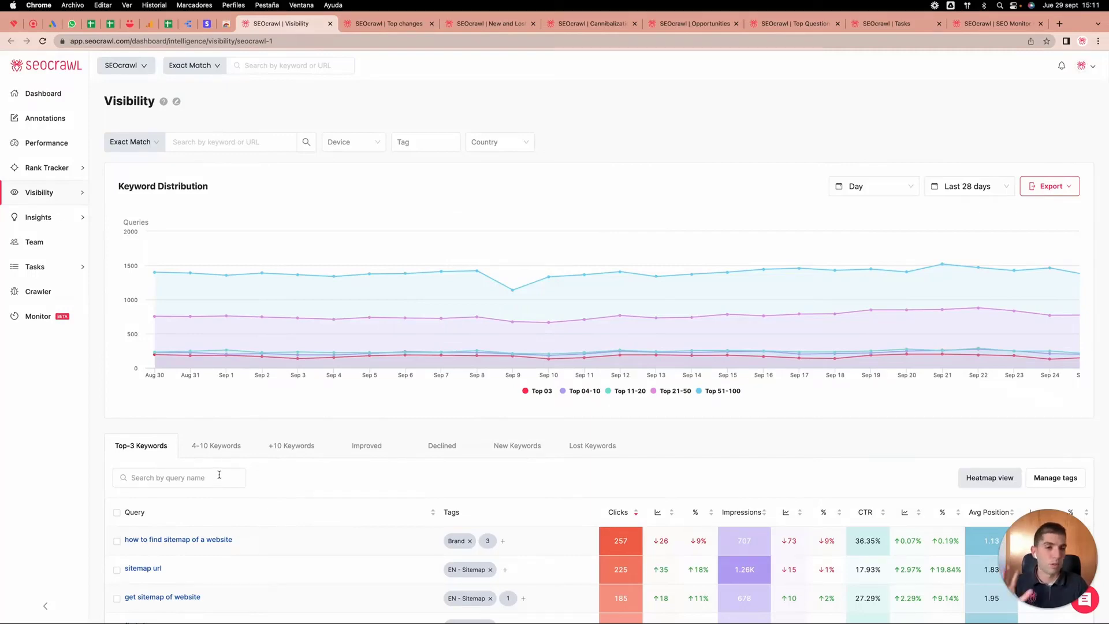
# Step: Glance over the Visibility keyword distribution, then close the Visibility tab
pyautogui.scroll(-1, 231, 488)
pyautogui.scroll(1, 233, 490)
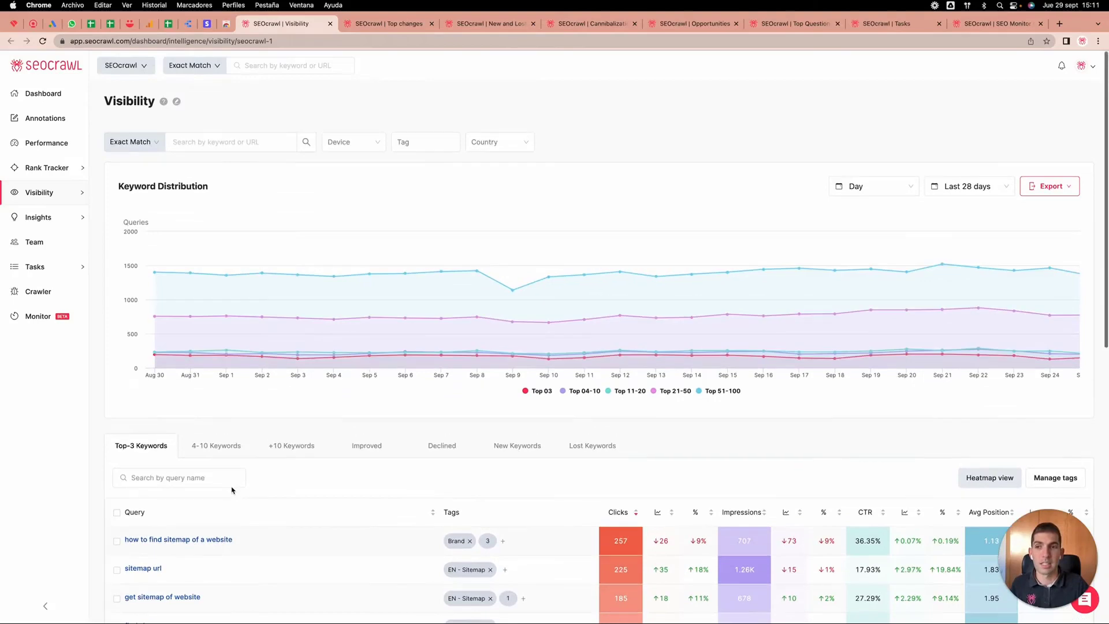
pyautogui.click(330, 23)
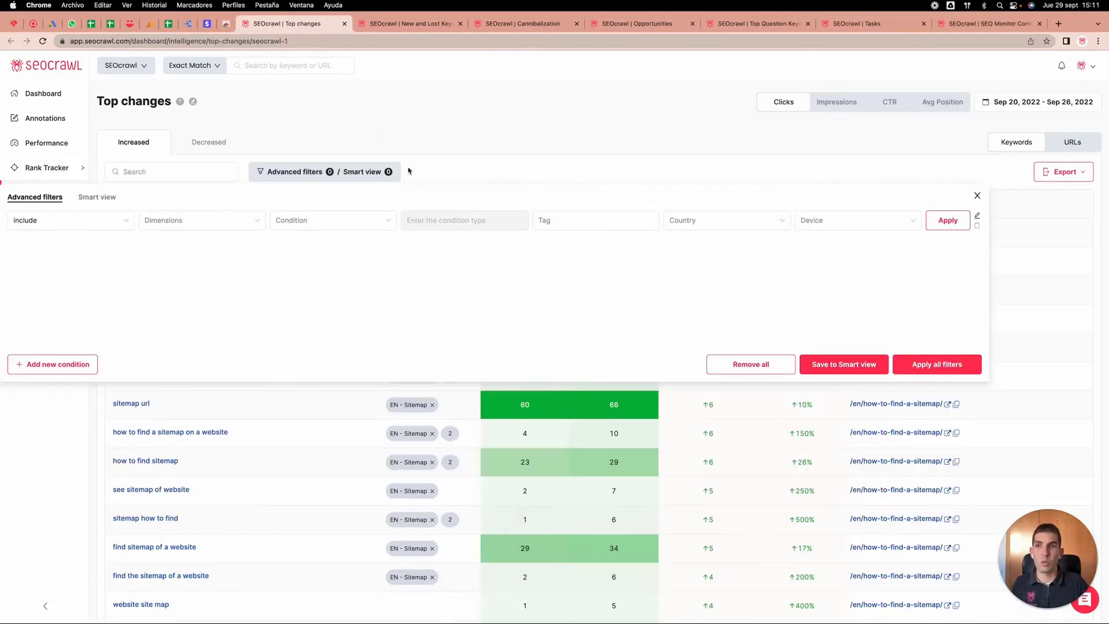
# Step: Compare decreased and increased Top changes keywords by impressions, then close the Top changes tab
pyautogui.click(381, 137)
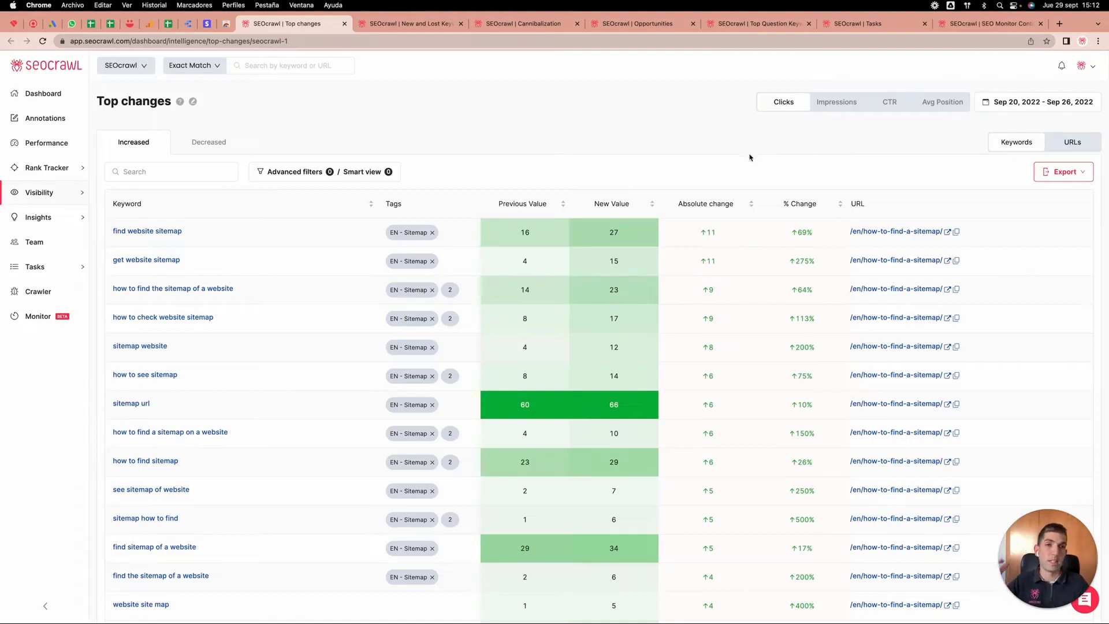
pyautogui.click(198, 147)
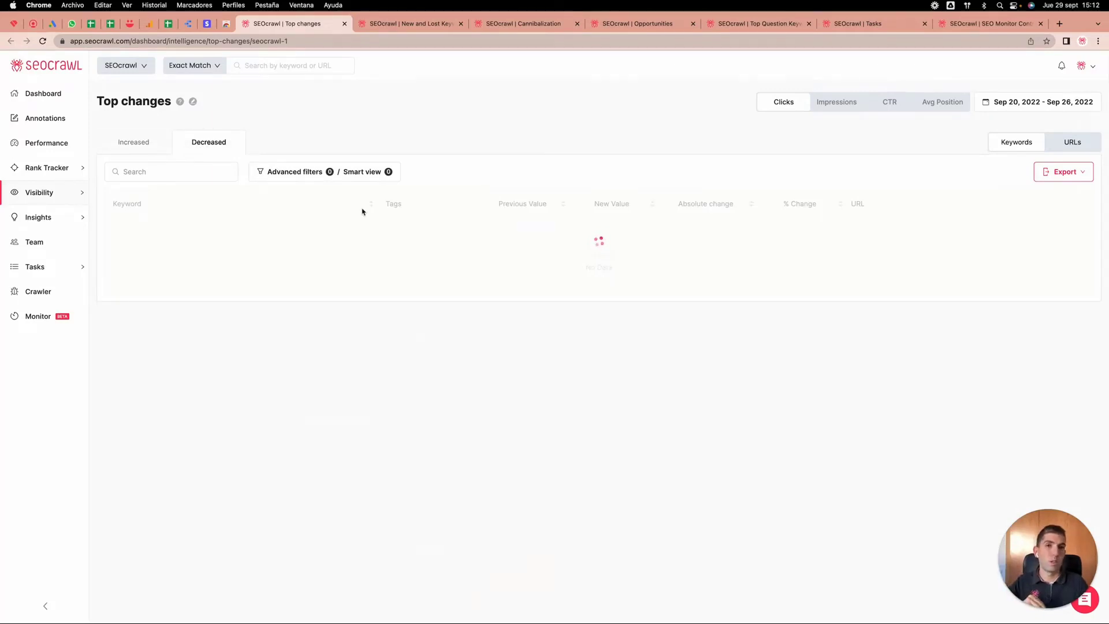
pyautogui.click(844, 109)
pyautogui.click(127, 144)
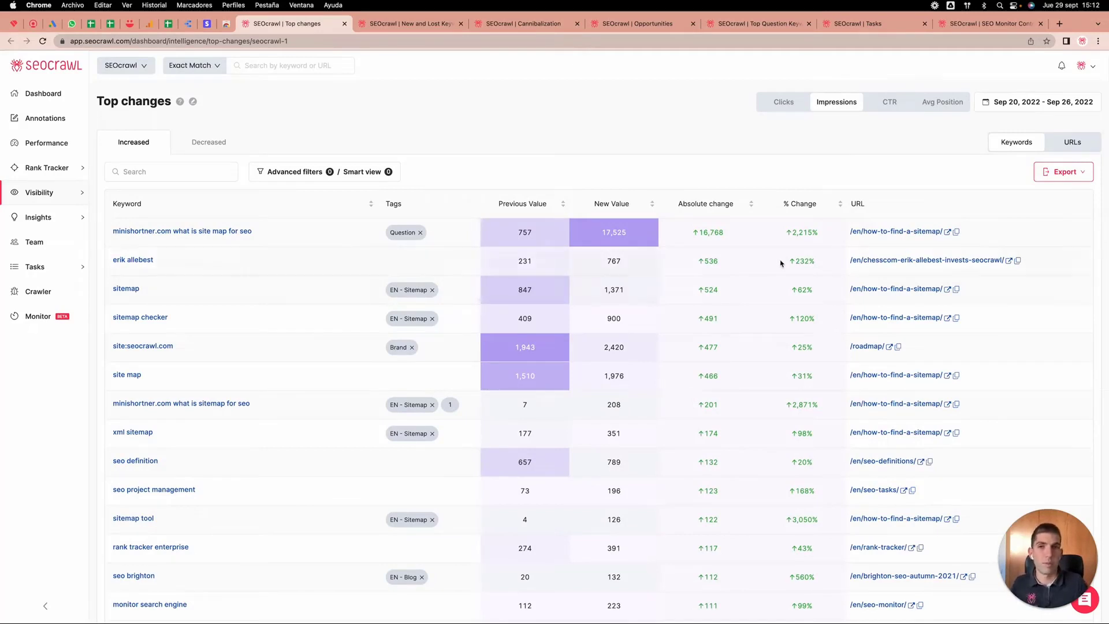
pyautogui.click(343, 24)
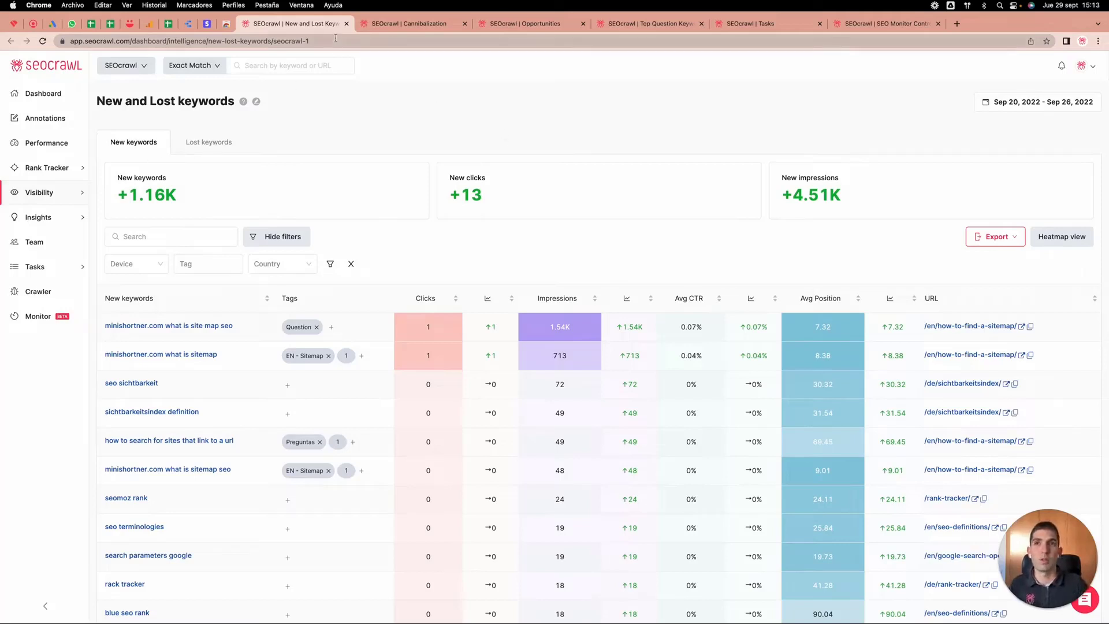
# Step: Close the New and Lost keywords tab to show the Cannibalization report
pyautogui.click(347, 25)
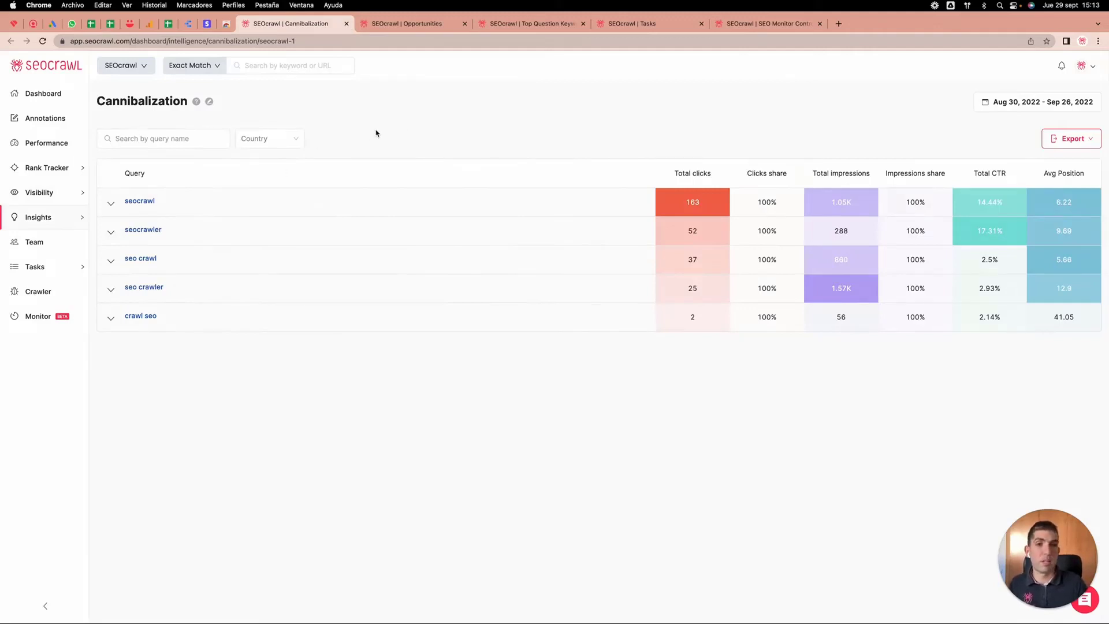
# Step: Expand the 'seocrawl' query's competing URLs, then close the Cannibalization tab
pyautogui.click(111, 203)
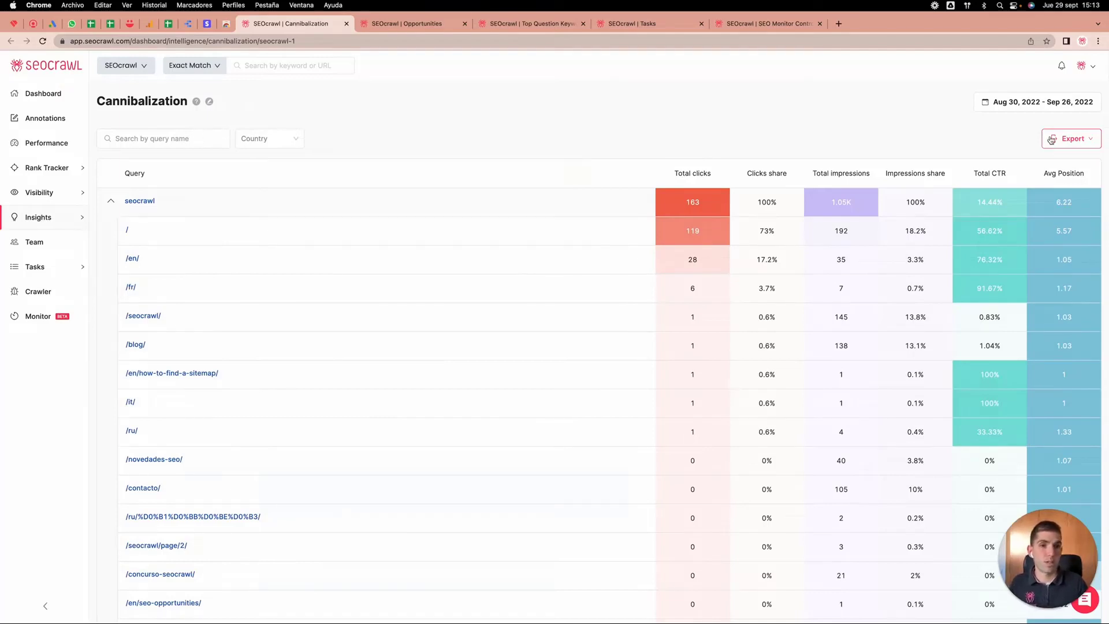
pyautogui.click(347, 24)
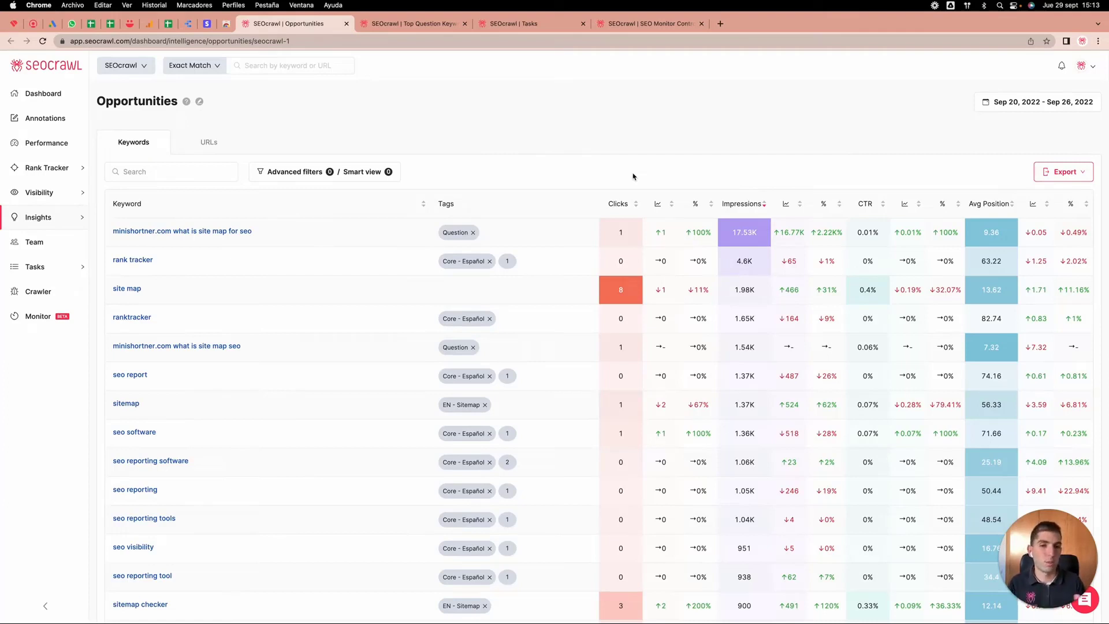
# Step: Close the Opportunities tab to show the Questions report
pyautogui.click(346, 23)
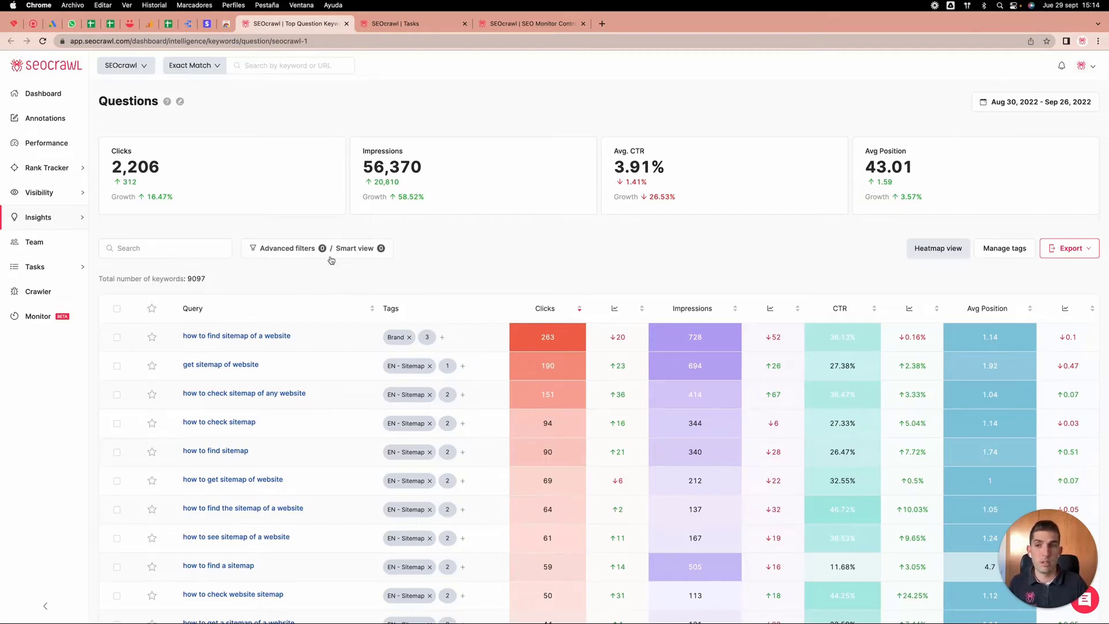
# Step: Apply a filter excluding keywords containing 'map' (9097 to 6994), then close the Questions tab
pyautogui.click(319, 254)
pyautogui.click(88, 300)
pyautogui.click(81, 337)
pyautogui.click(179, 300)
pyautogui.click(158, 334)
pyautogui.click(310, 297)
pyautogui.click(442, 301)
pyautogui.write('map')
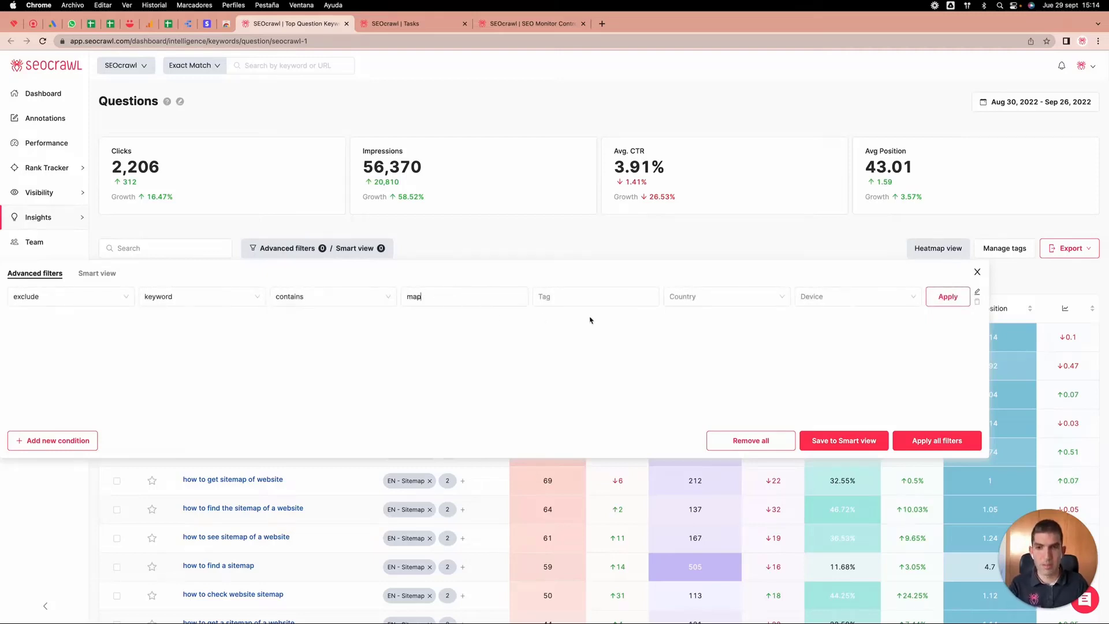
pyautogui.click(956, 301)
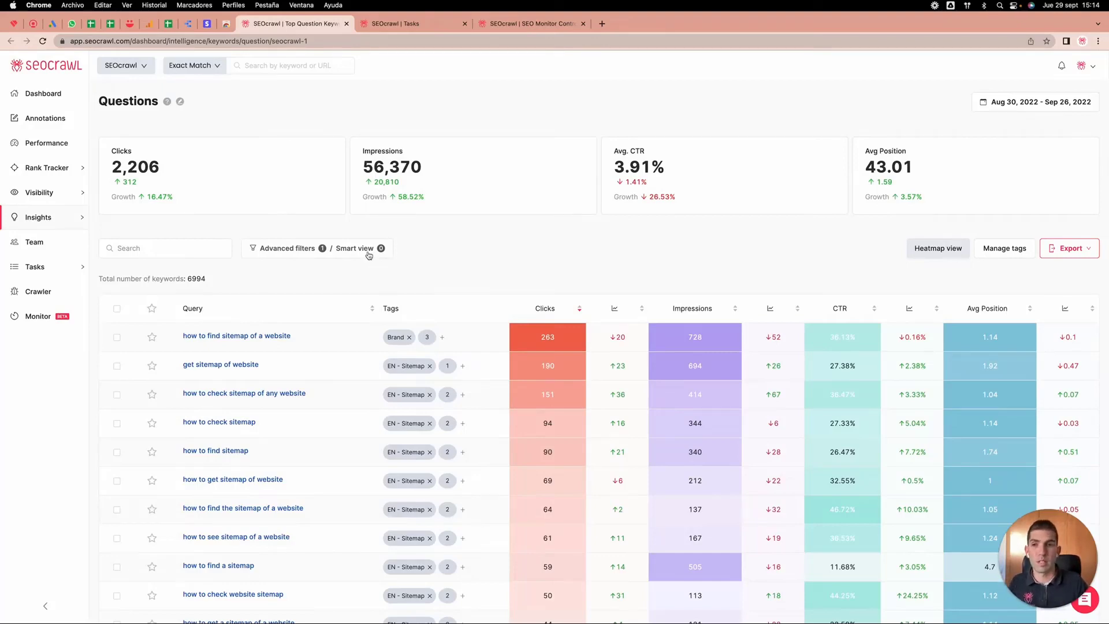
pyautogui.click(347, 24)
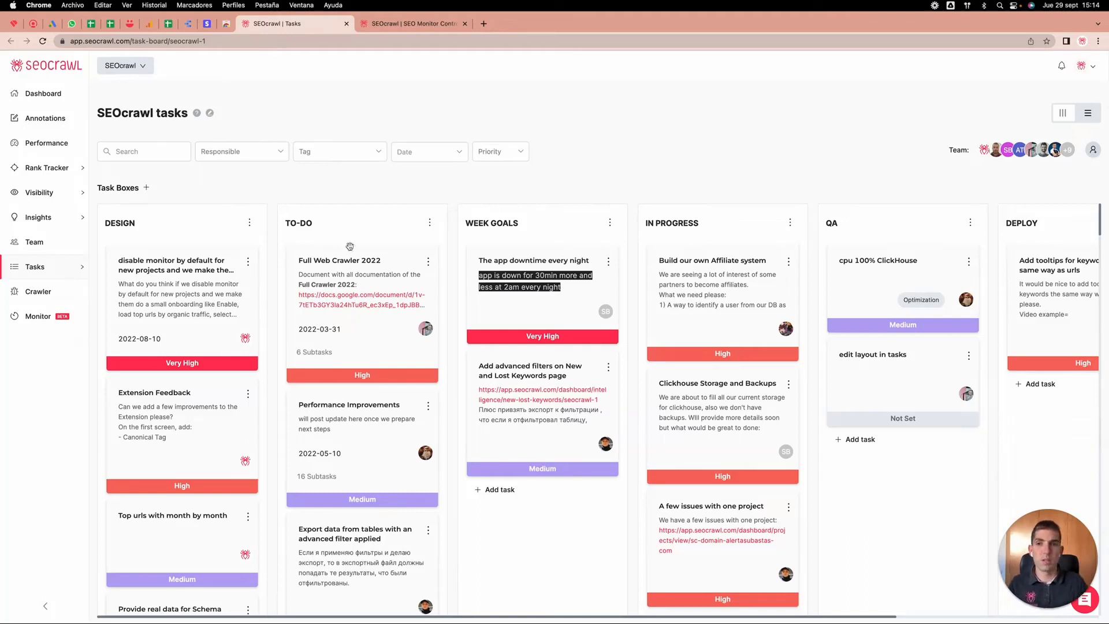
# Step: Review the Full Web Crawler 2022 task's attachments, subtasks and comments, then close the Tasks board
pyautogui.press('super+r')
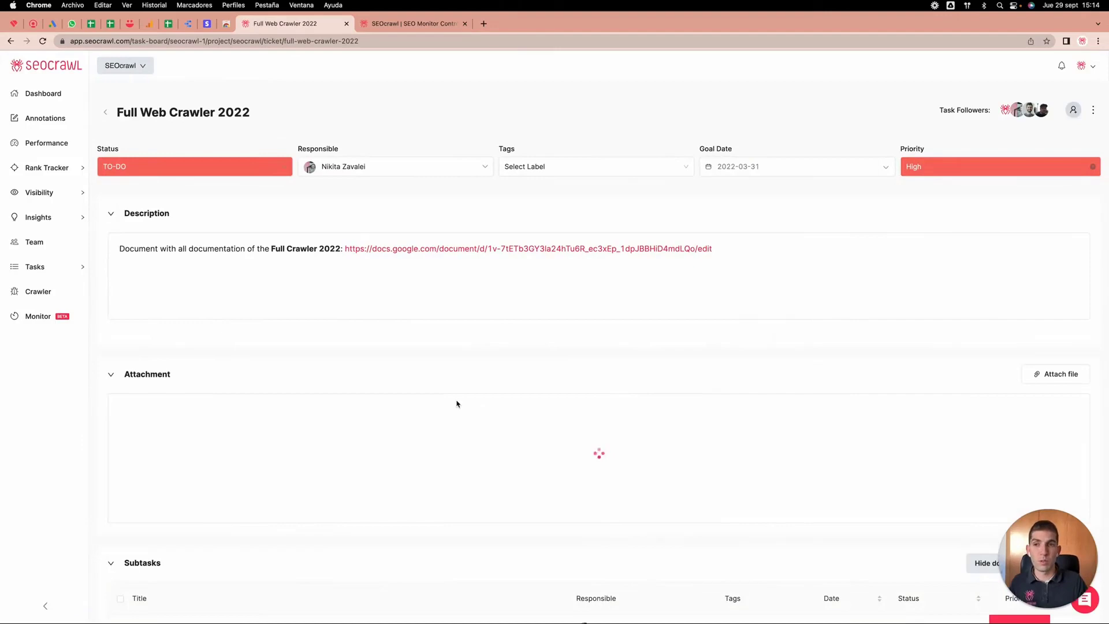
pyautogui.scroll(-5, 431, 372)
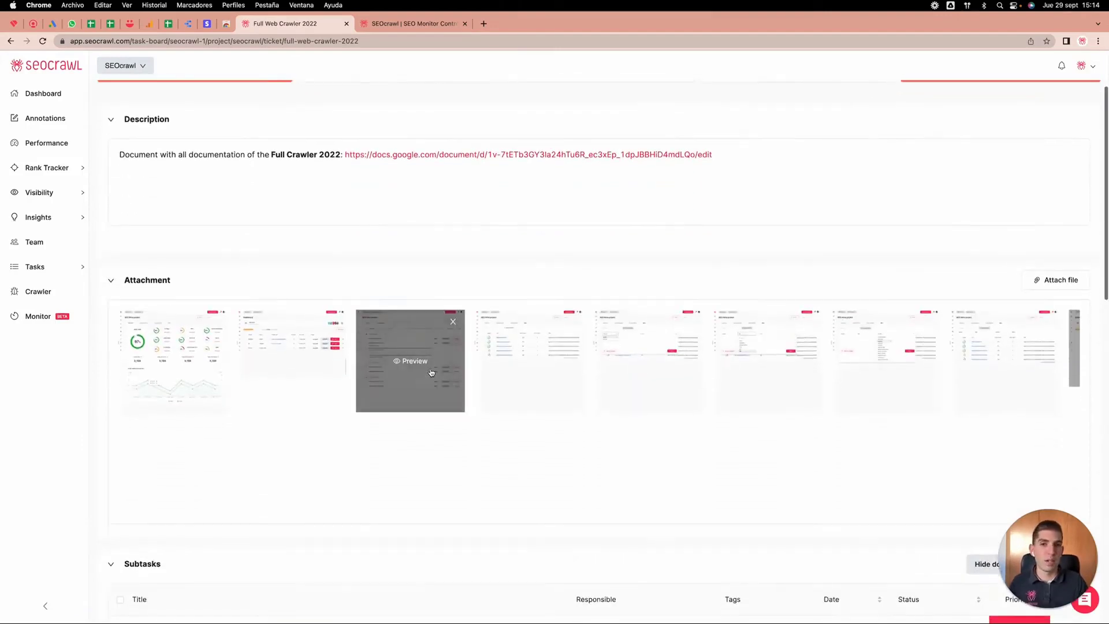
pyautogui.scroll(-3, 431, 392)
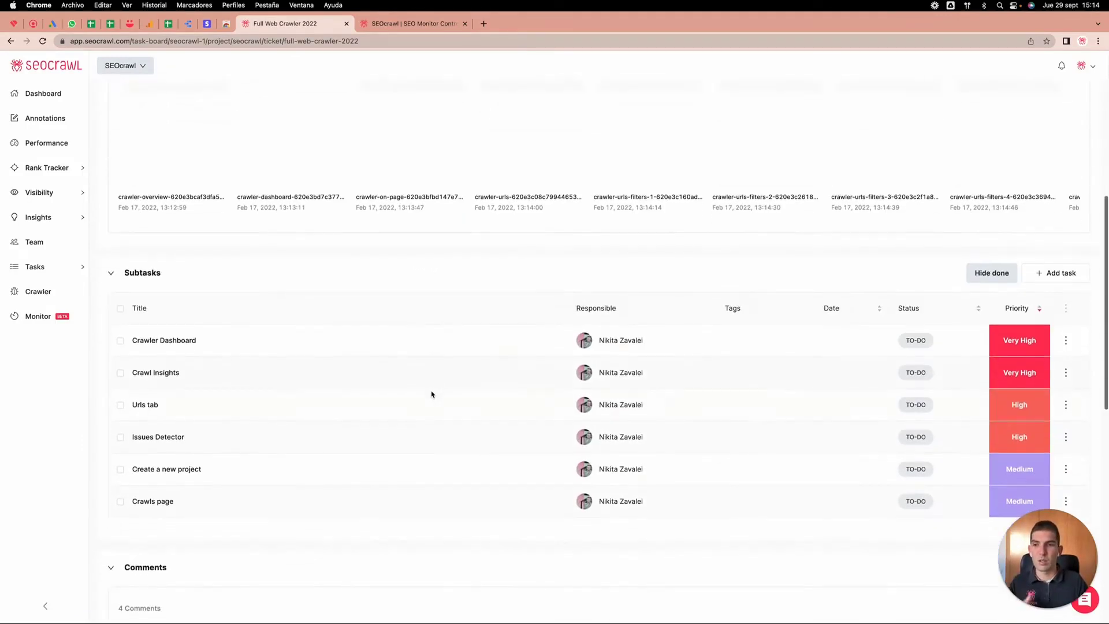
pyautogui.scroll(-1, 431, 393)
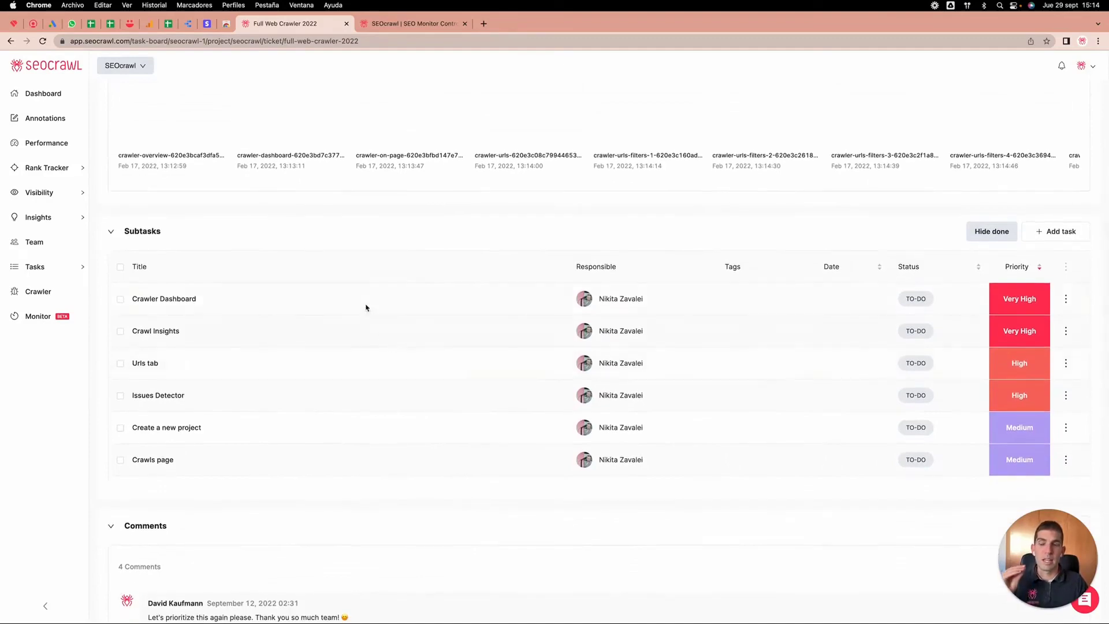
pyautogui.scroll(-1, 365, 308)
pyautogui.scroll(-1, 243, 513)
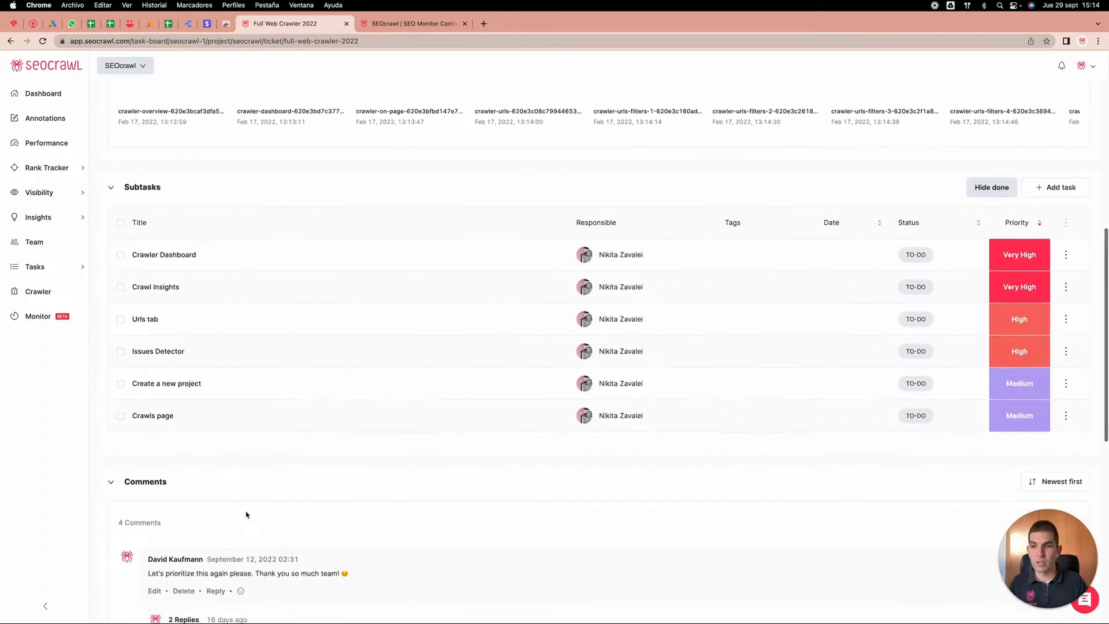
pyautogui.scroll(3, 245, 514)
pyautogui.scroll(6, 245, 514)
pyautogui.click(116, 119)
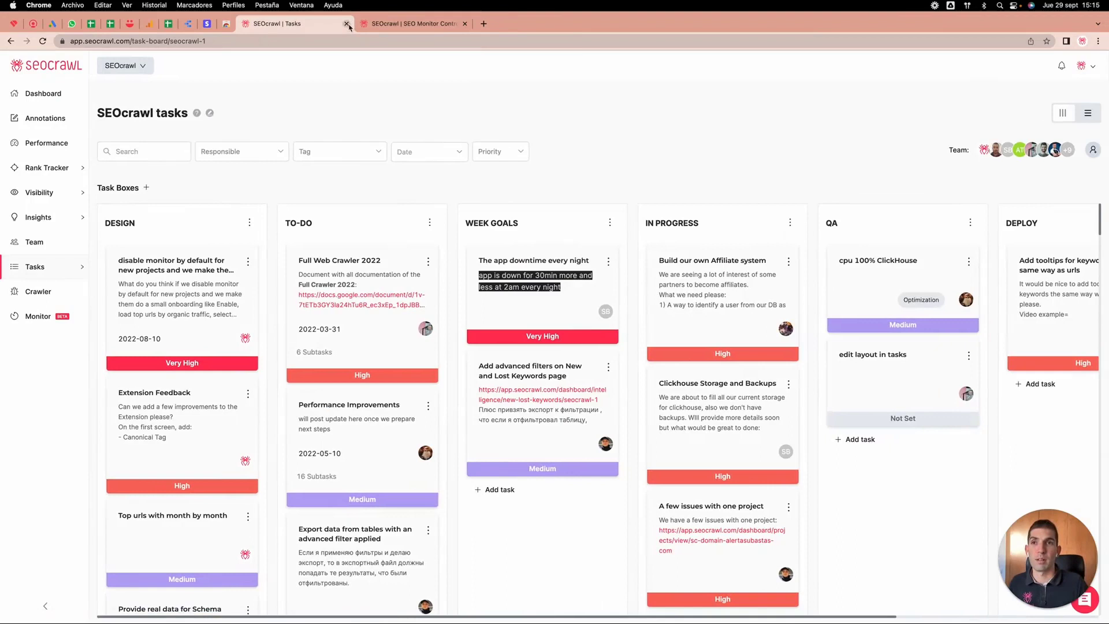
pyautogui.click(347, 24)
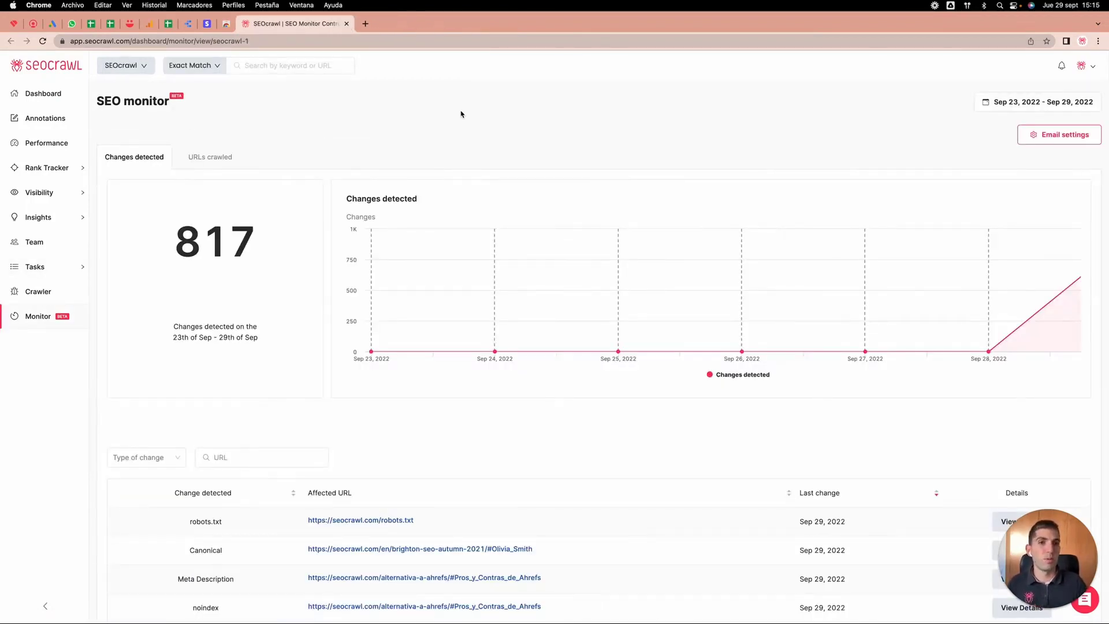
pyautogui.click(1063, 141)
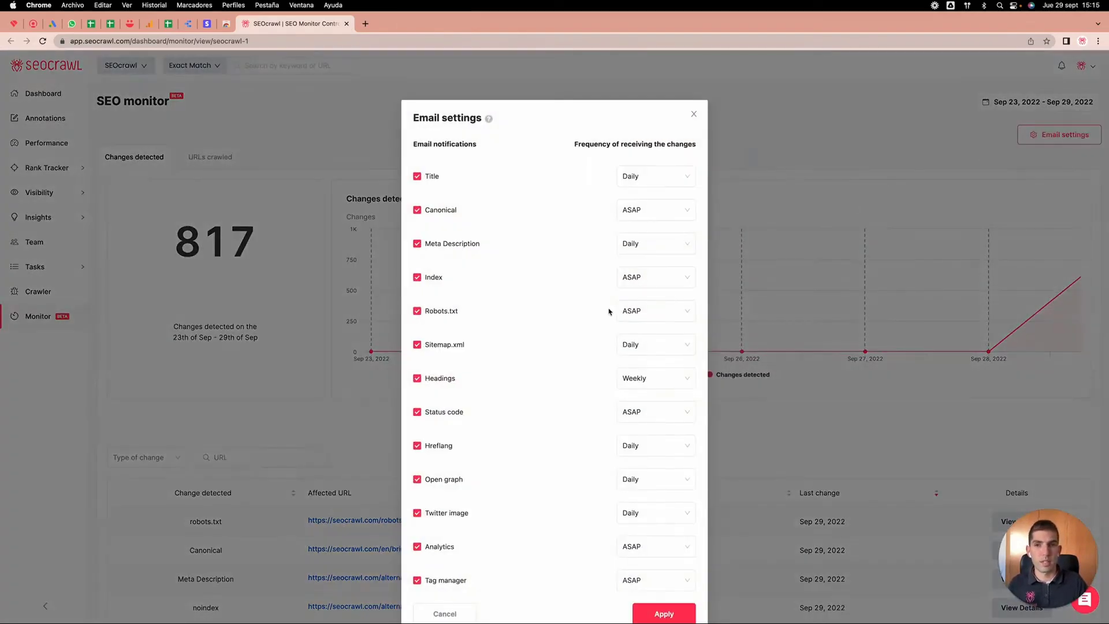
pyautogui.scroll(-2, 609, 312)
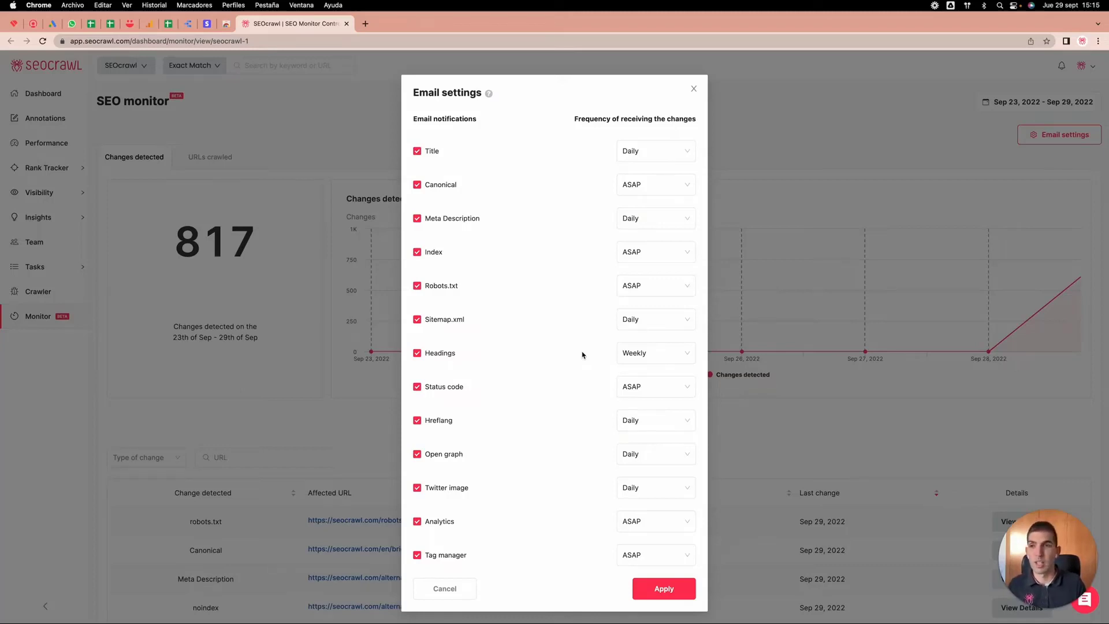
pyautogui.click(694, 90)
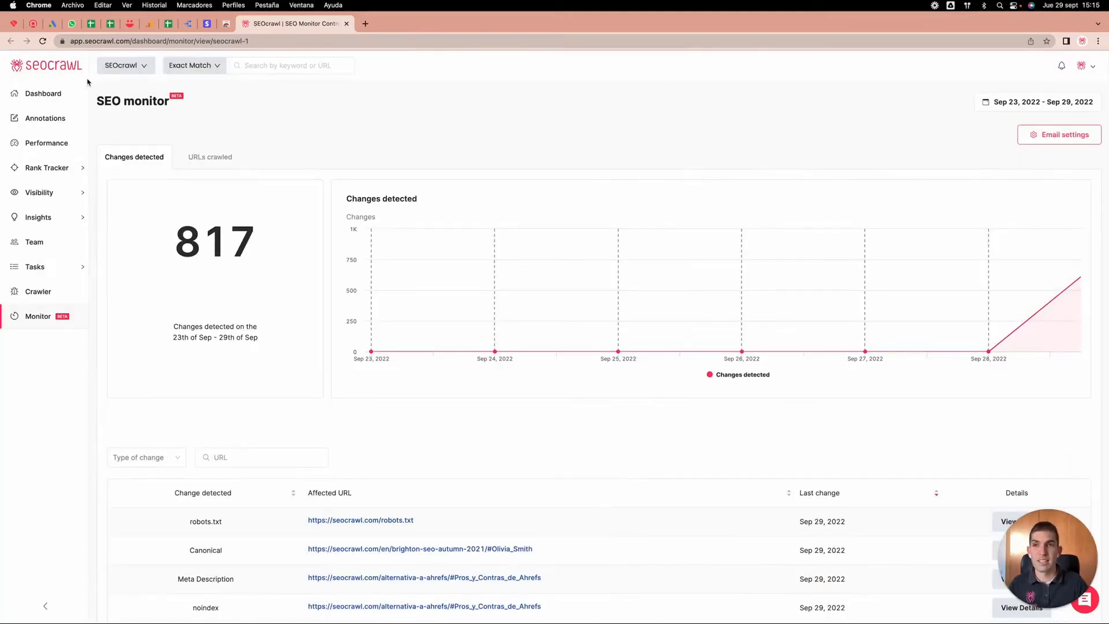